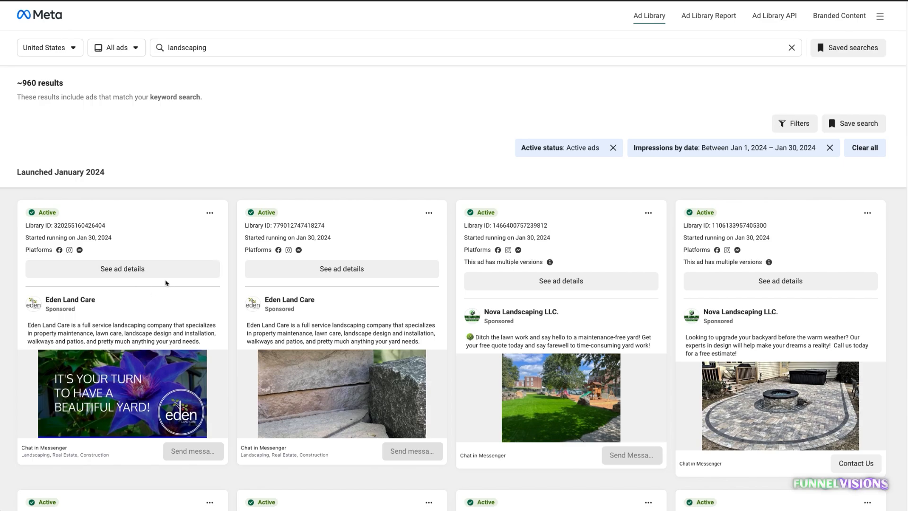
- Examine the active landscaping ads launched in January 2024, focusing on the Eden Land Care ad copy and creatives
scroll(222, 283, down, 3)
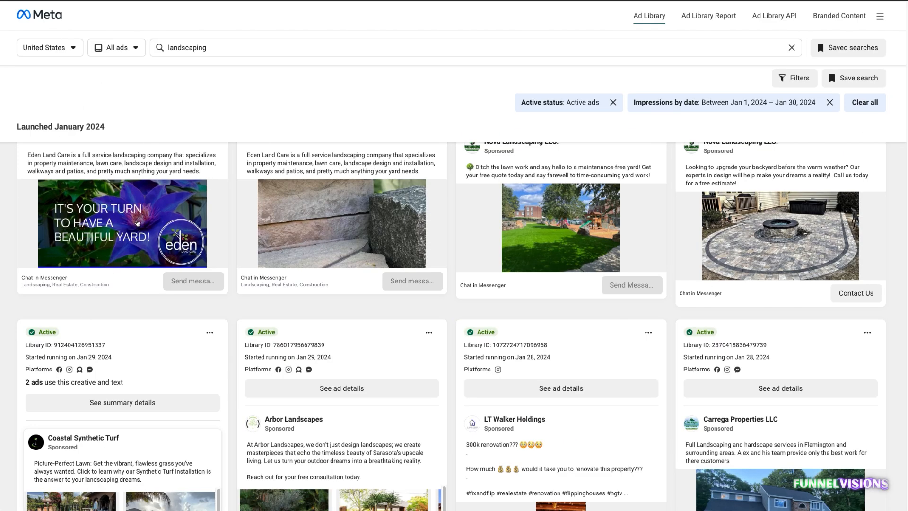
scroll(363, 285, up, 2)
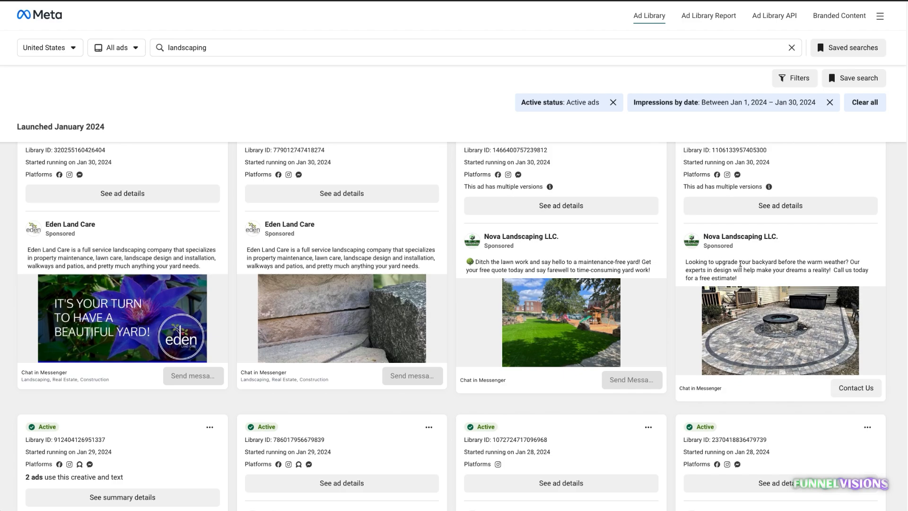
drag(199, 266, 28, 249)
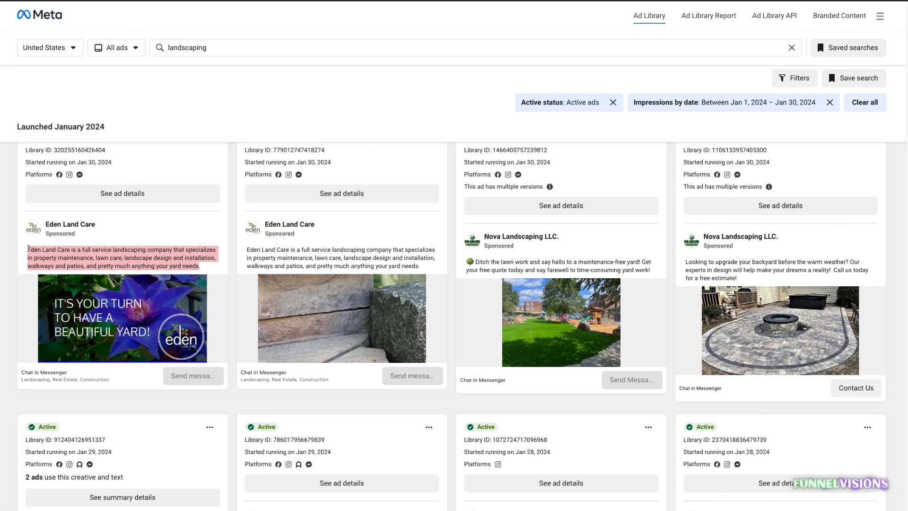
scroll(239, 284, down, 5)
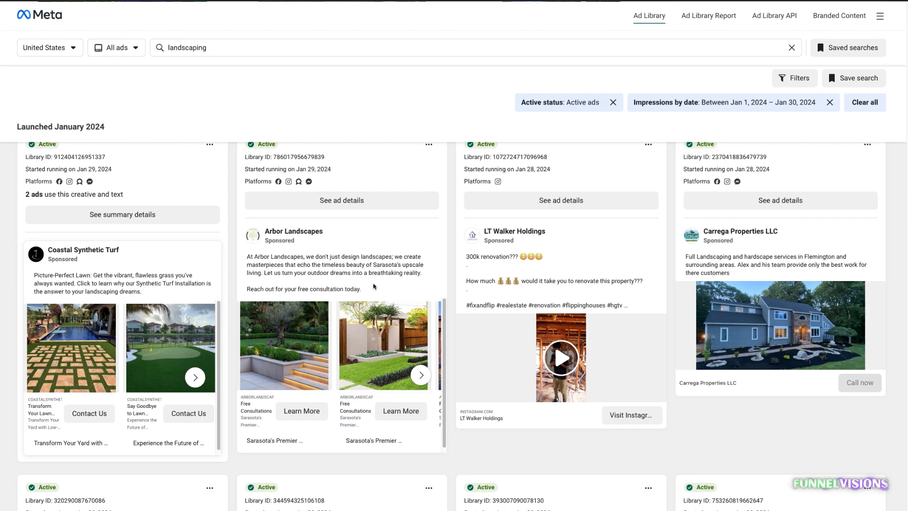
scroll(303, 284, up, 6)
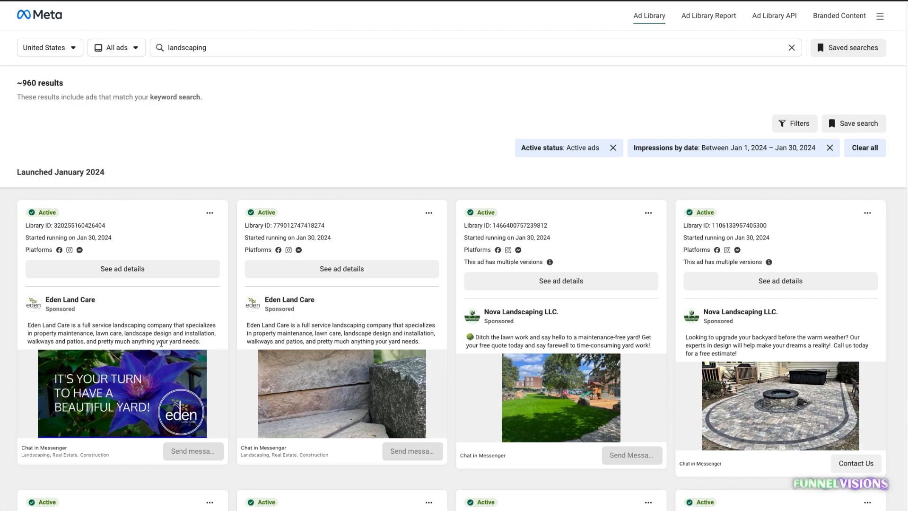
drag(62, 327, 166, 333)
click(166, 333)
scroll(163, 326, down, 1)
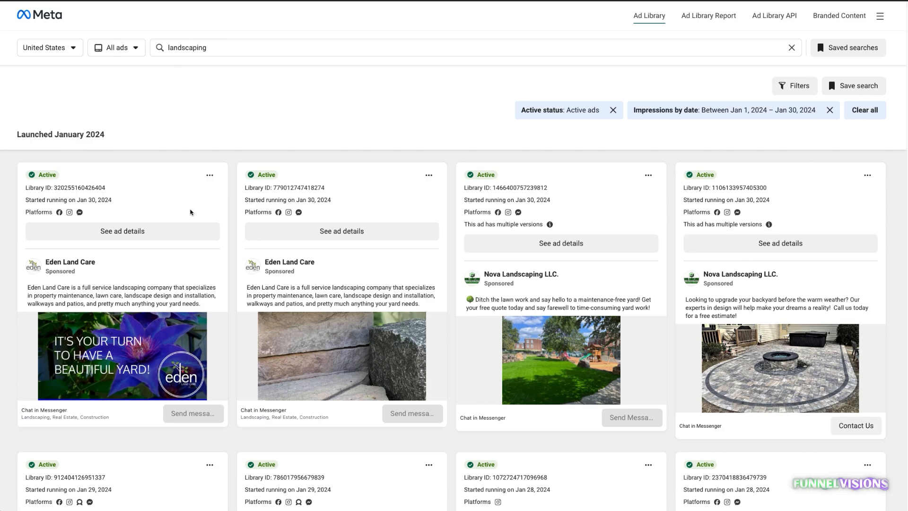
drag(35, 287, 159, 296)
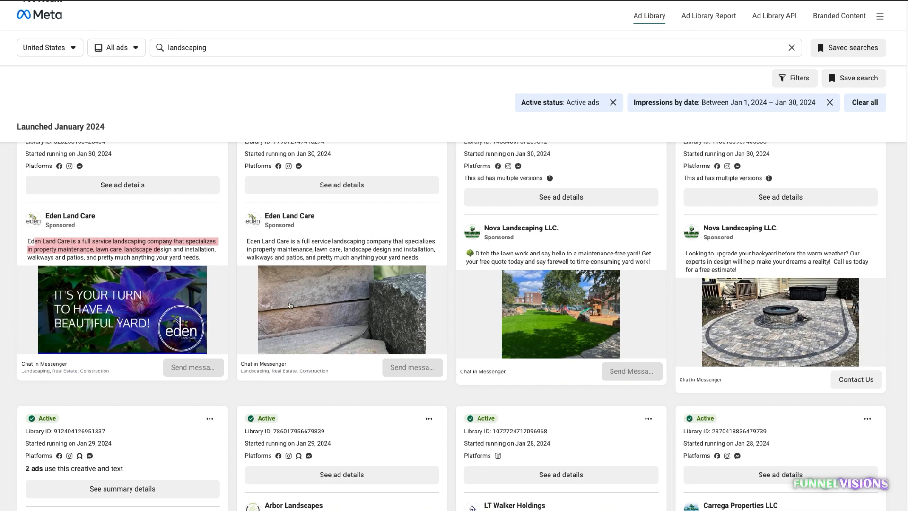
scroll(346, 281, down, 1)
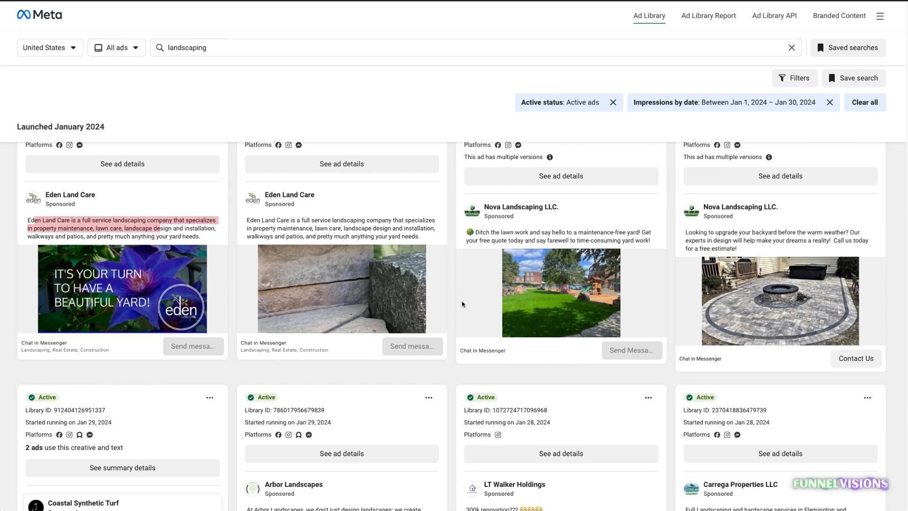
scroll(438, 318, down, 5)
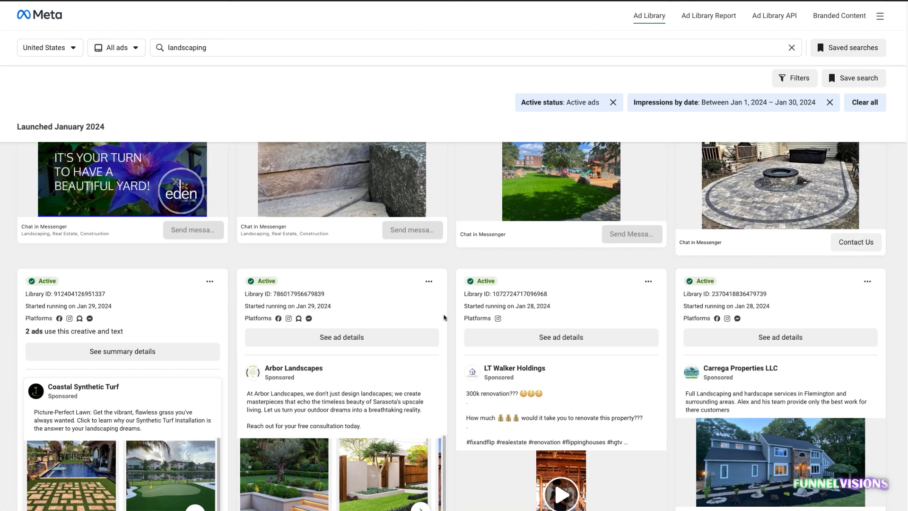
scroll(436, 316, down, 1)
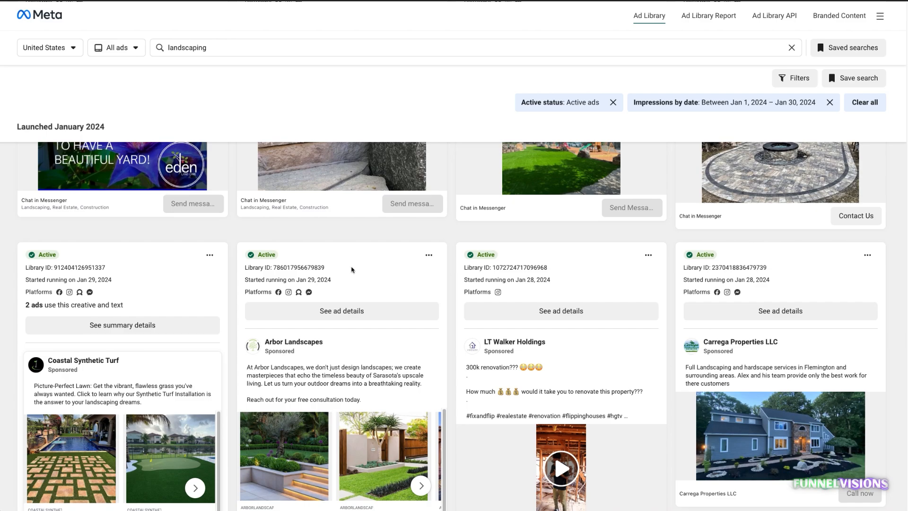
scroll(381, 277, down, 2)
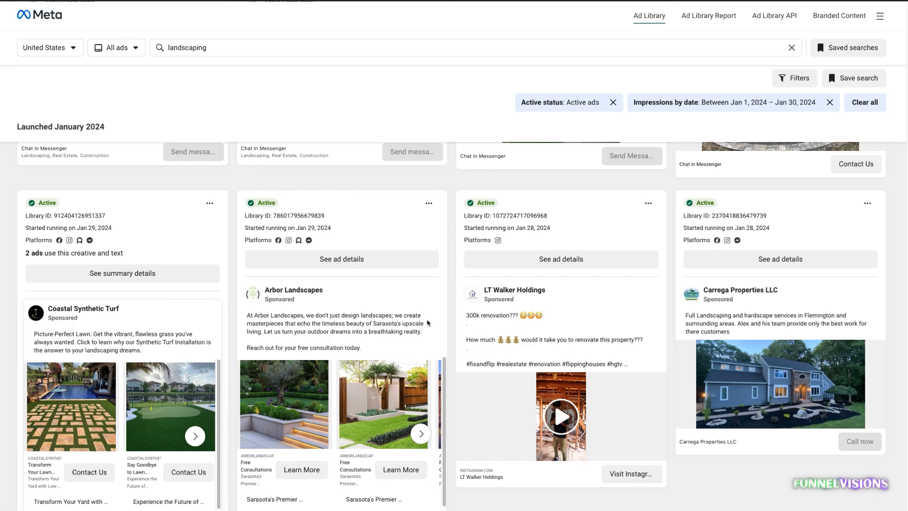
scroll(427, 323, up, 4)
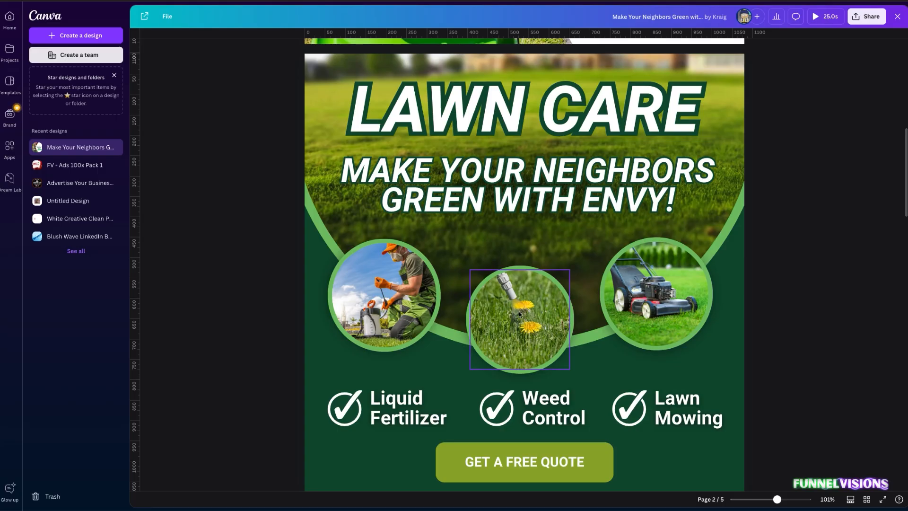
- Switch to the Canva design and look through its lawn care and landscaping ad pages
scroll(546, 290, up, 8)
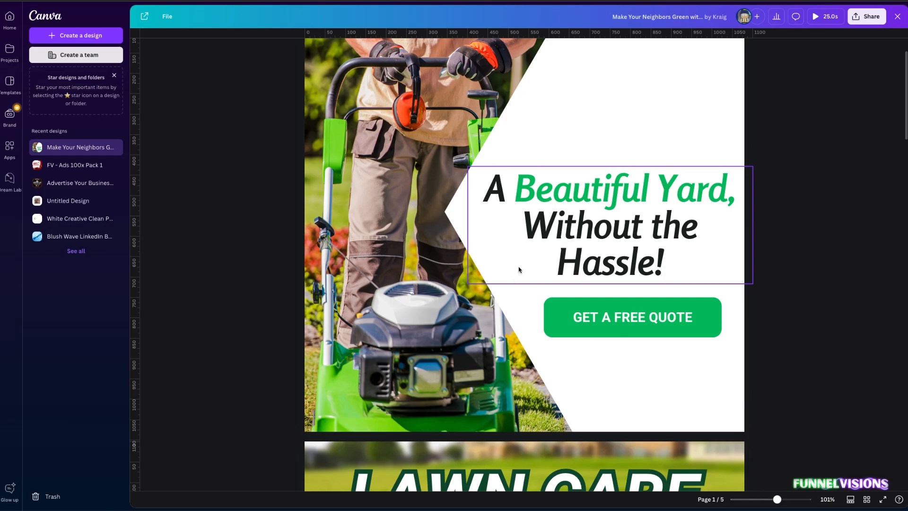
scroll(520, 267, down, 10)
scroll(515, 271, down, 15)
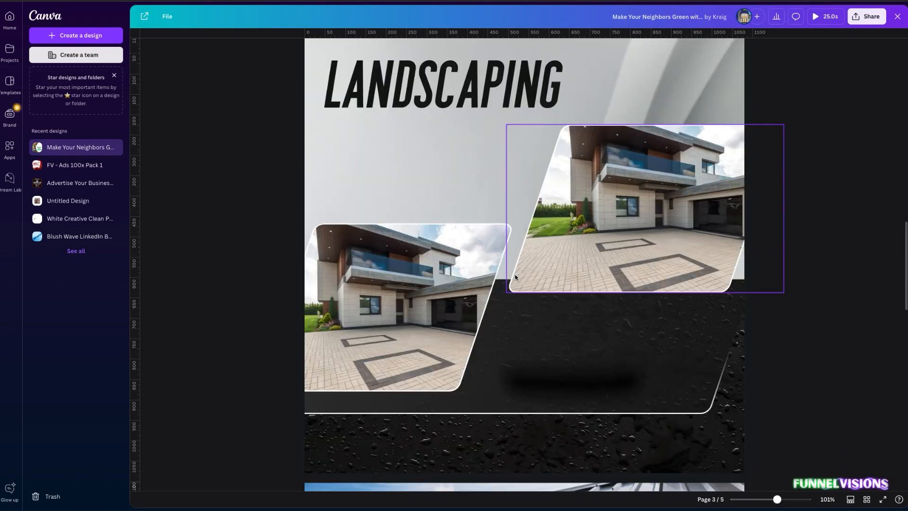
scroll(514, 277, down, 3)
scroll(522, 274, up, 20)
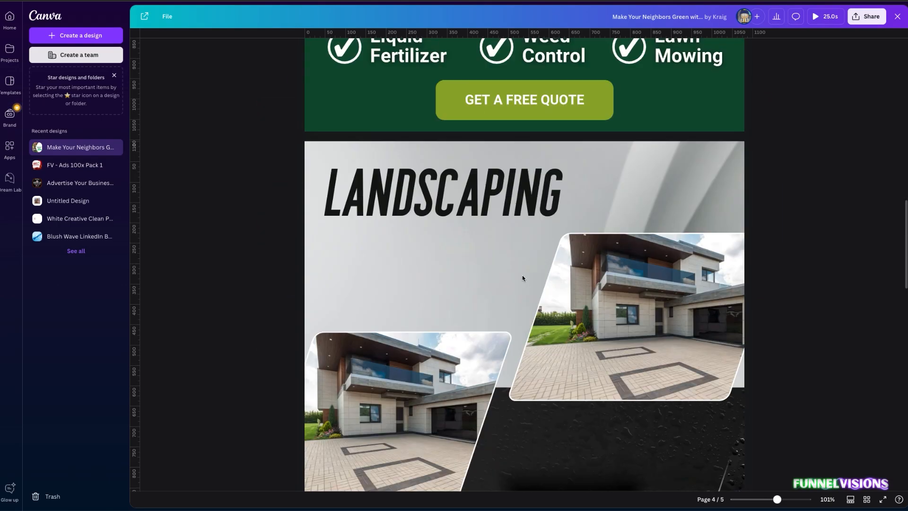
scroll(523, 270, down, 5)
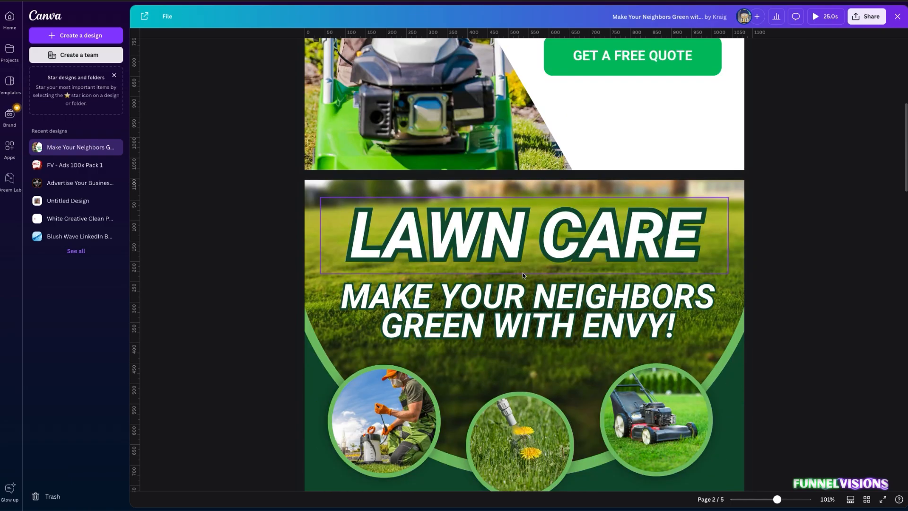
scroll(523, 273, down, 2)
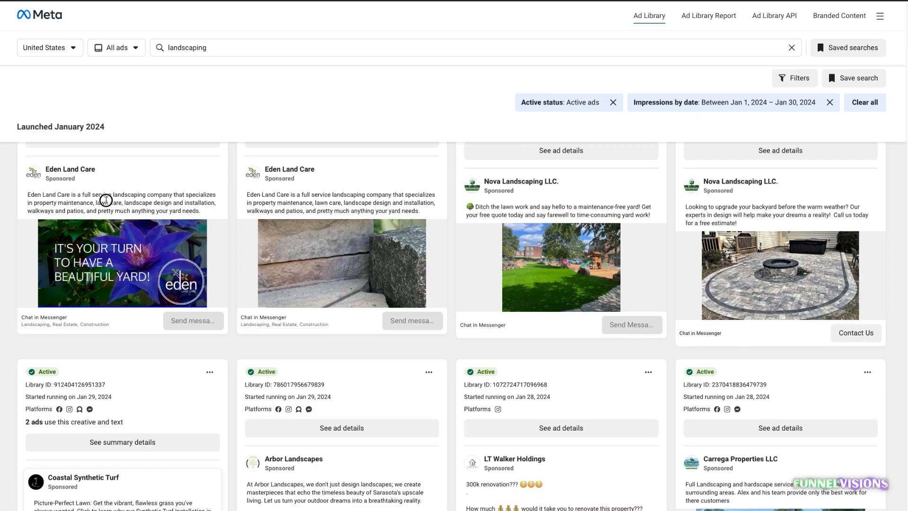
drag(28, 194, 199, 202)
click(87, 202)
click(96, 202)
click(199, 202)
drag(45, 193, 165, 205)
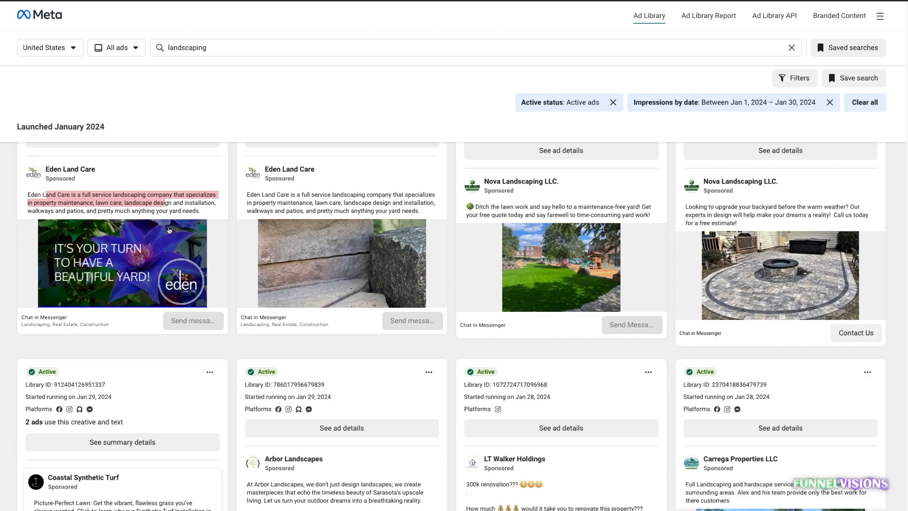
click(117, 198)
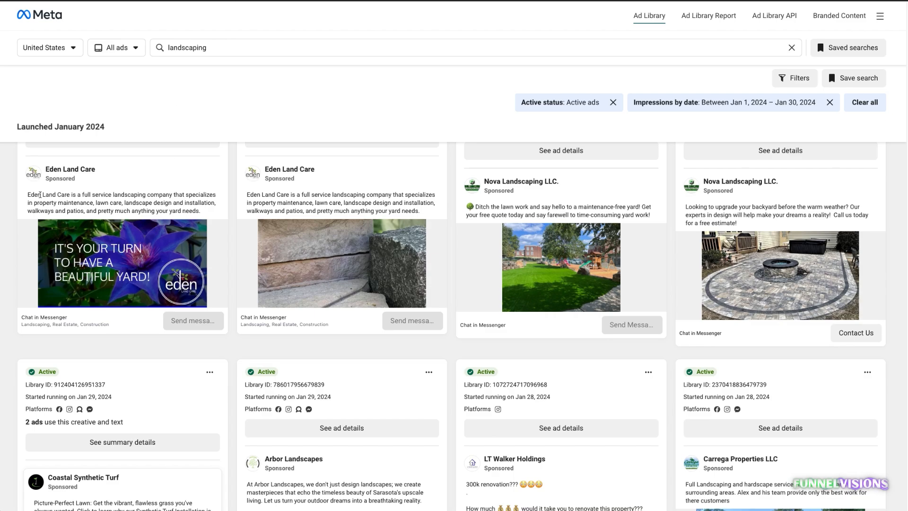
- Copy the full description text of the first Eden Land Care ad in the Meta Ad Library
drag(27, 195, 203, 211)
right_click(185, 205)
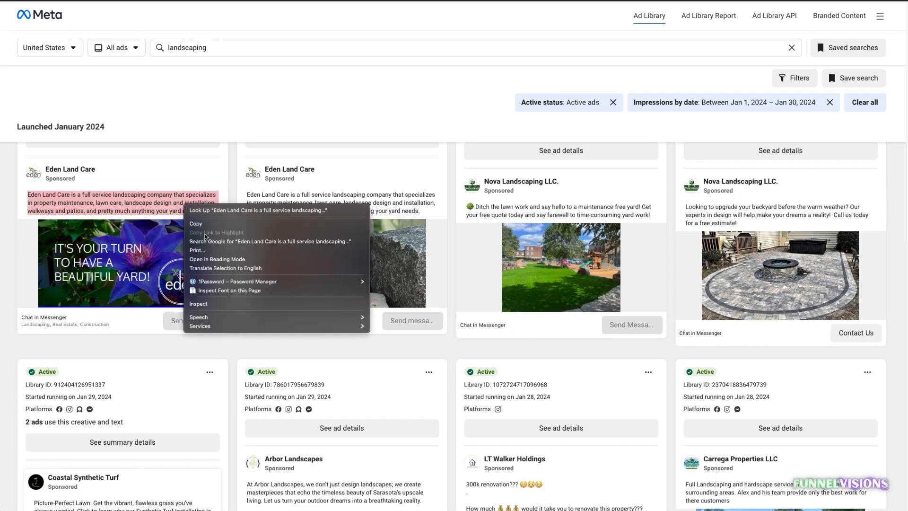
click(203, 224)
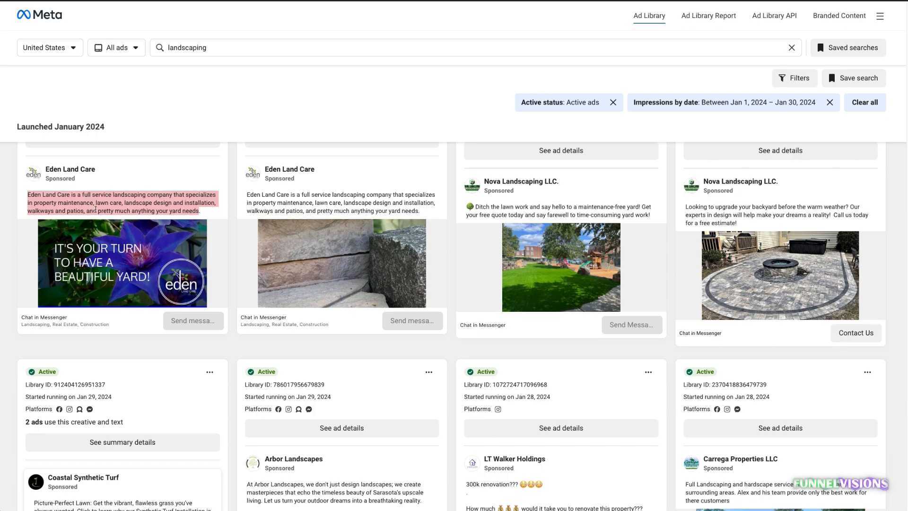
right_click(85, 193)
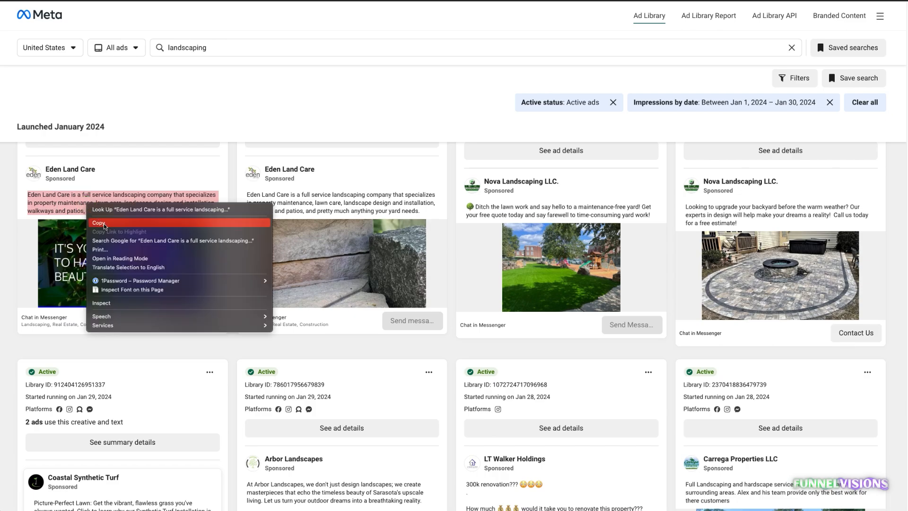
click(96, 223)
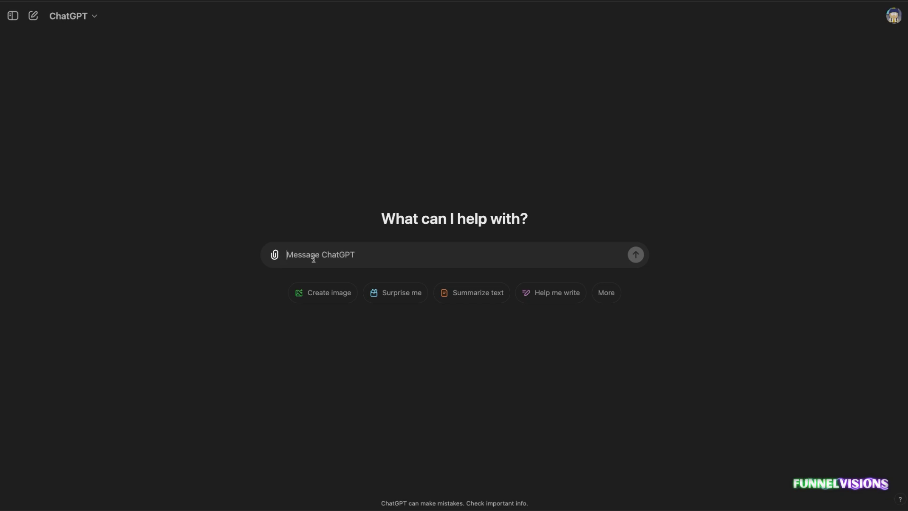
- In ChatGPT, begin a message with "I am a landscaper and I need to create some high converting facebook ads"
text(I am a land)
text(c)
key(BackSpace)
key(BackSpace)
text(dscaper )
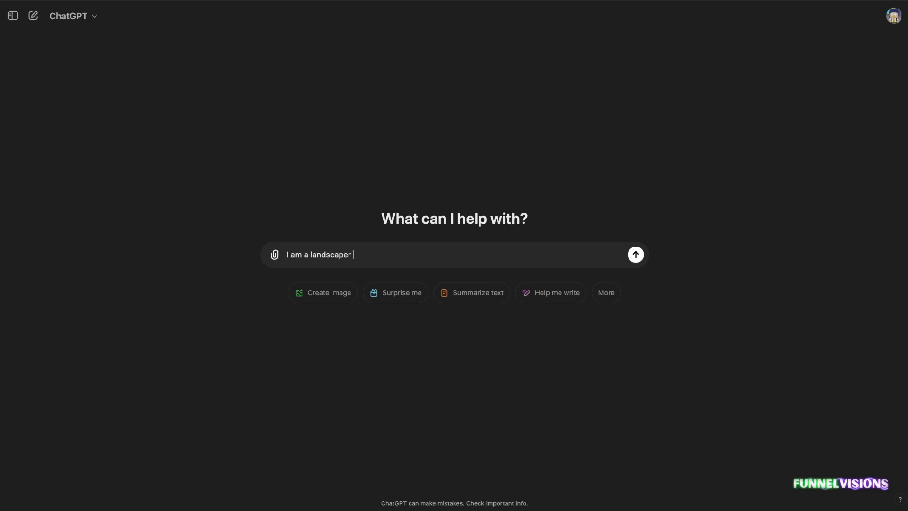
text(and I need to create some )
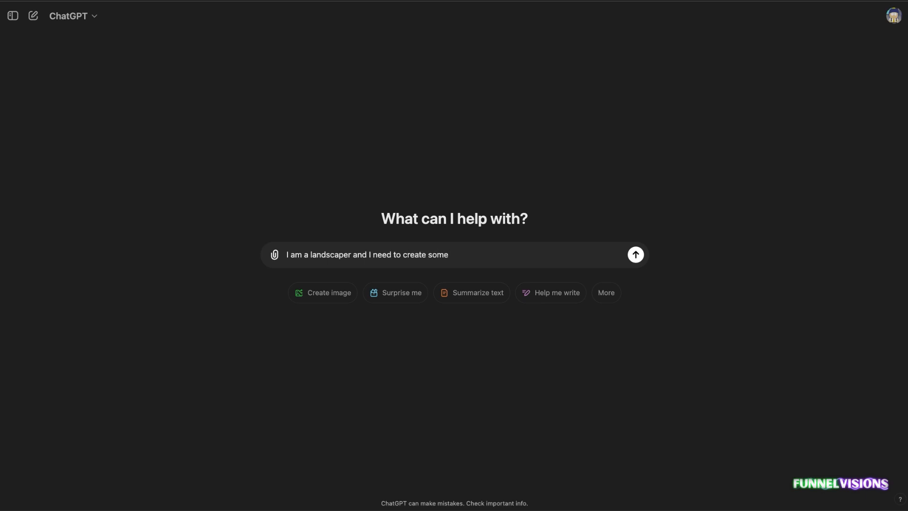
text(hiogh co)
key(BackSpace)
key(BackSpace)
key(BackSpace)
key(BackSpace)
key(BackSpace)
text(gh converting d)
key(BackSpace)
text(facebook ads)
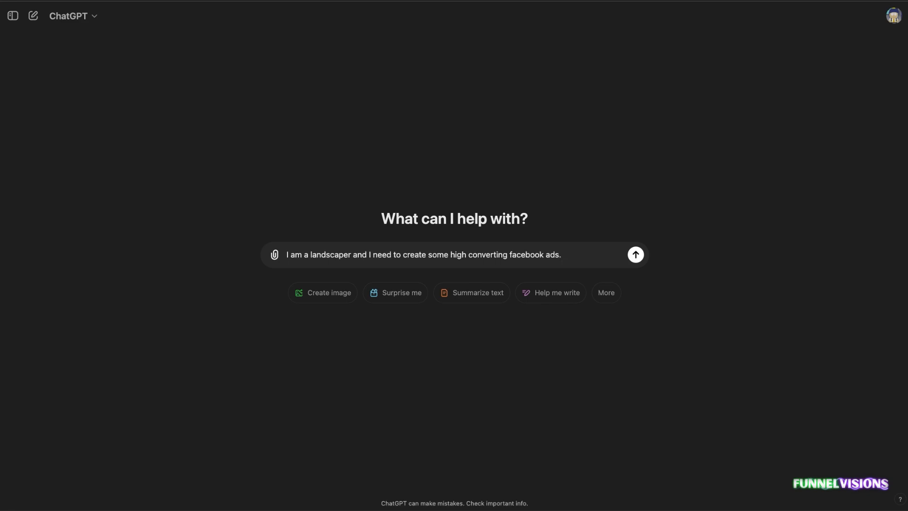
- Continue the message with ". I found this copy and like it" followed by the copied Eden Land Care ad text in quotation marks
text(. I found this copy and li)
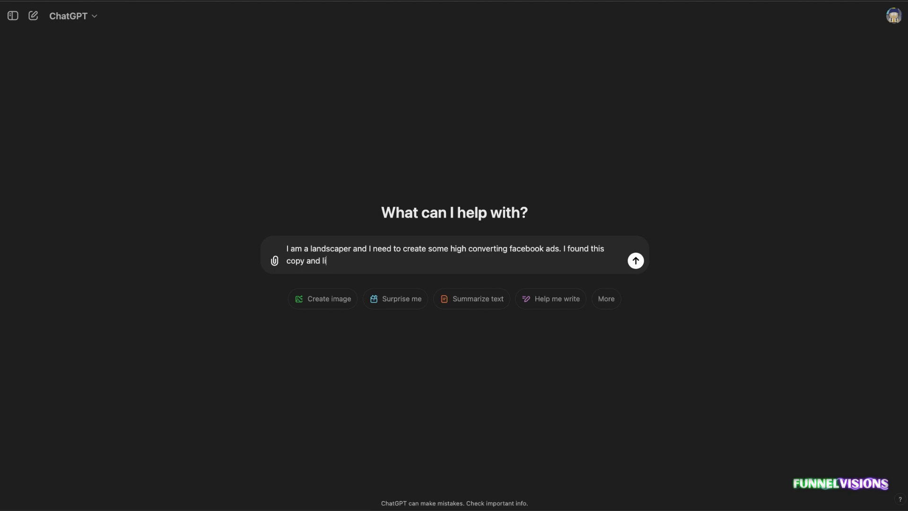
text(ke it- )
text( ")
key(super+v)
text(")
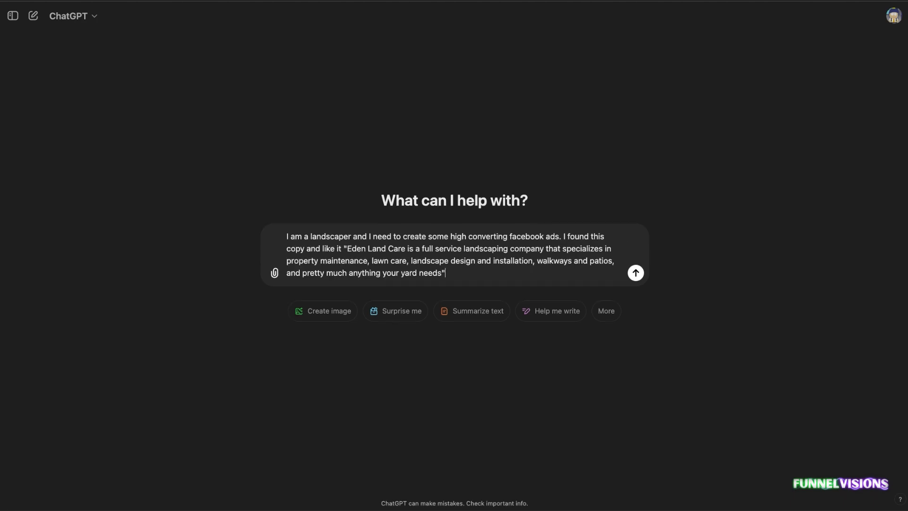
- Finish the message with "give me 3 similar piece of copy that are high converting" and send it
text( give me)
text( 3)
text( exa)
key(BackSpace)
key(BackSpace)
key(BackSpace)
text(similar pie)
text(ce of copy )
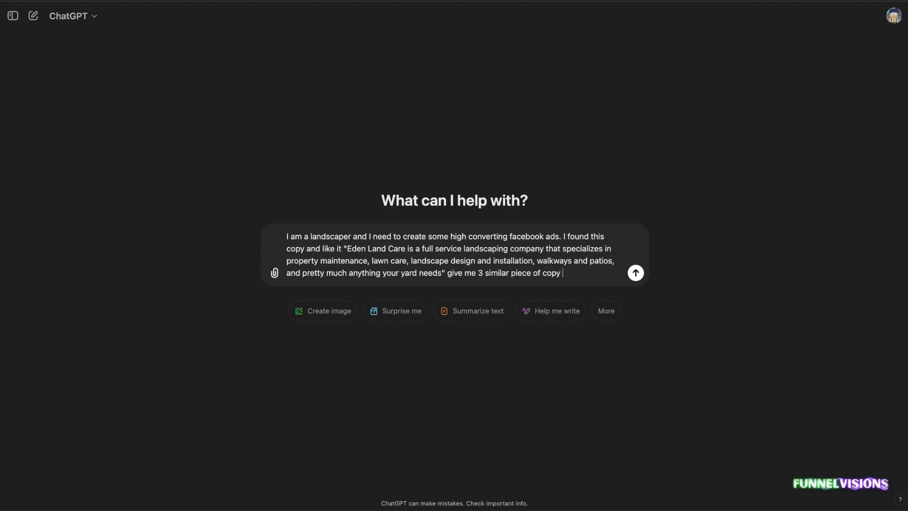
text(that are high converting)
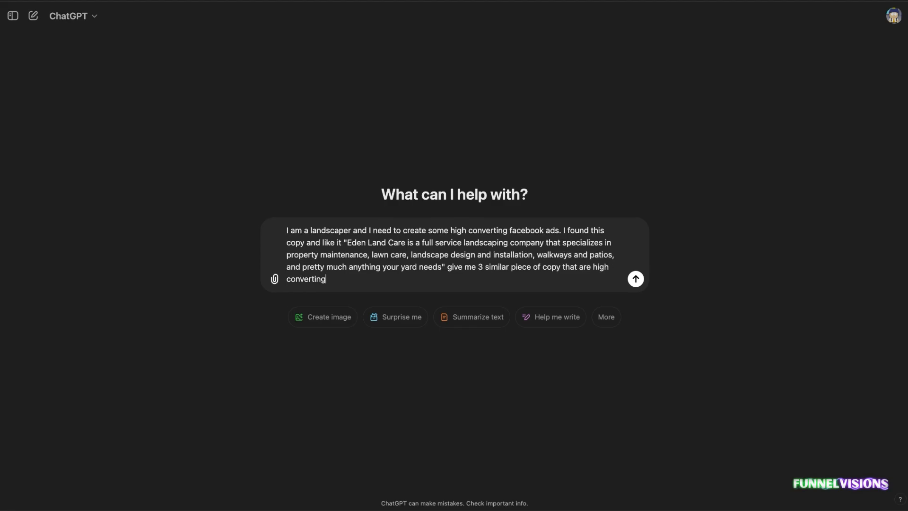
key(Return)
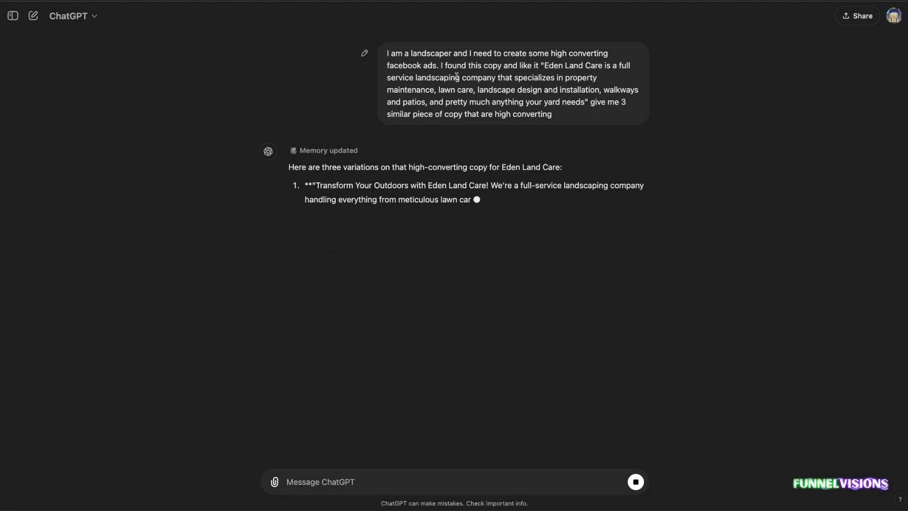
- Review the reply against the request, checking the first variation's opening line and its use of the business name
drag(544, 66, 611, 113)
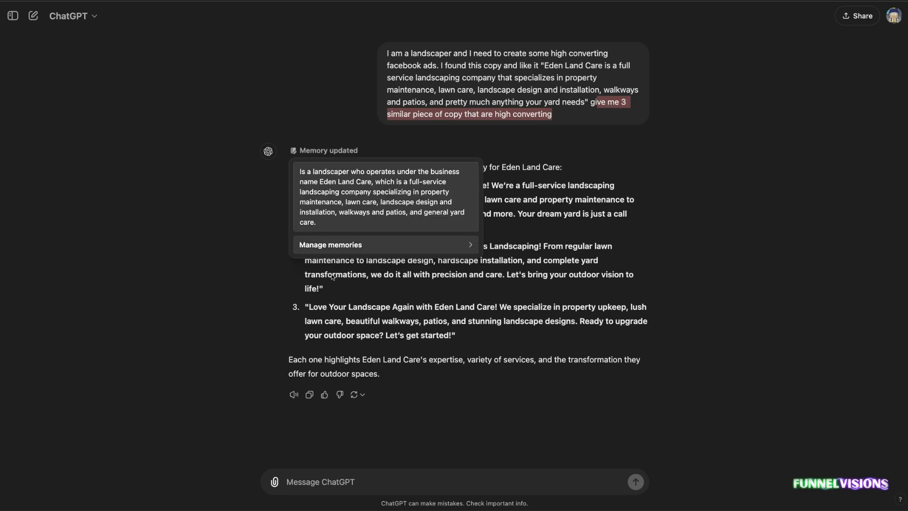
click(294, 167)
drag(294, 167, 575, 170)
click(576, 170)
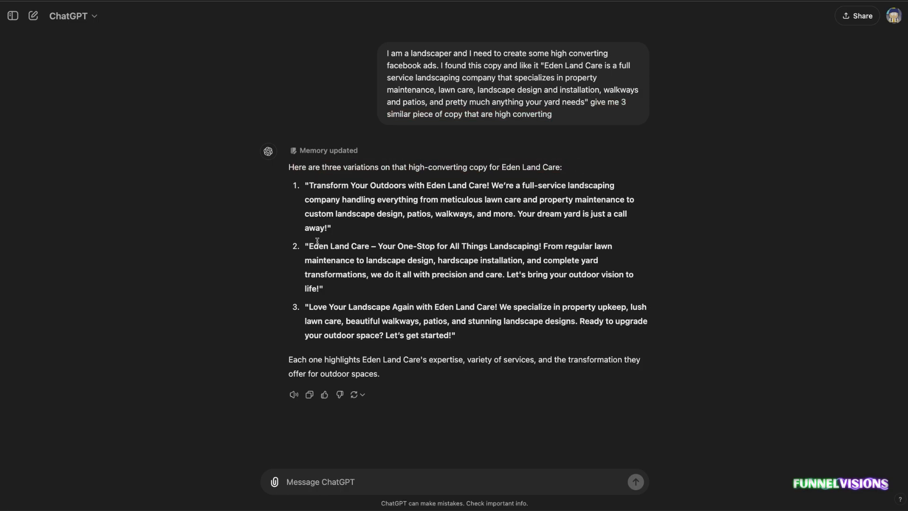
drag(308, 185, 427, 187)
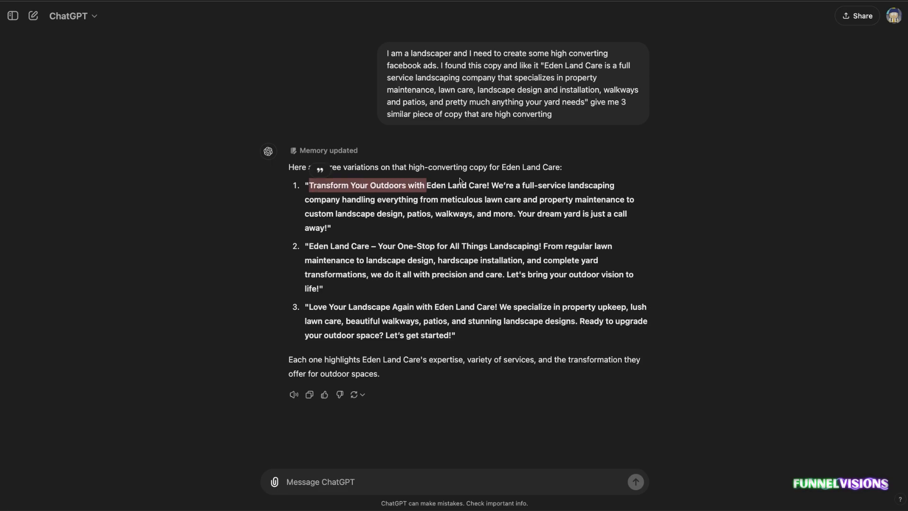
drag(427, 185, 473, 187)
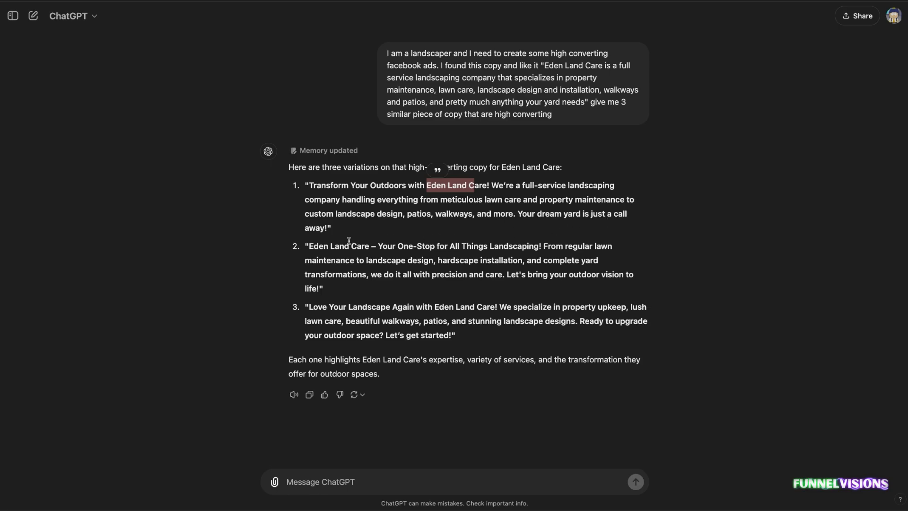
- Copy the text of the first ad variation from the reply, leaving out its quotation marks
click(364, 195)
drag(296, 184, 462, 347)
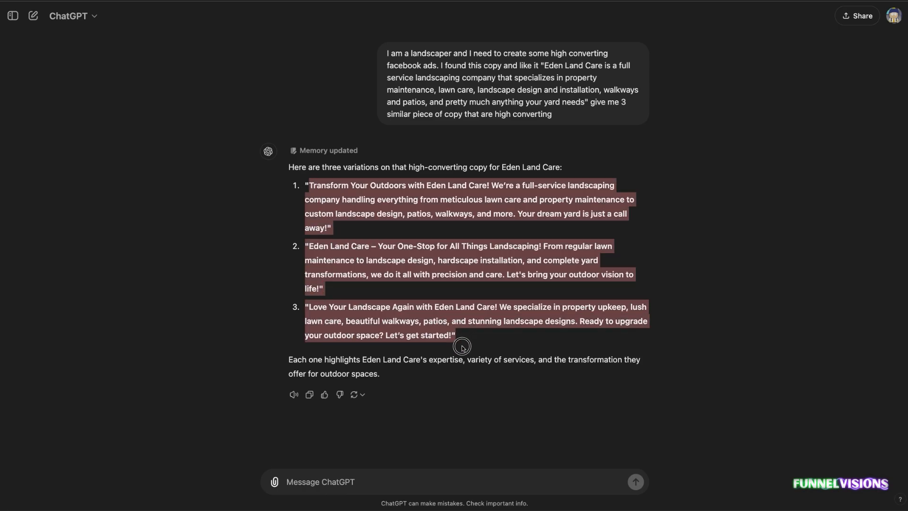
click(330, 158)
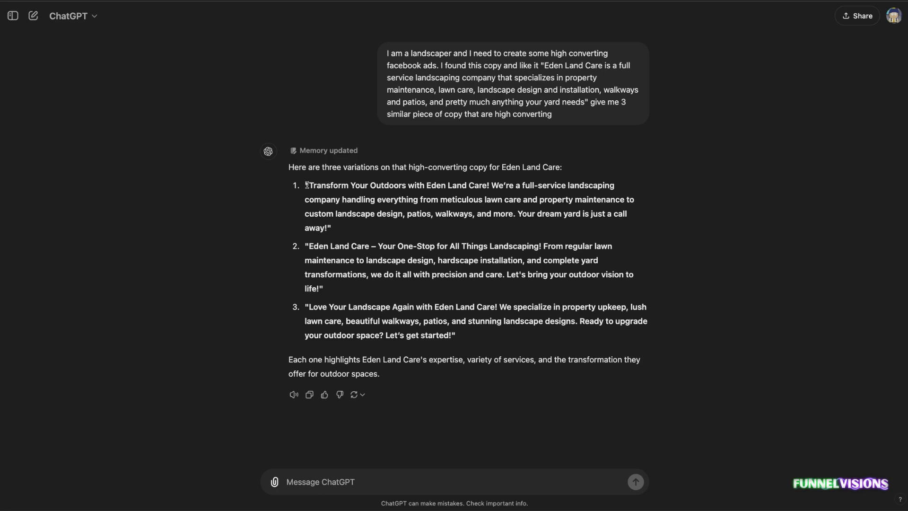
drag(312, 186, 330, 229)
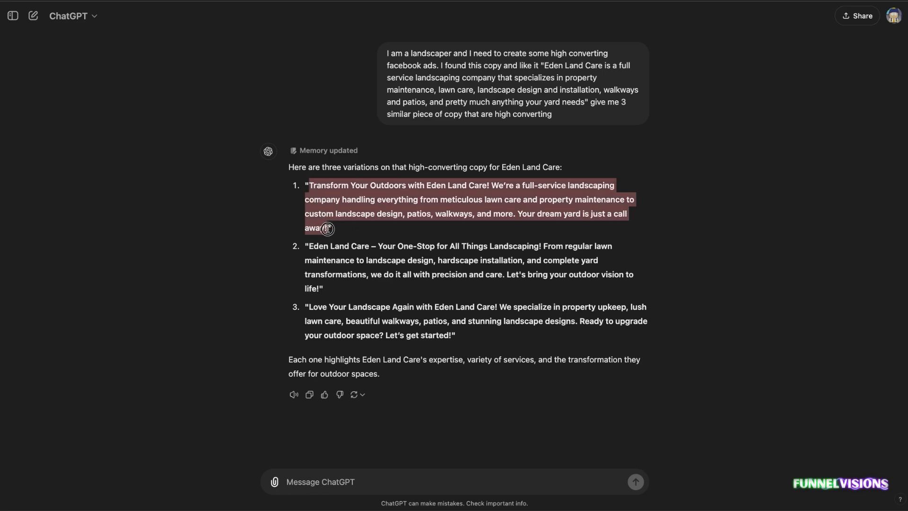
right_click(324, 205)
click(342, 226)
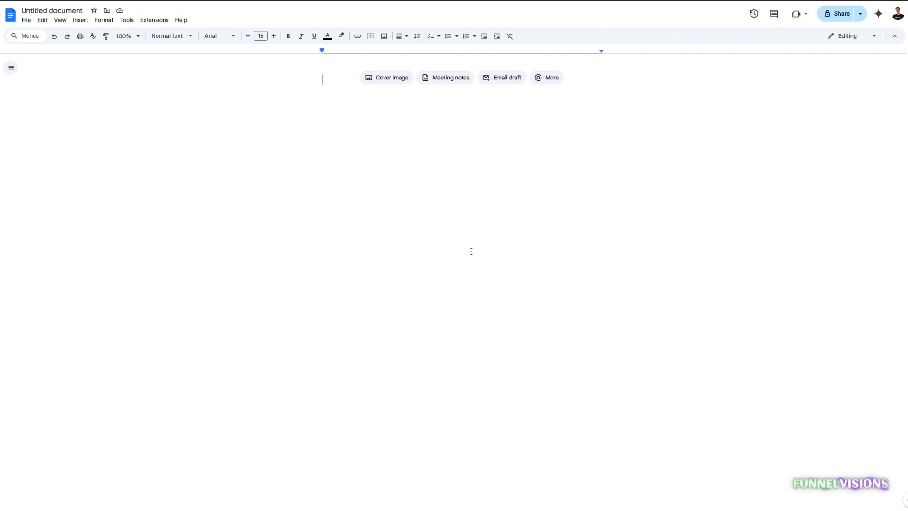
- In the blank Google Docs document, add the label "Variation 1:" and paste the copied ad text below it
text(Variation 1:)
key(Return)
key(Return)
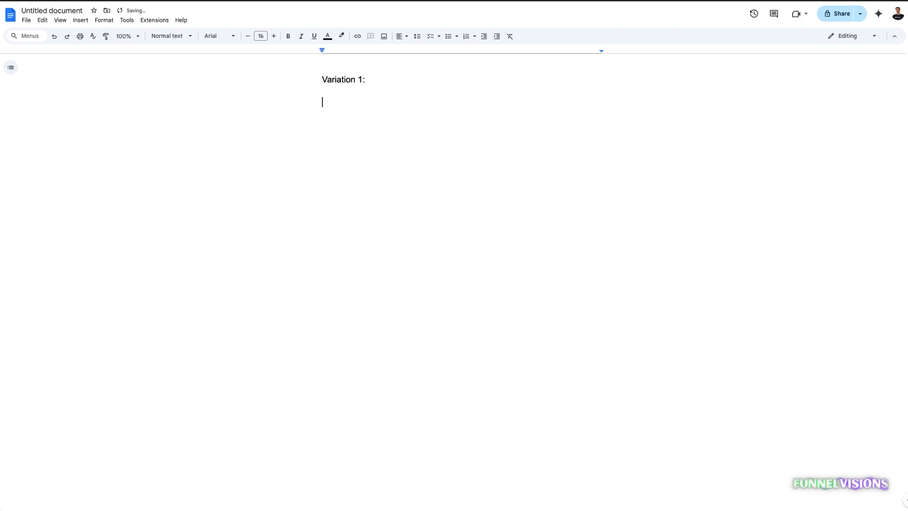
key(ctrl+v)
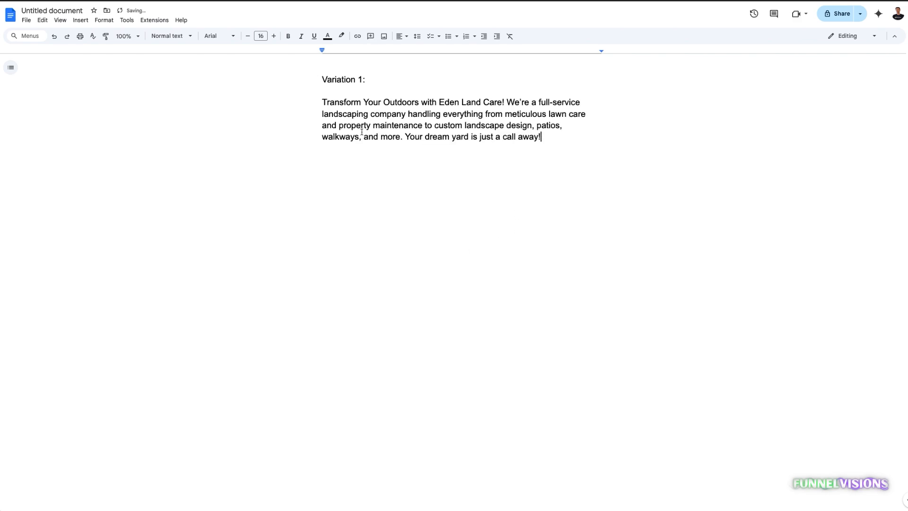
- Insert a line reading "Headline 1:" above the "Variation 1:" label, separated from it by a blank line
click(321, 79)
key(Return)
key(Return)
key(Up)
key(Up)
text(Headline )
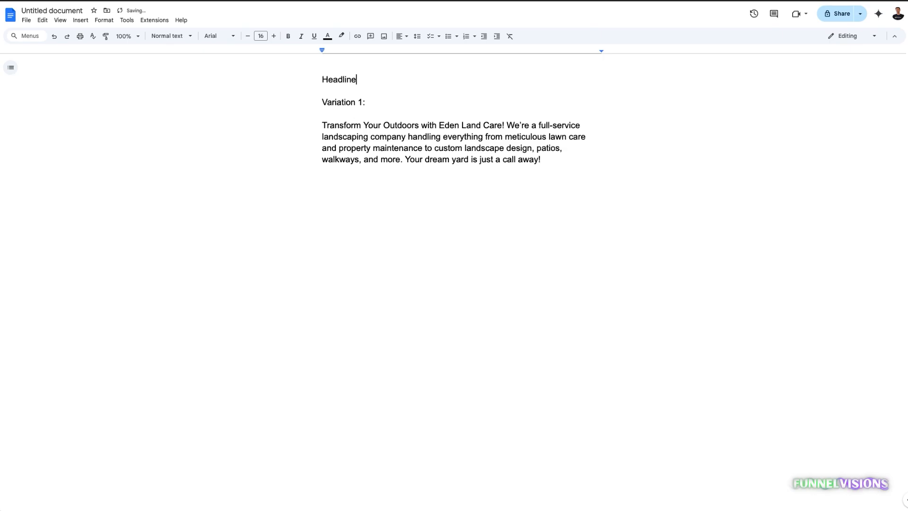
text(1:)
- Replace "Eden Land Care" in the Variation 1 text with "my business name"
drag(322, 125, 439, 125)
click(551, 148)
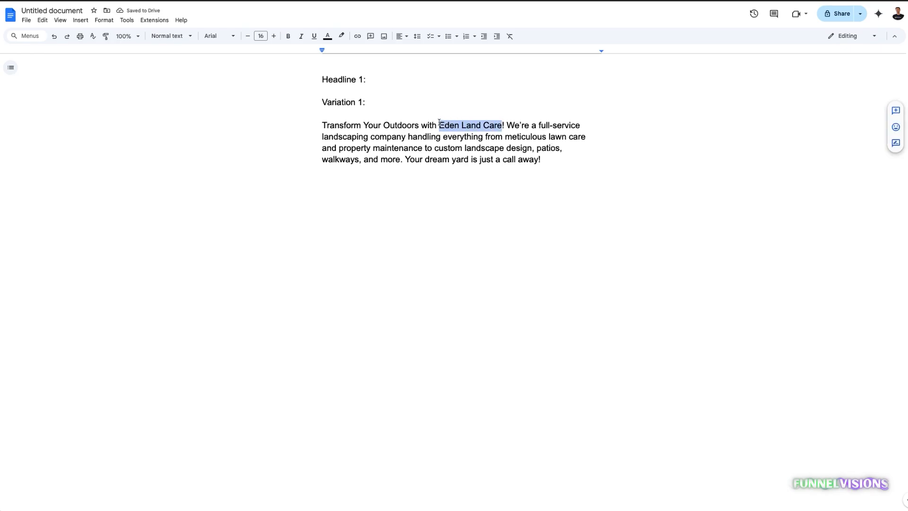
text(my business )
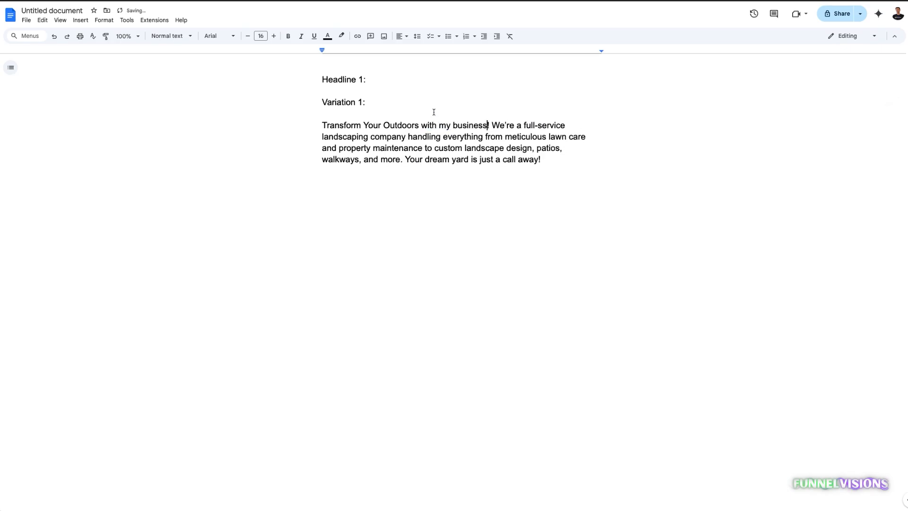
text(name)
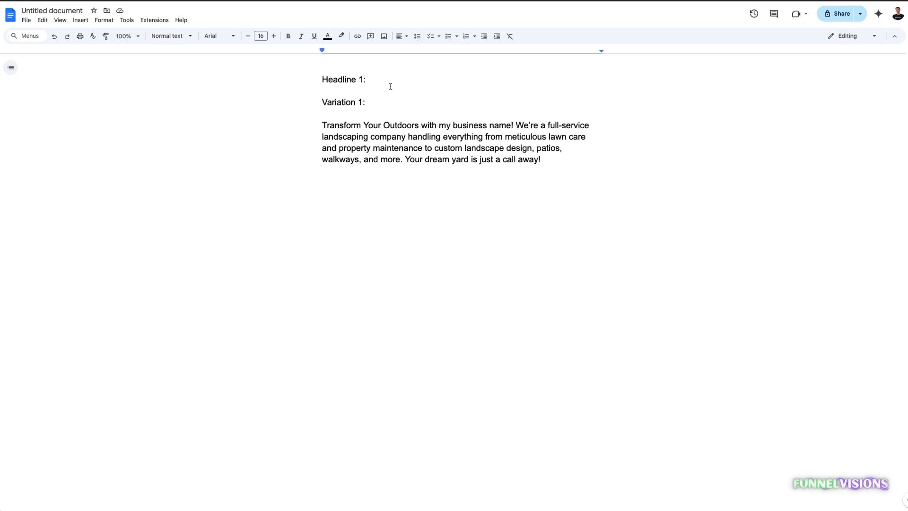
- Switch to ChatGPT and begin a message with "I like this one" followed by an opening quotation mark and the copied first variation
key(ctrl+Tab)
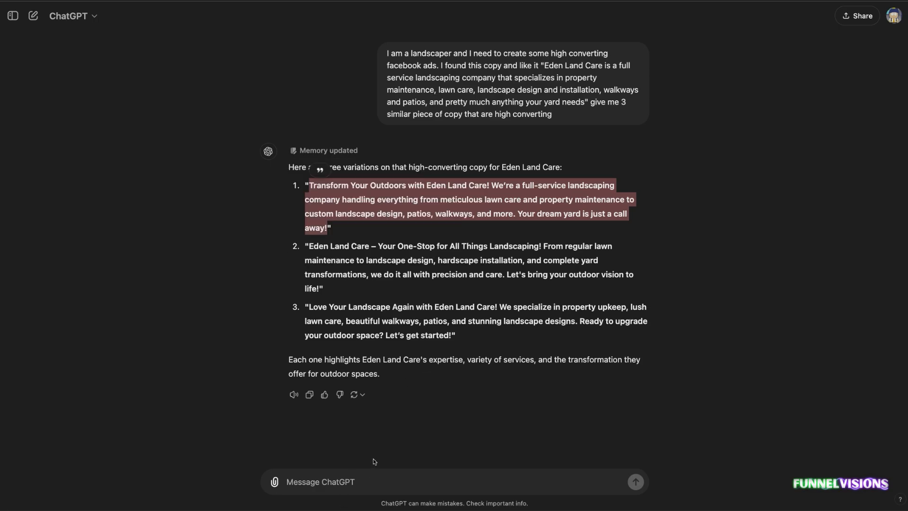
click(341, 481)
text(I like this one)
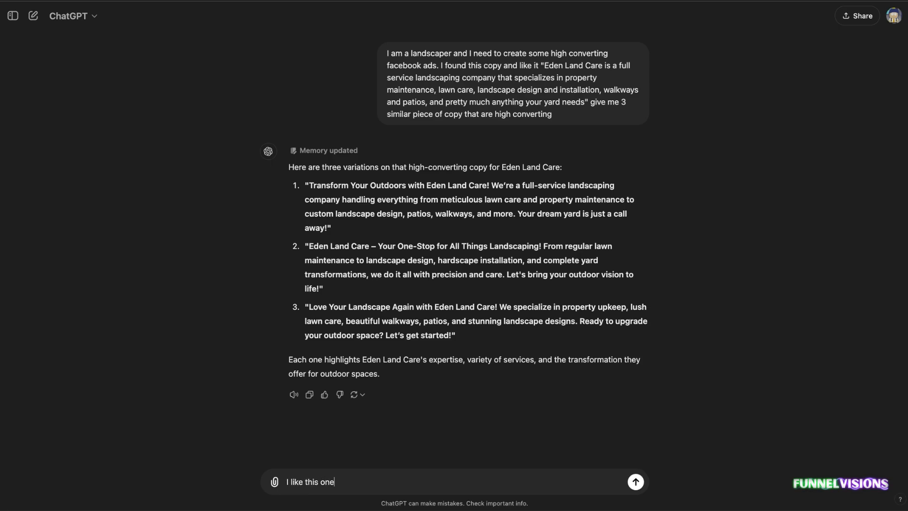
text( ")
key(super+v)
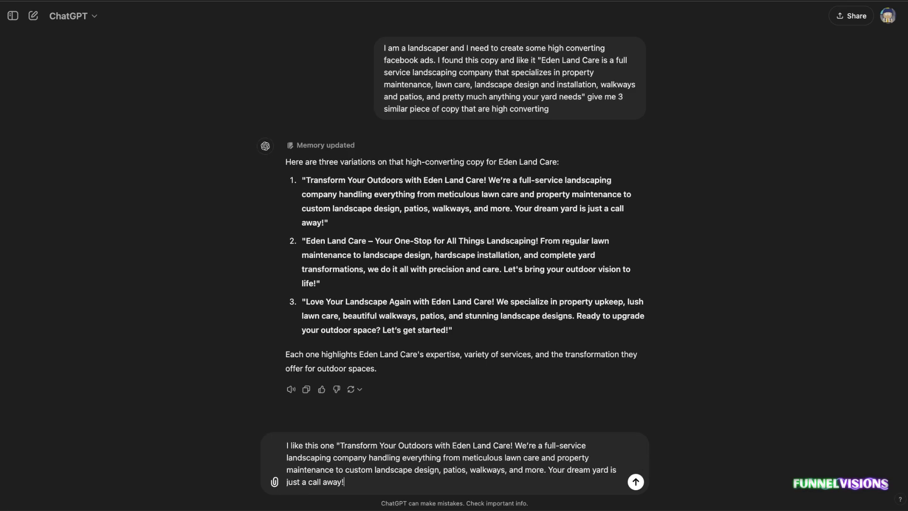
- Close the quotation, finish the message with "now make it much longer for a high converting facebook ad description" and send it
text(" now make it much lionge)
key(BackSpace)
key(BackSpace)
key(BackSpace)
key(BackSpace)
text(onger for a high converti)
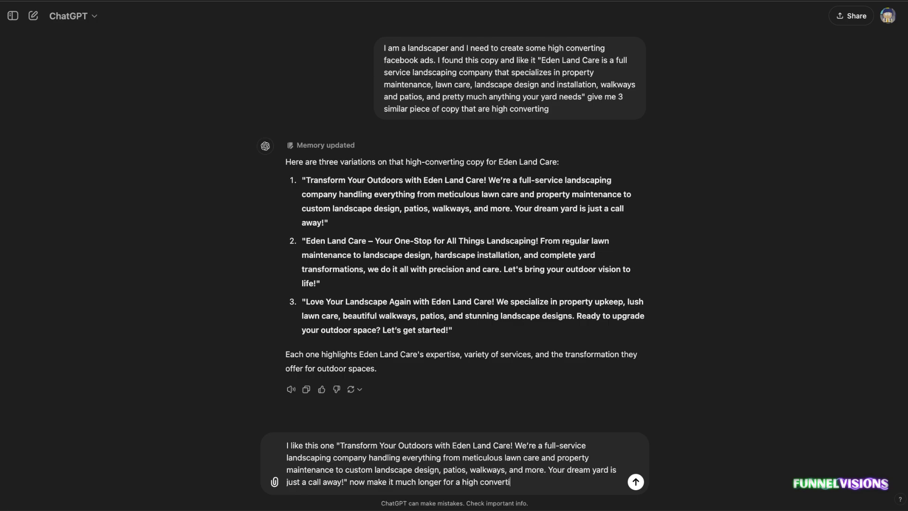
text(ng facebook a)
text(d des)
key(BackSpace)
text(description)
key(Return)
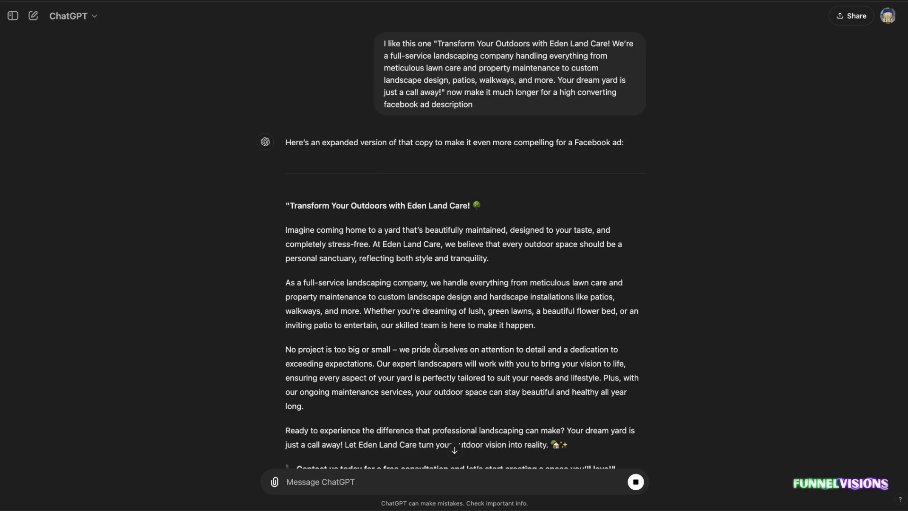
- Review the expanded ad from its headline through the body paragraphs to the closing call to action
scroll(454, 350, down, 3)
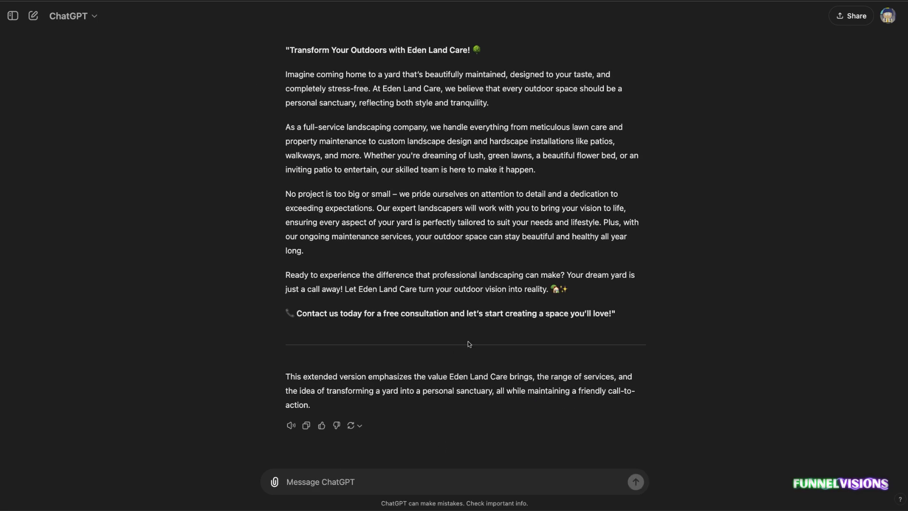
scroll(467, 342, up, 2)
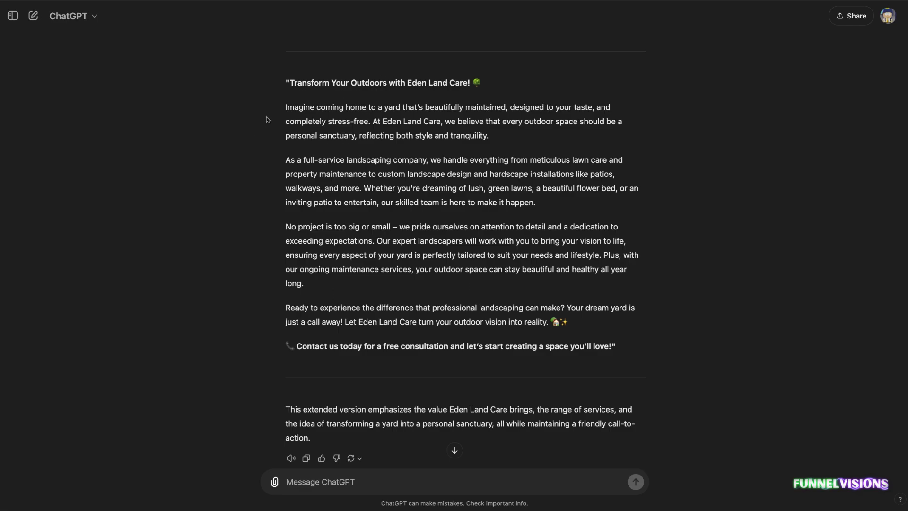
drag(479, 84, 475, 83)
drag(287, 108, 579, 281)
click(579, 281)
drag(360, 136, 496, 137)
click(531, 136)
drag(286, 106, 549, 160)
click(581, 186)
drag(285, 107, 617, 293)
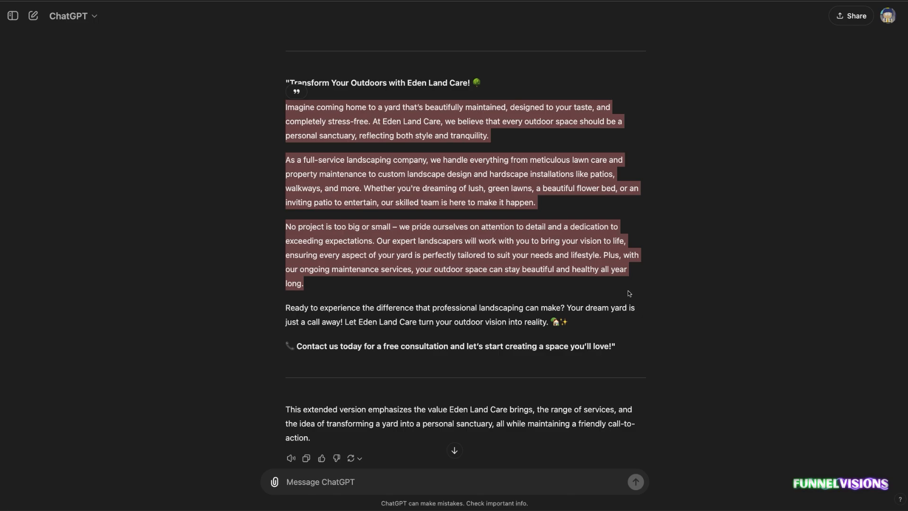
click(474, 246)
drag(285, 106, 625, 346)
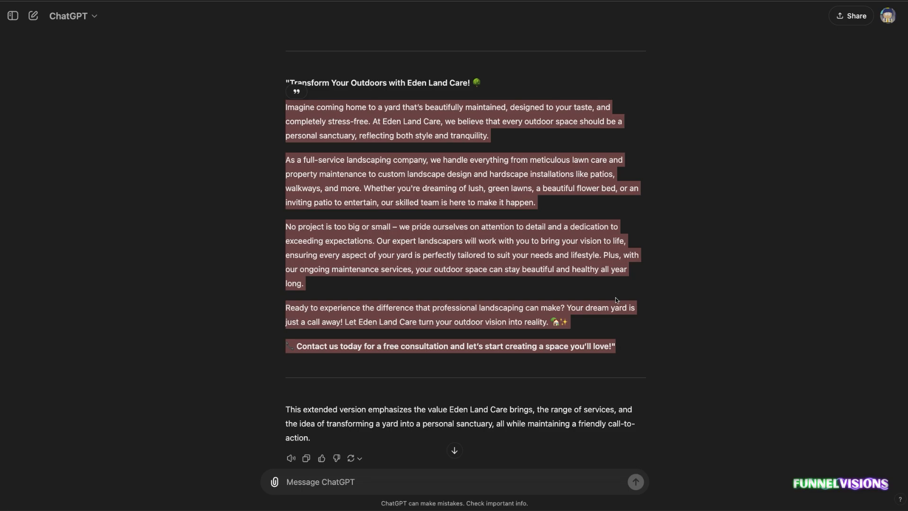
click(349, 159)
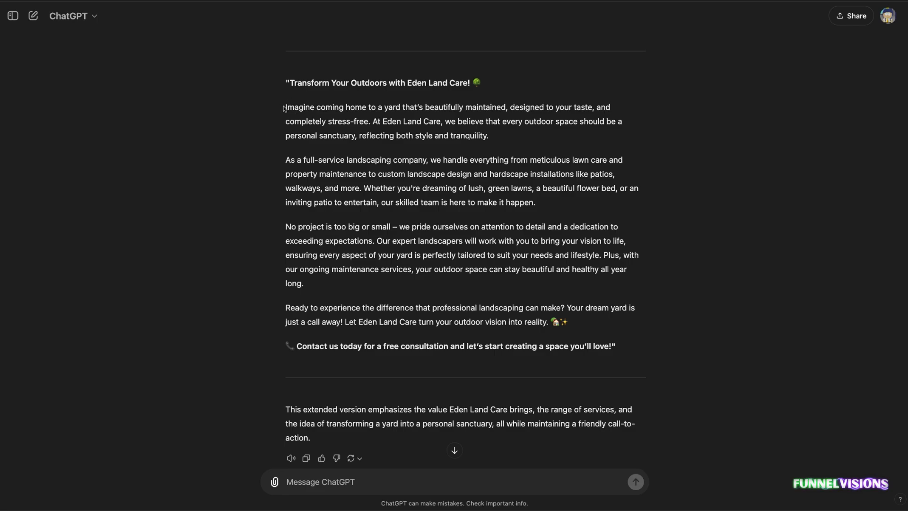
drag(285, 108, 628, 340)
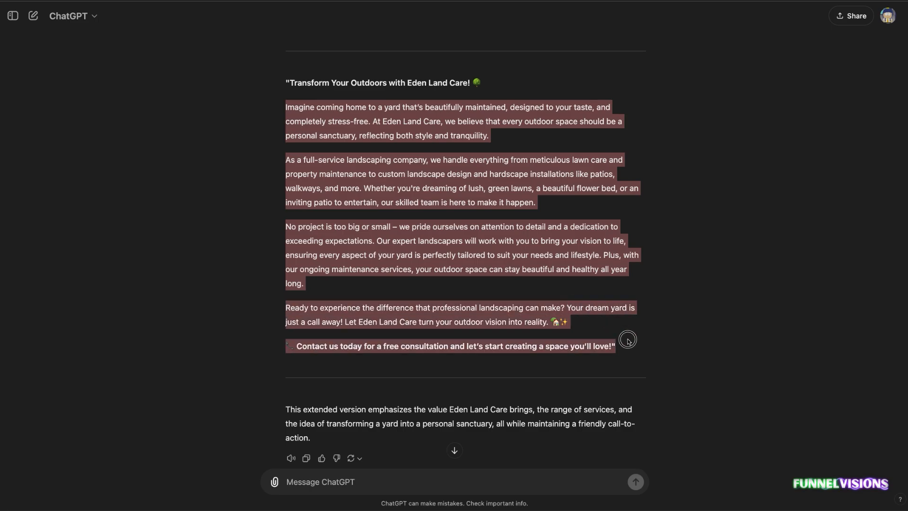
click(600, 265)
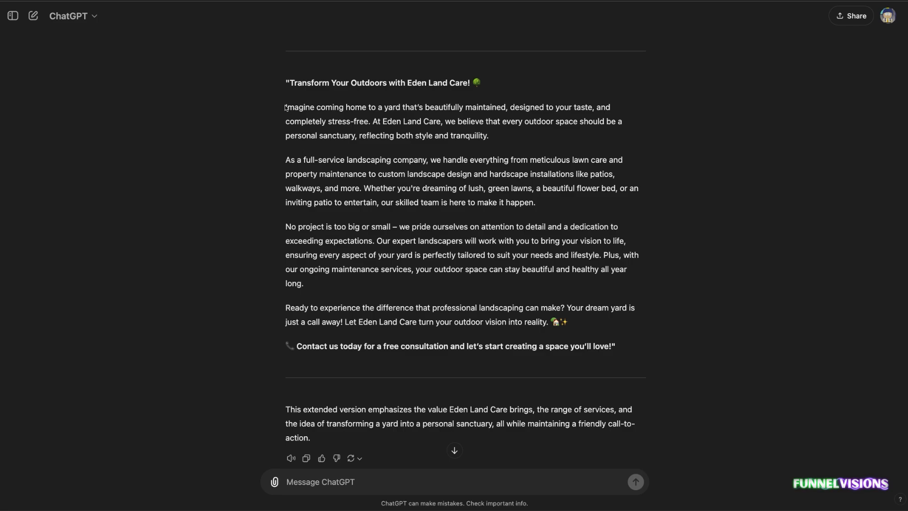
- Examine the wording of the expanded ad's opening paragraph, starting with the phrase "Imagine coming home"
drag(286, 107, 366, 106)
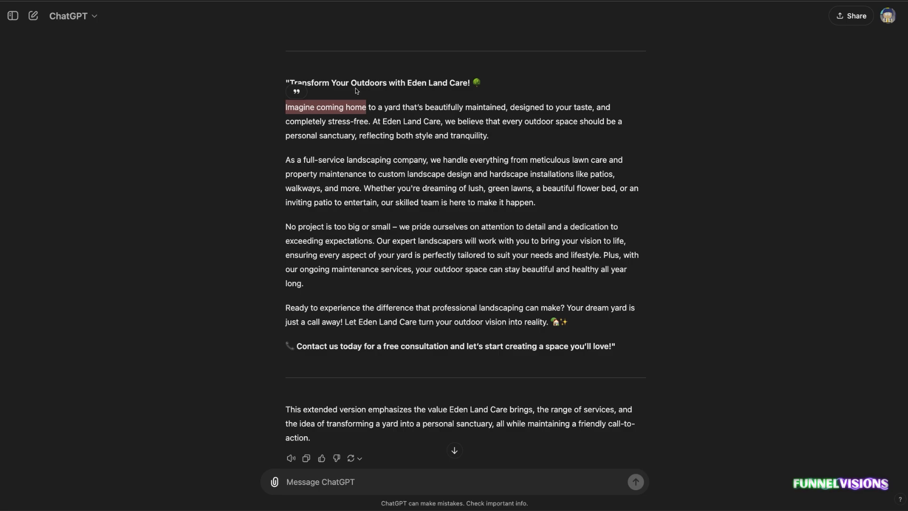
click(312, 117)
drag(284, 108, 497, 135)
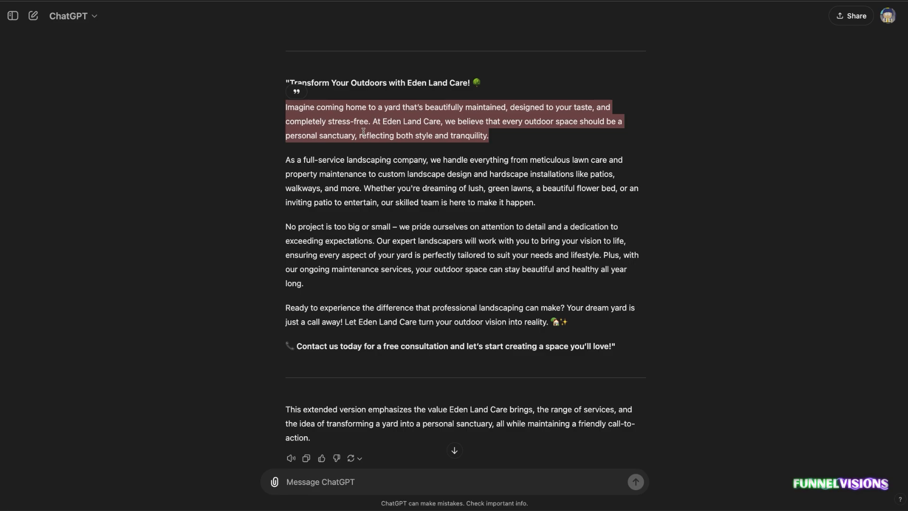
click(290, 108)
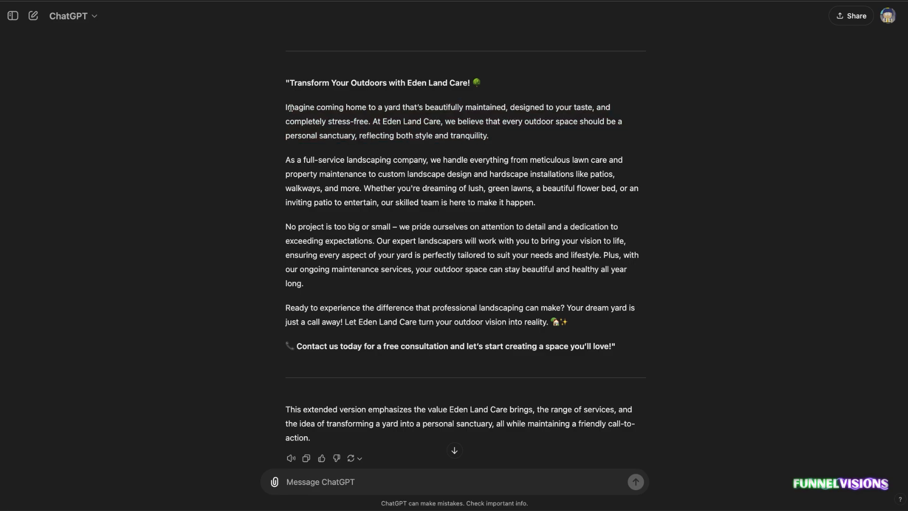
drag(286, 108, 493, 137)
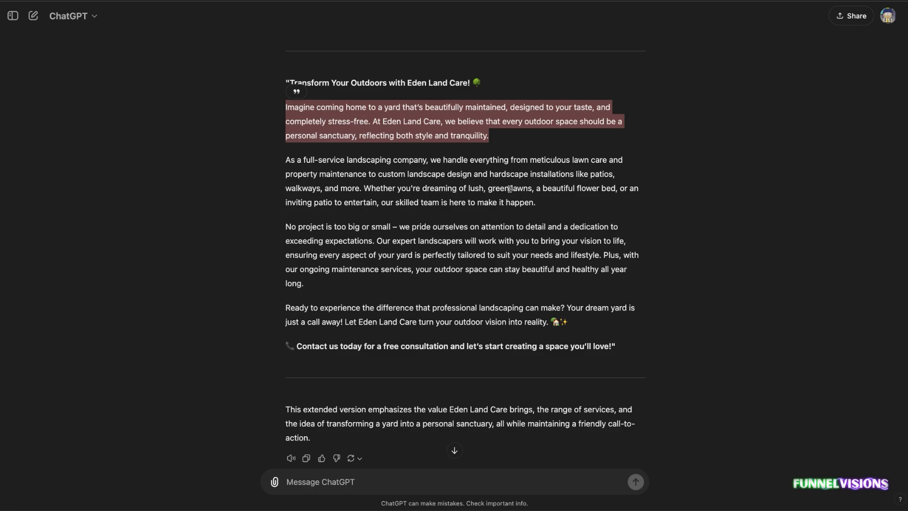
click(428, 170)
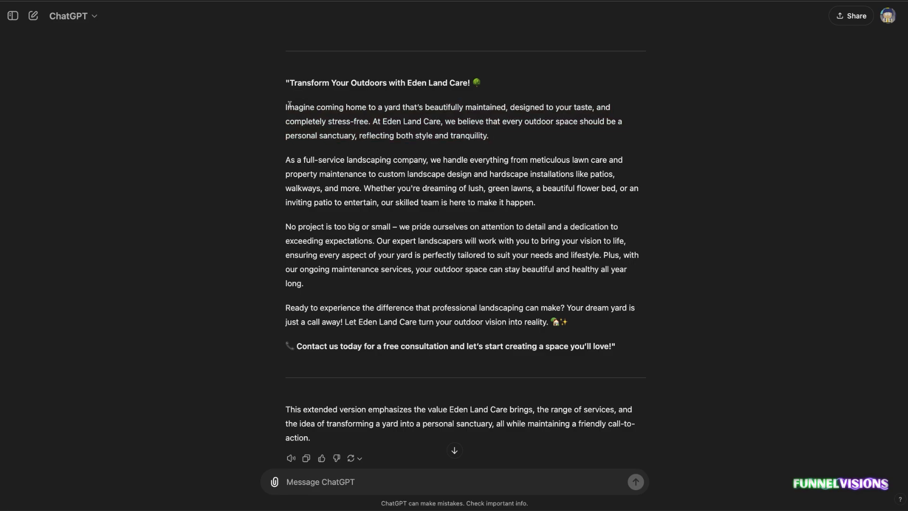
drag(285, 107, 598, 108)
click(324, 108)
drag(284, 107, 511, 137)
click(412, 124)
- Copy the expanded ad from "Imagine coming home" through the free-consultation line and paste it over the Variation 1 text in Google Docs
drag(286, 107, 617, 348)
right_click(502, 232)
click(515, 250)
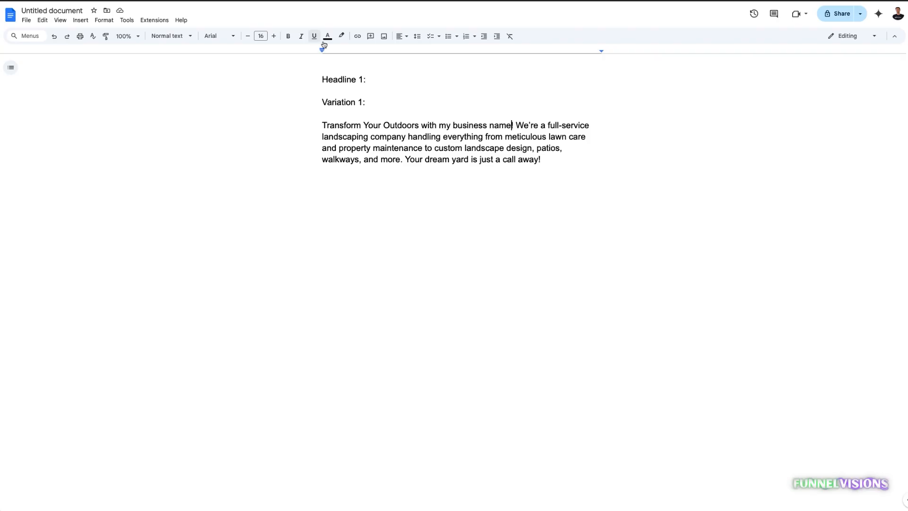
click(365, 183)
drag(542, 161, 306, 129)
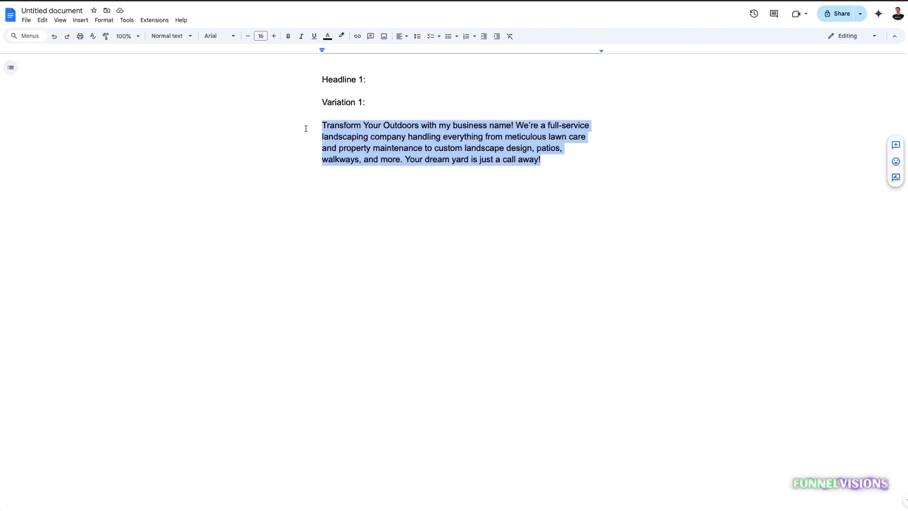
key(super+v)
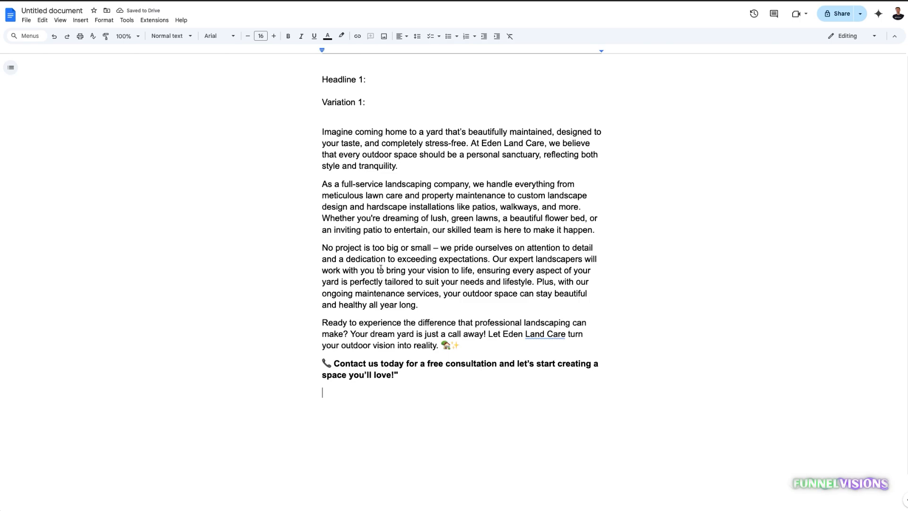
- Make room below the paragraph ending "healthy all year long" and start a dashed line reading "-No more dead"
double_click(473, 308)
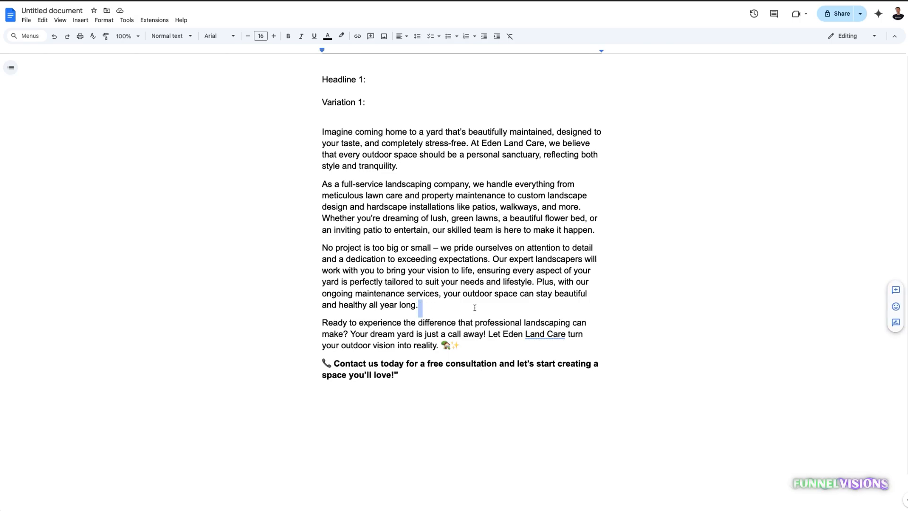
click(445, 309)
key(Return)
key(Return)
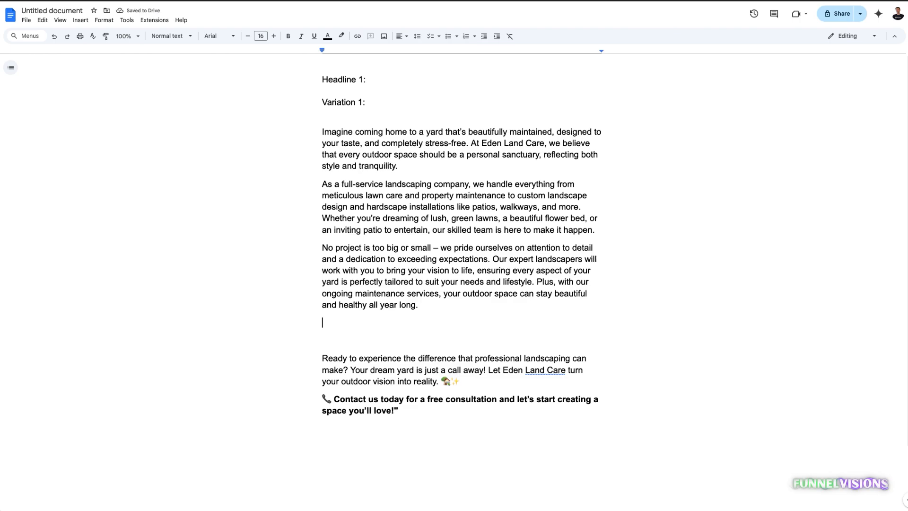
text(-No more dead)
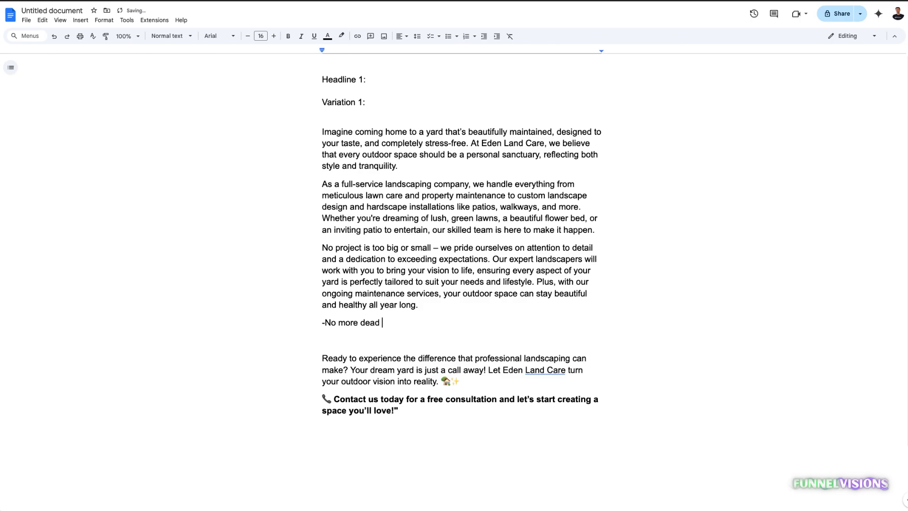
key(BackSpace)
key(BackSpace)
- Switch to ChatGPT and ask it to "give me 10 benefits bullets for my services"
click(178, 1)
click(358, 481)
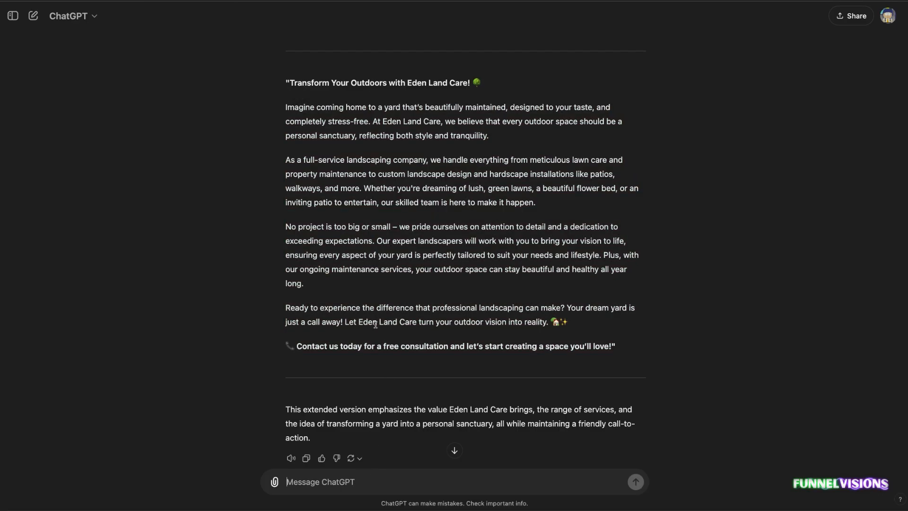
scroll(375, 325, down, 1)
text(give me )
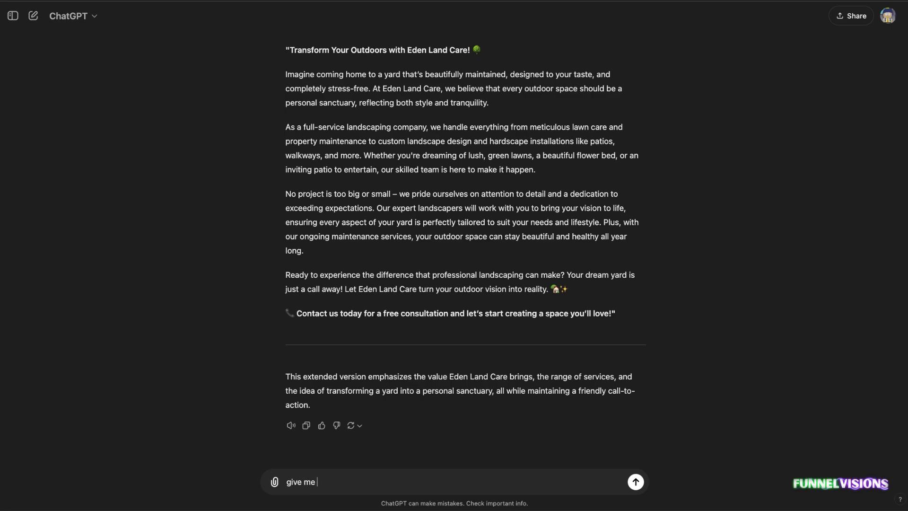
text(10 benefits bullets for my servi)
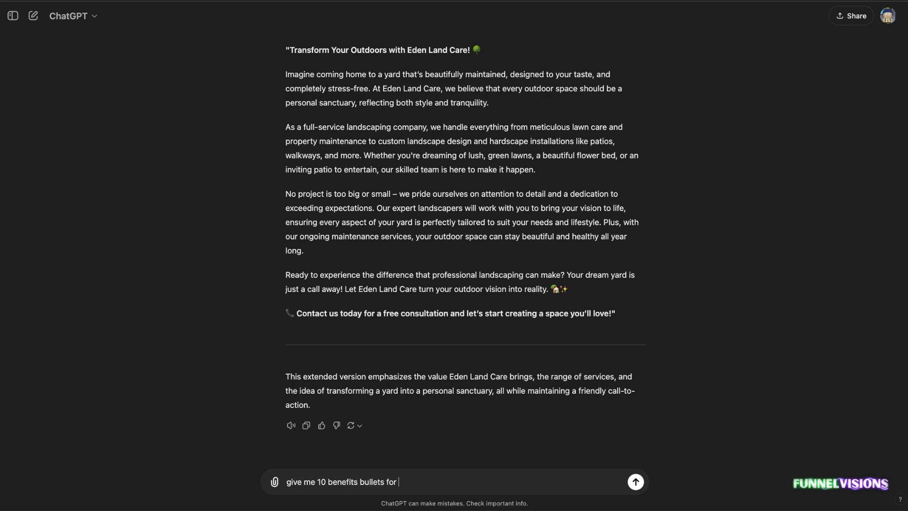
text(ces)
key(Return)
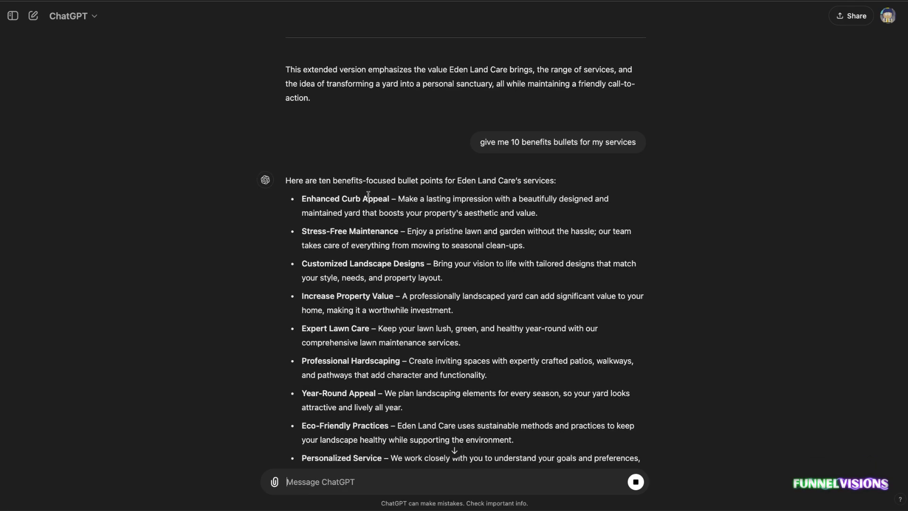
- Examine the descriptions of the Enhanced Curb Appeal and Stress-Free Maintenance bullets in the reply
drag(402, 200, 599, 209)
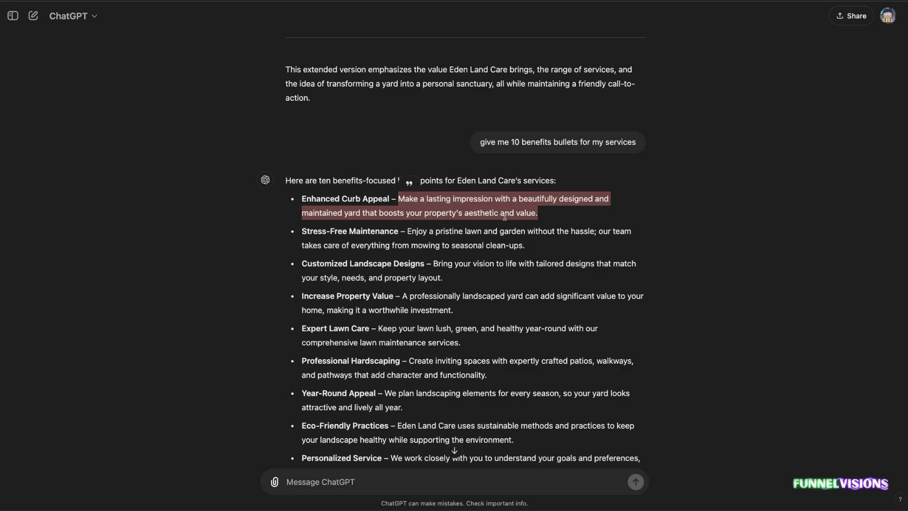
click(542, 217)
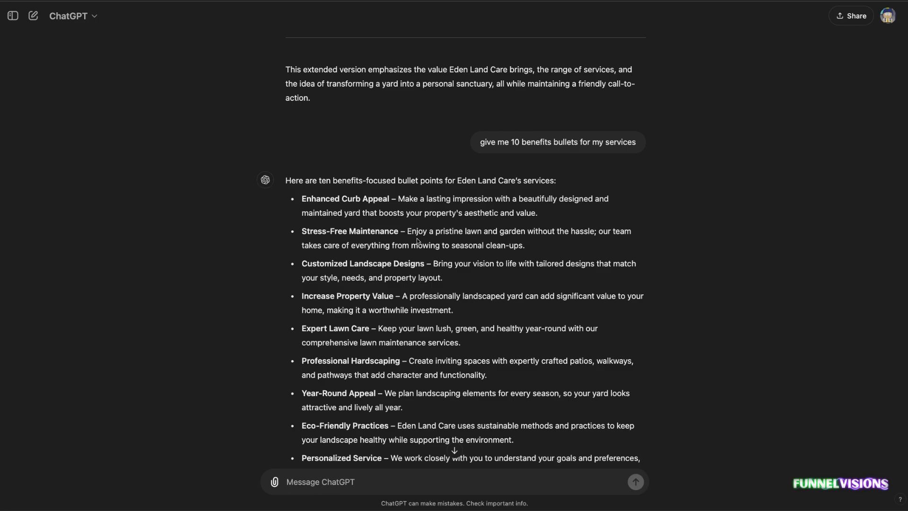
drag(407, 231, 505, 246)
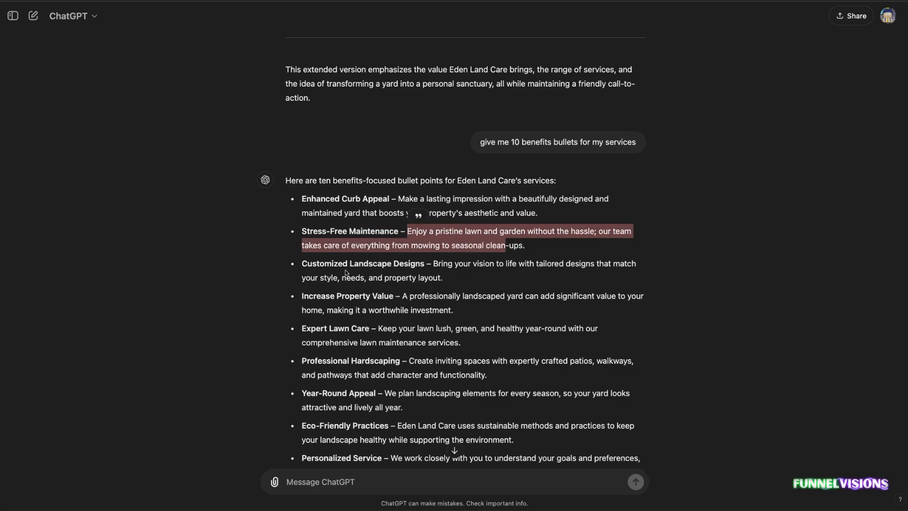
scroll(378, 284, down, 3)
scroll(369, 213, up, 2)
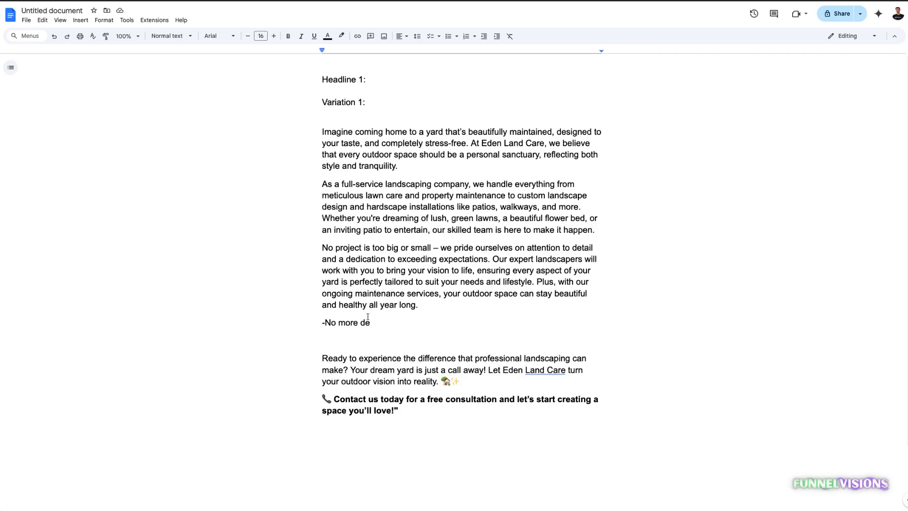
- Replace the unfinished "-No more" line in Google Docs with a blank line and a fresh dash
drag(371, 323, 282, 321)
key(BackSpace)
key(Return)
text(-)
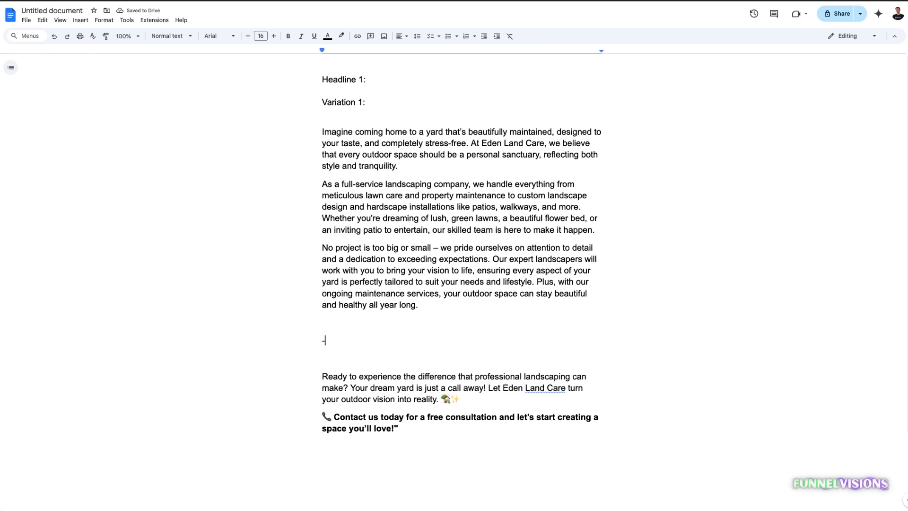
- Copy the Enhanced Curb Appeal bullet with its description from ChatGPT and paste it after the dash in the document
key(ctrl+Tab)
scroll(388, 249, down, 2)
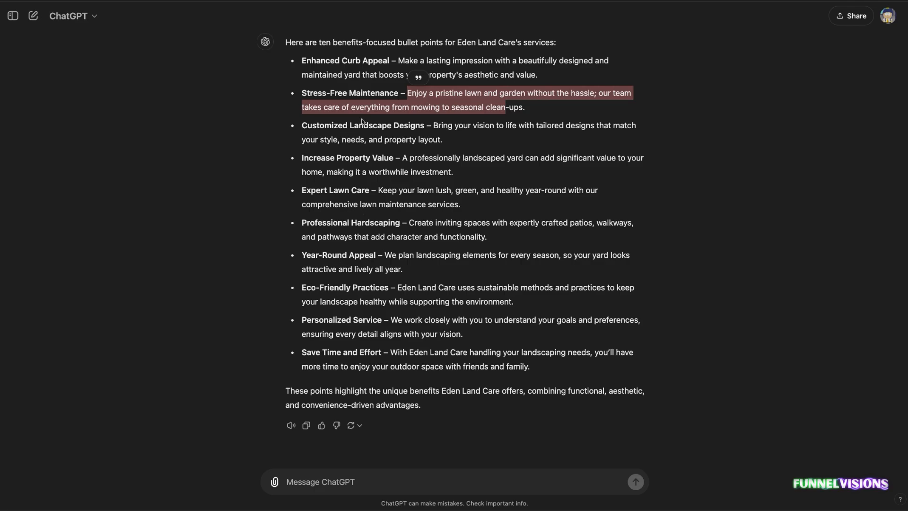
scroll(361, 121, up, 1)
drag(303, 78, 526, 97)
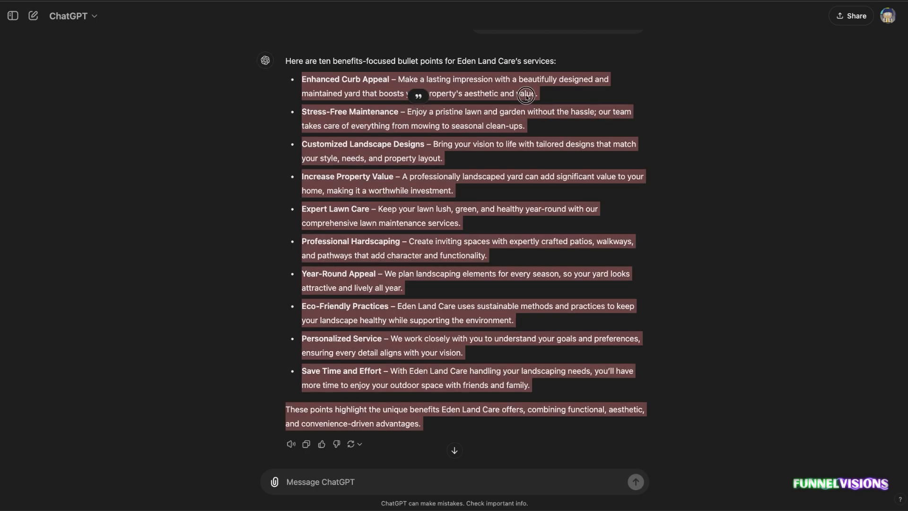
click(548, 95)
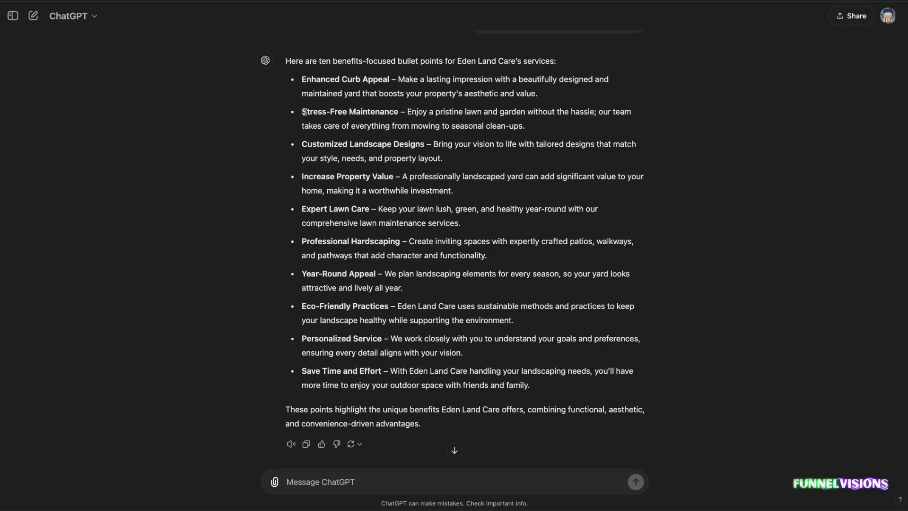
drag(303, 112, 527, 126)
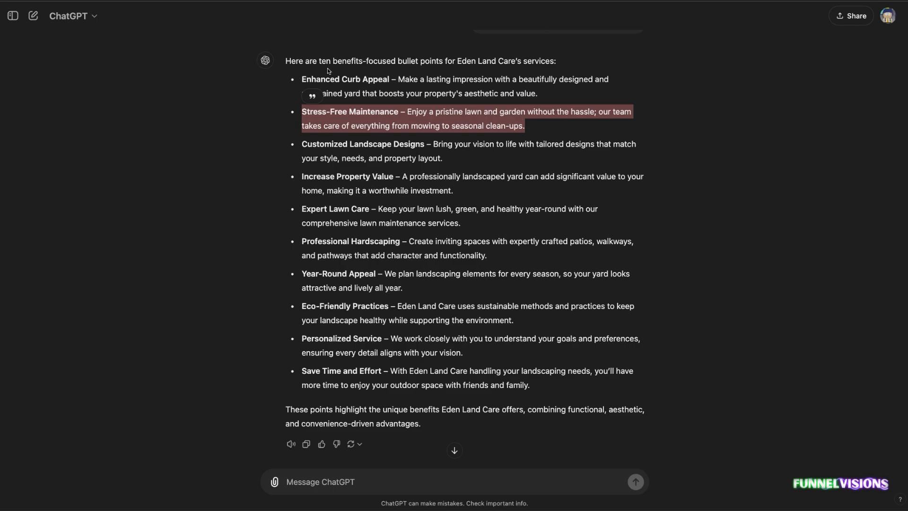
drag(302, 79, 543, 95)
key(super+c)
key(super+Tab)
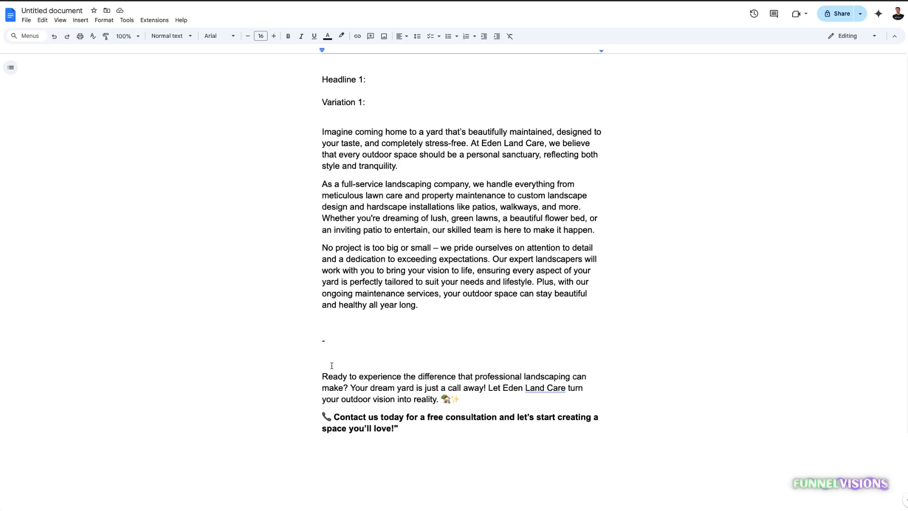
key(super+v)
- Copy the Increase Property Value bullet from ChatGPT and add it as a second dashed item, separated by a blank line
key(super+Tab)
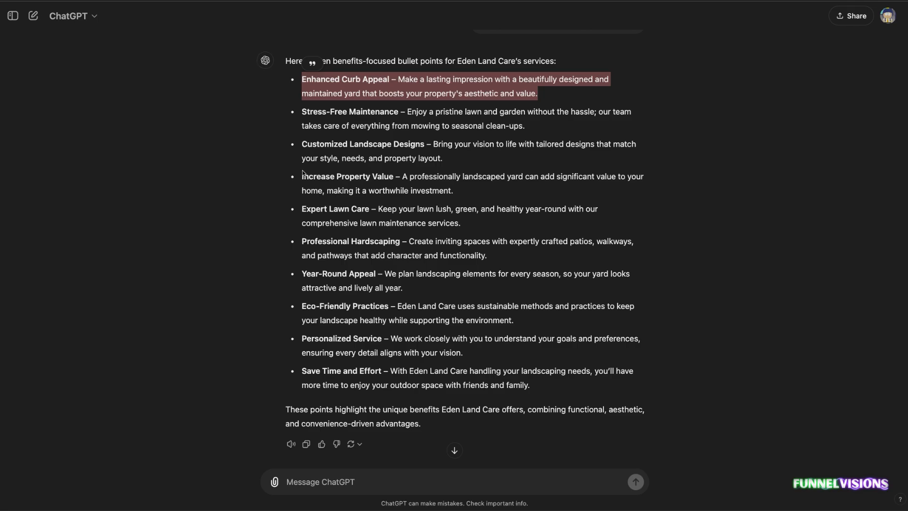
drag(302, 176, 453, 190)
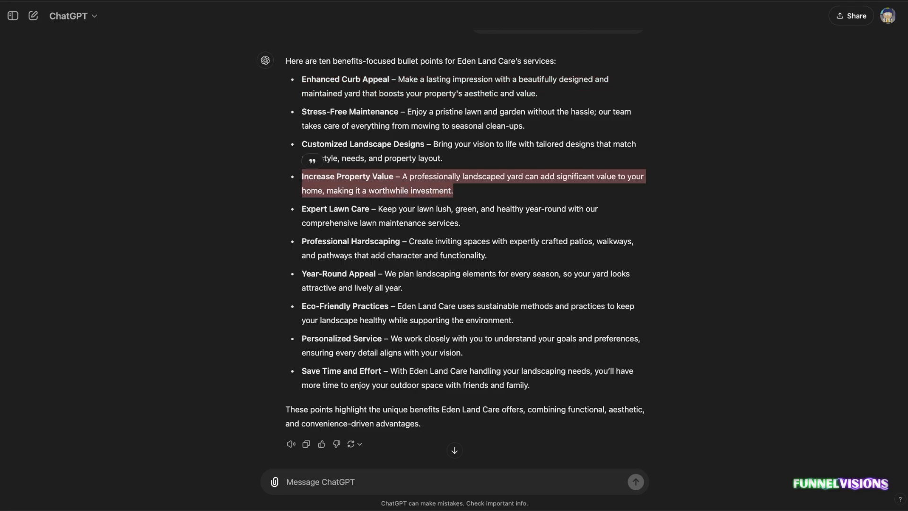
key(super+Tab)
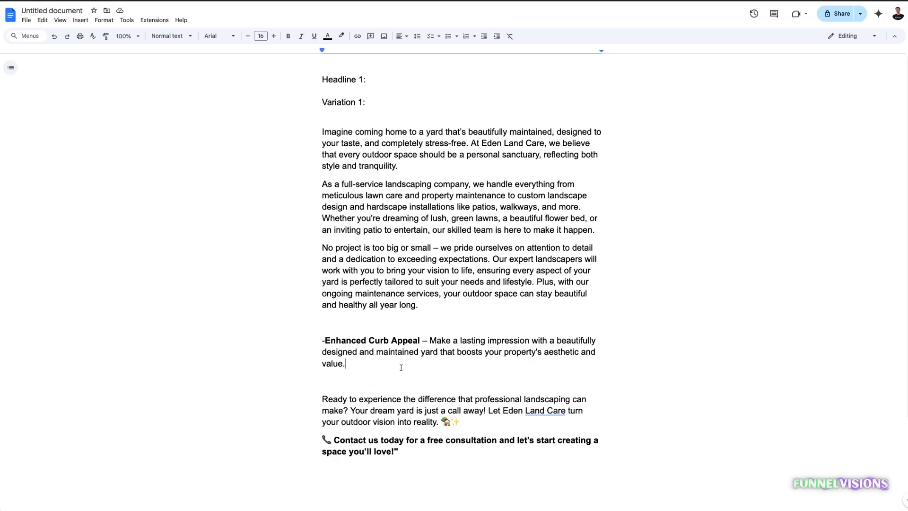
key(Return)
key(Return)
text(-)
key(super+v)
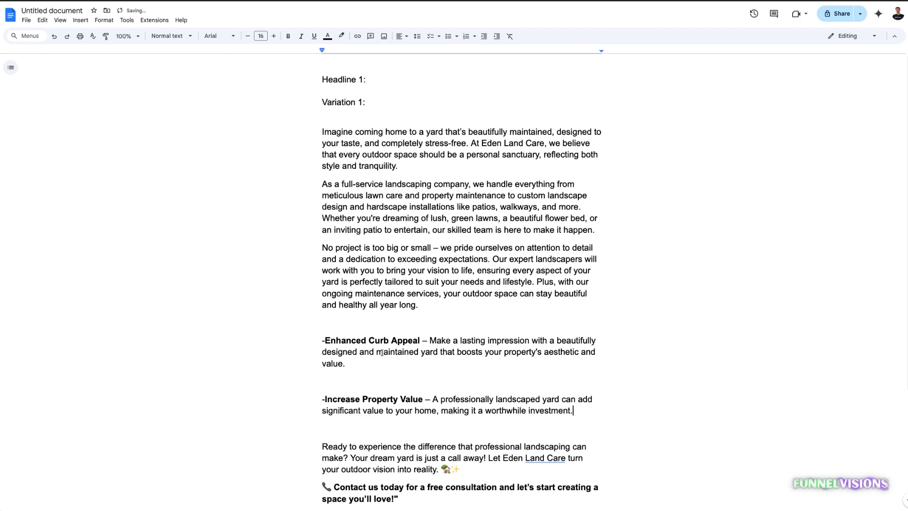
- Copy the Personalized Service bullet from ChatGPT, paste it below Increase Property Value and put a dash in front of it
key(super+Tab)
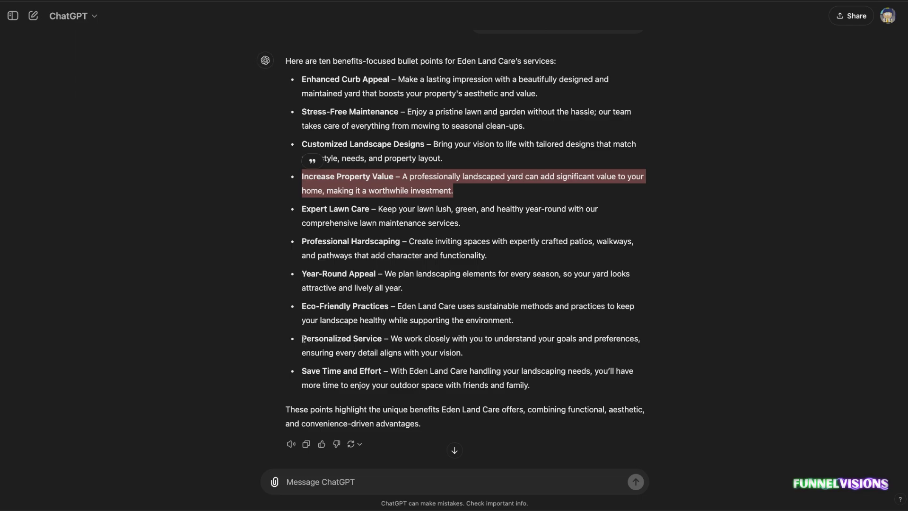
drag(303, 339, 473, 355)
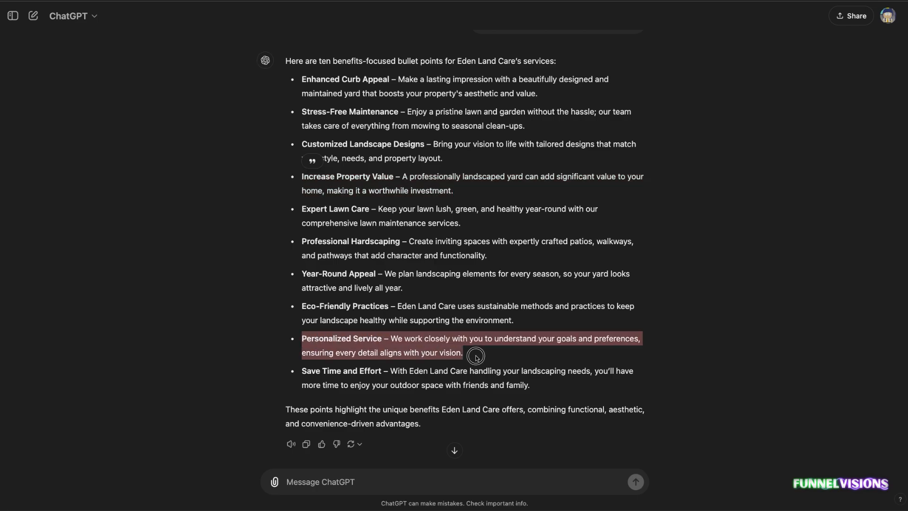
key(ctrl+Tab)
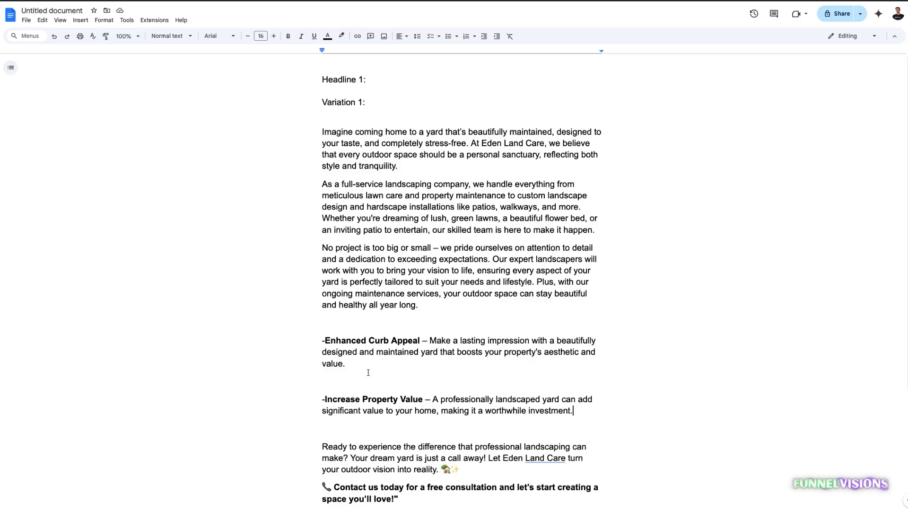
scroll(452, 415, down, 1)
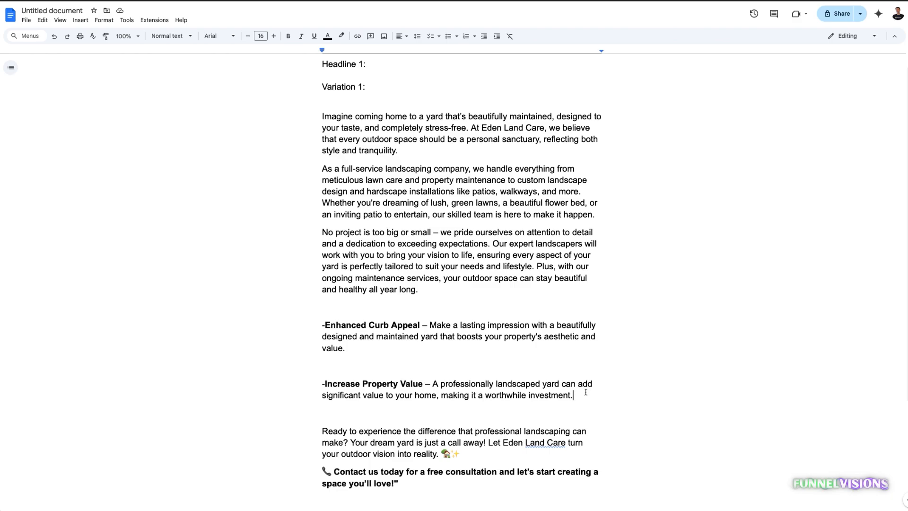
key(ctrl+v)
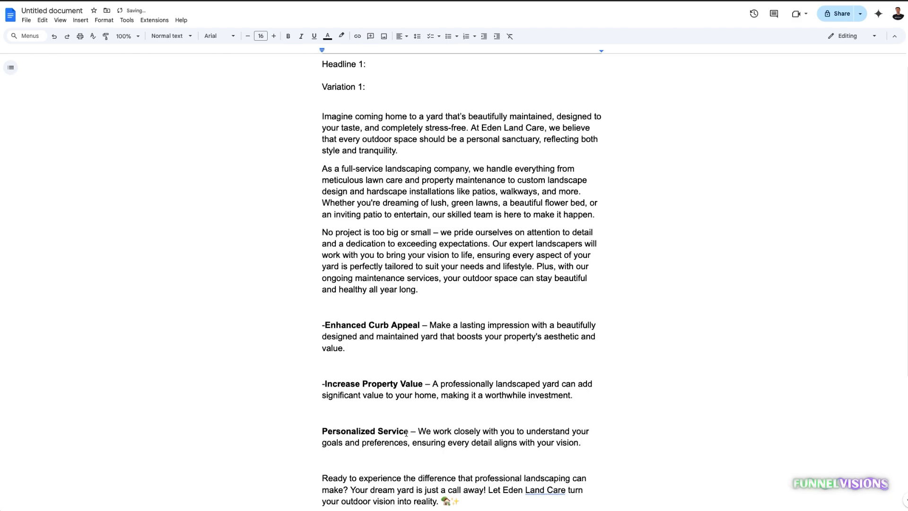
click(323, 431)
text(-)
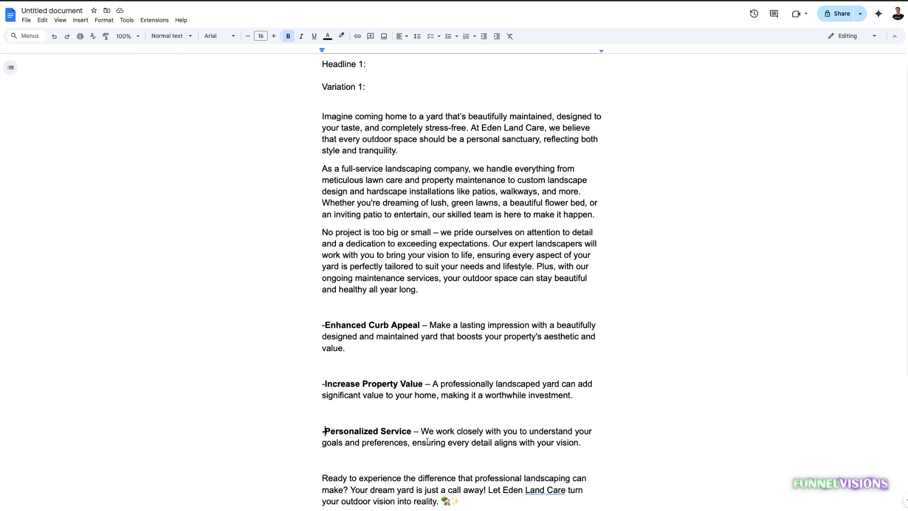
- Review the Variation 1 ad, focusing on the services paragraph, the "No project is too big or small" paragraph and the benefit bullets
click(261, 1)
scroll(427, 344, down, 1)
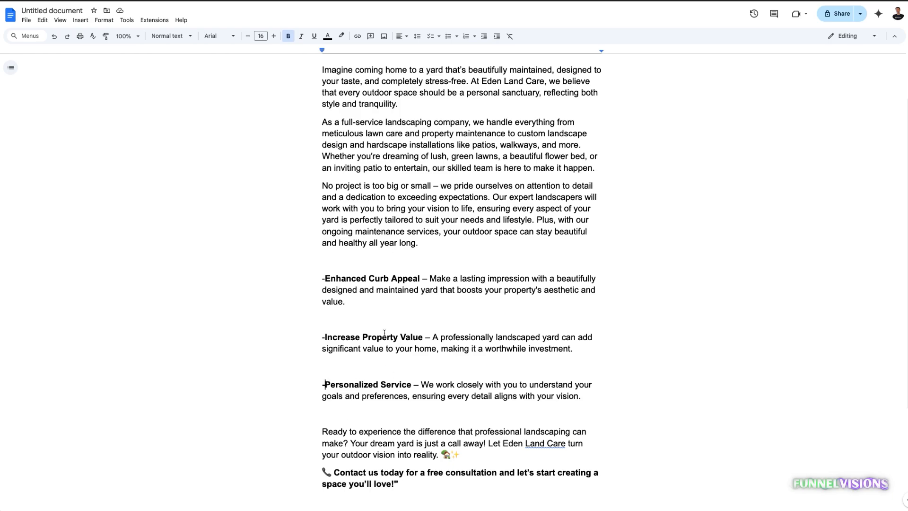
scroll(469, 393, down, 1)
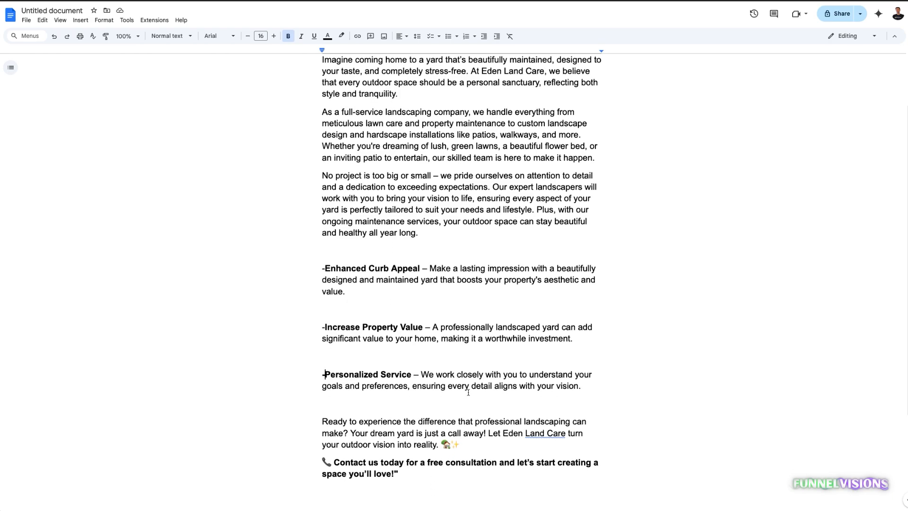
scroll(388, 327, up, 3)
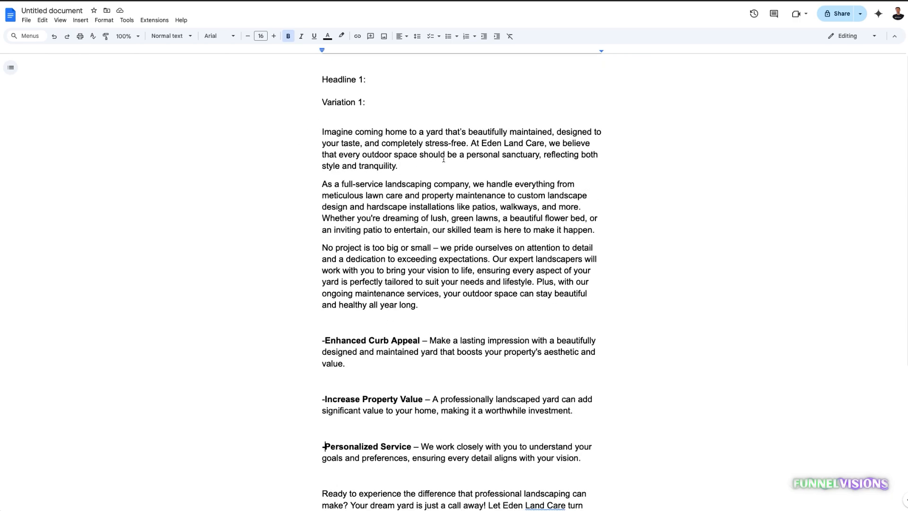
drag(322, 184, 585, 207)
click(584, 206)
drag(446, 207, 581, 207)
drag(343, 206, 477, 207)
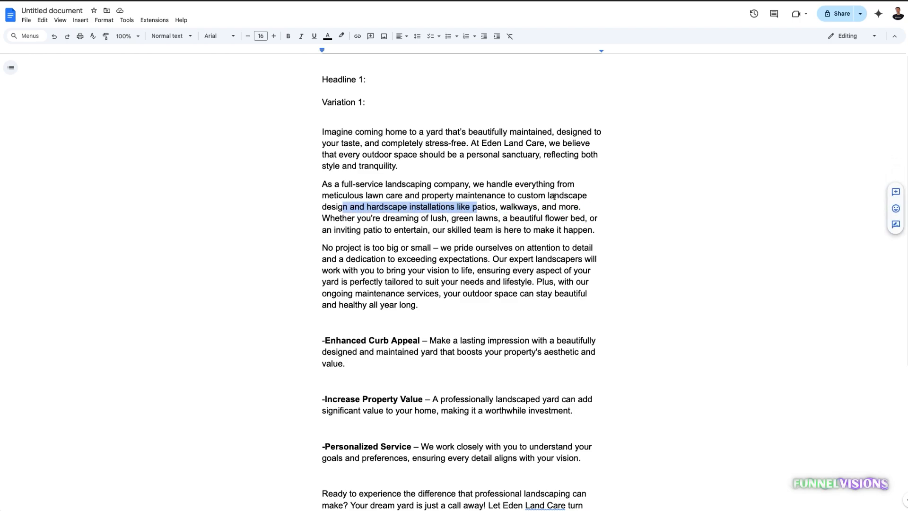
mouse_move(549, 196)
mouse_down()
mouse_move(349, 208)
mouse_move(552, 205)
mouse_up()
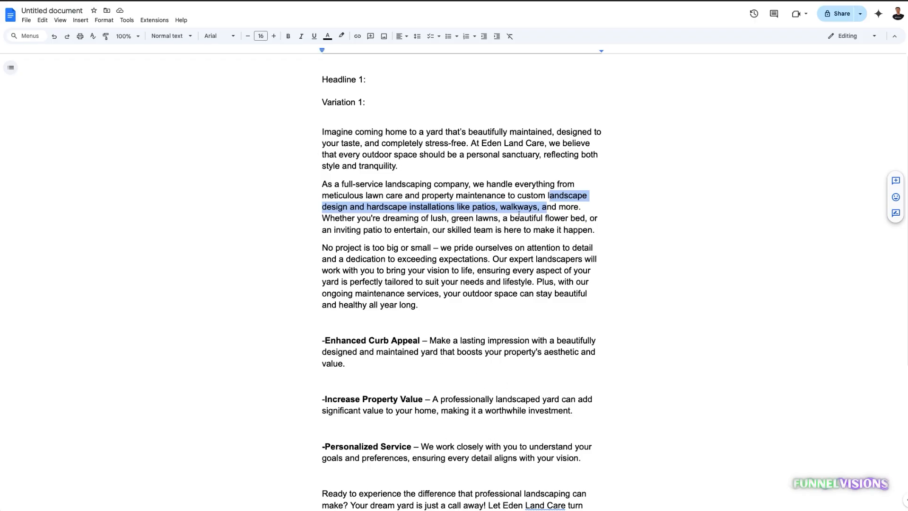
drag(323, 248, 586, 292)
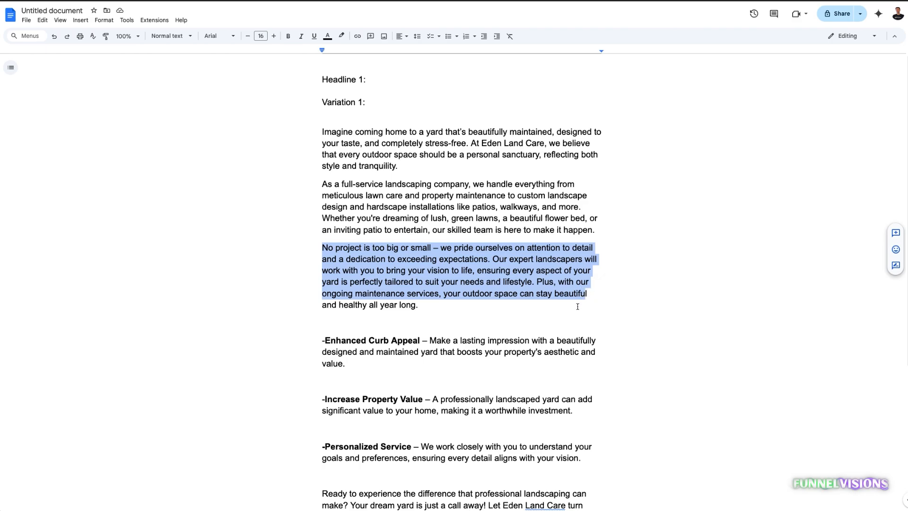
scroll(530, 310, down, 2)
click(325, 295)
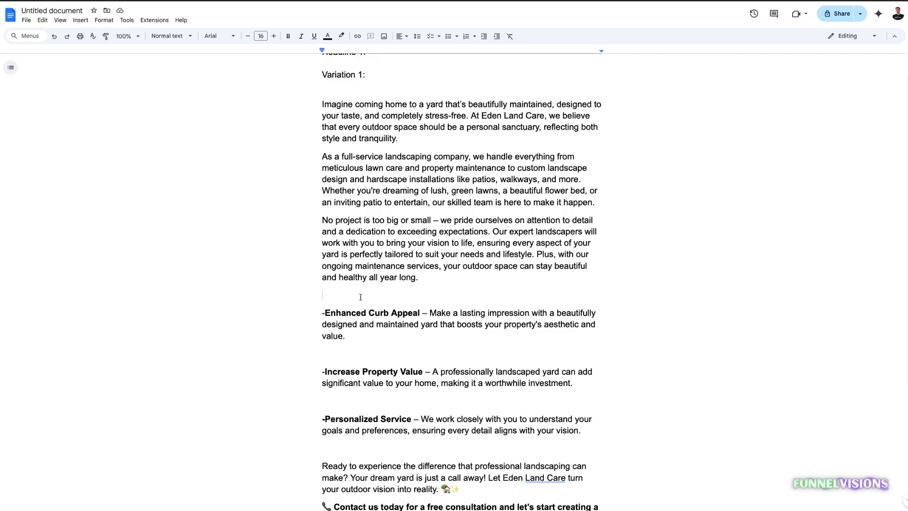
scroll(363, 302, down, 1)
scroll(369, 331, down, 2)
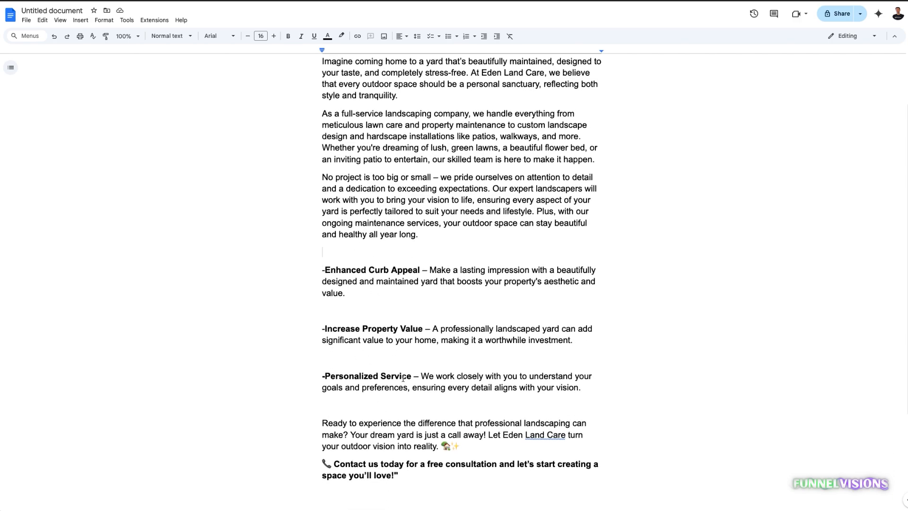
scroll(403, 378, down, 5)
- Delete the sparkles emoji after "vision into reality.", add a blank line below it, and remove the phone emoji before "Contact us today"
drag(322, 323, 473, 345)
click(467, 345)
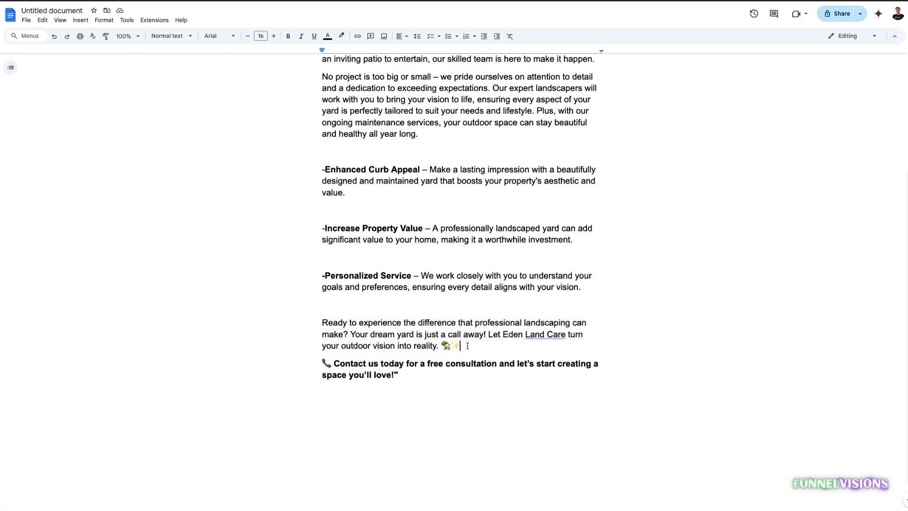
key(BackSpace)
key(Return)
key(Delete)
key(Delete)
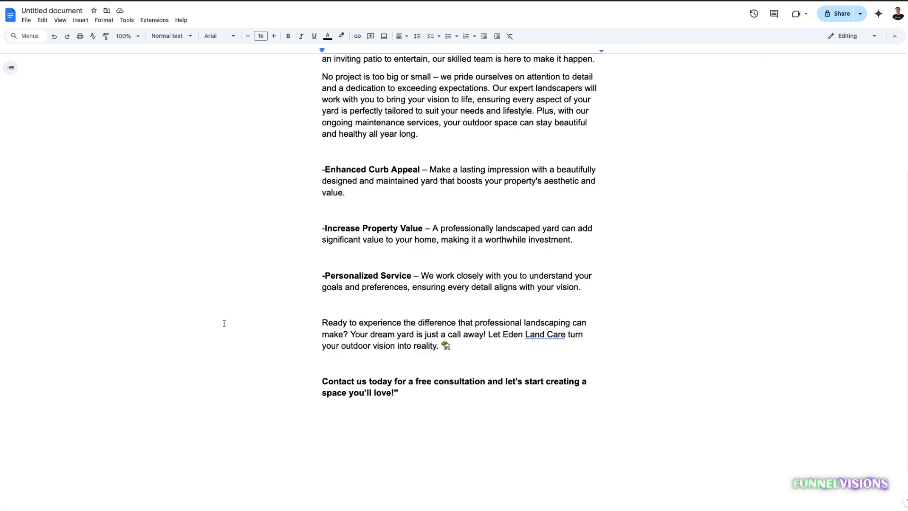
drag(323, 383, 446, 396)
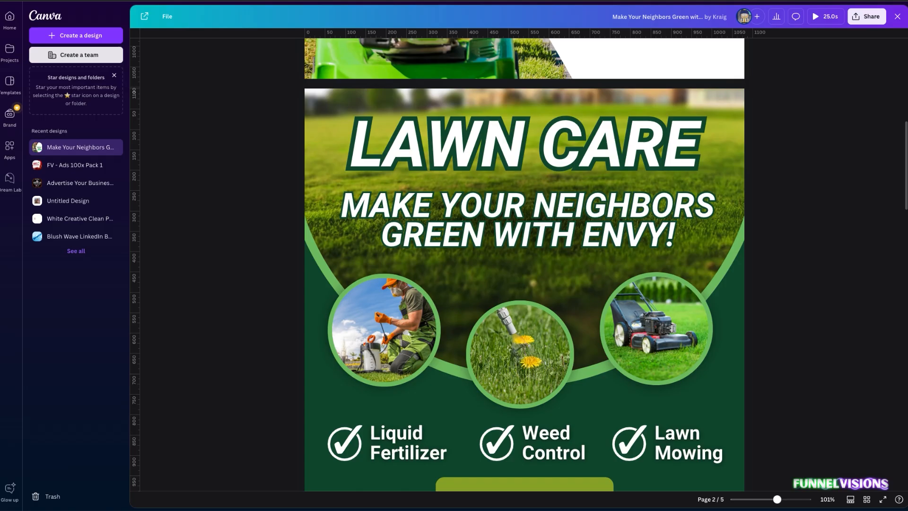
- Look through the lawn care, gutter cleaning and BOGO restaurant ad designs in Canva, opening the design in the editor at page 5
scroll(546, 333, down, 15)
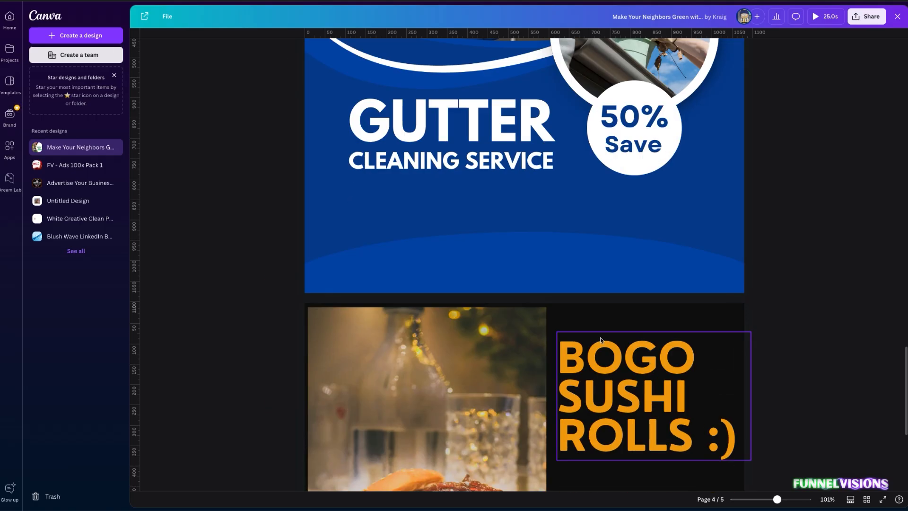
scroll(500, 328, up, 1)
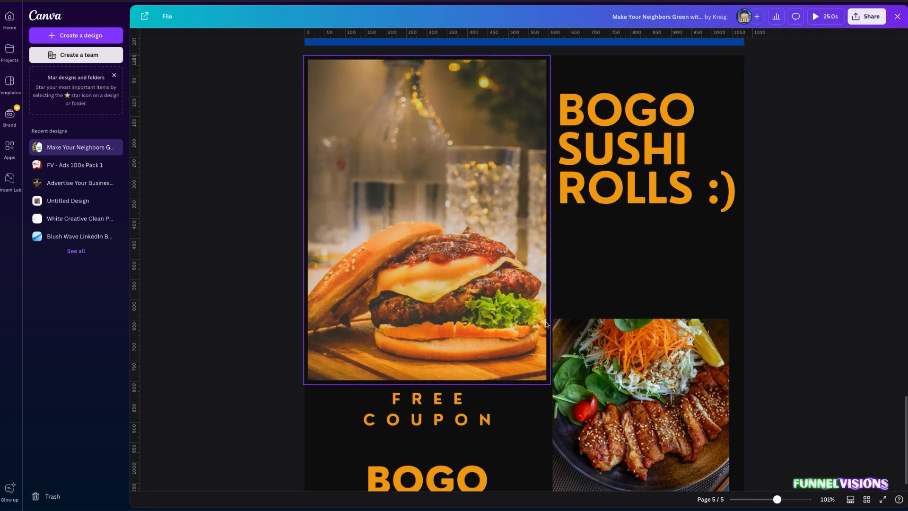
scroll(497, 454, down, 1)
click(463, 427)
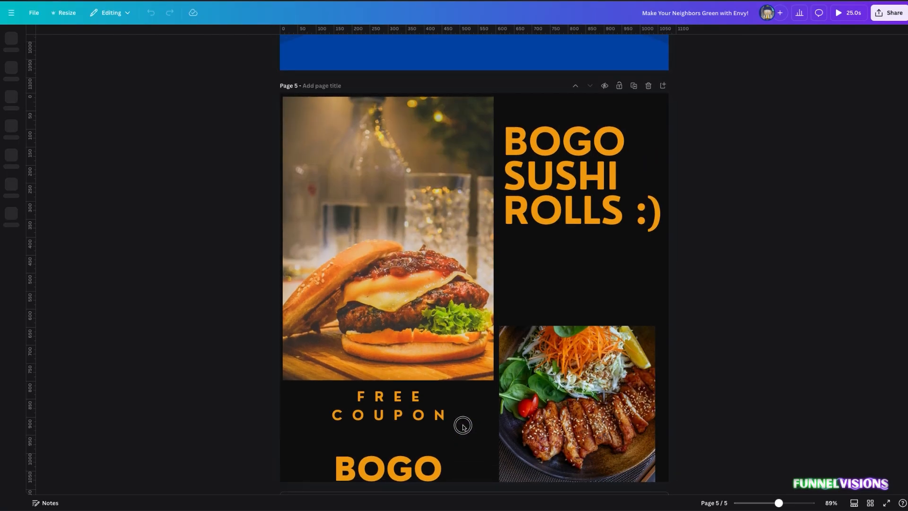
scroll(425, 448, down, 1)
drag(407, 446, 408, 429)
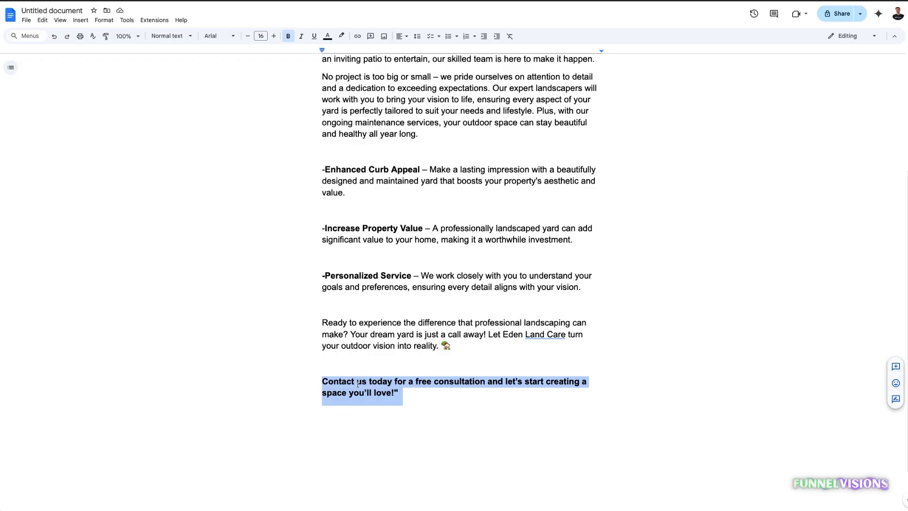
- Switch to Google Docs and examine the closing "Contact us today for a free consultation" line against the rest of the Variation 1 ad
click(357, 384)
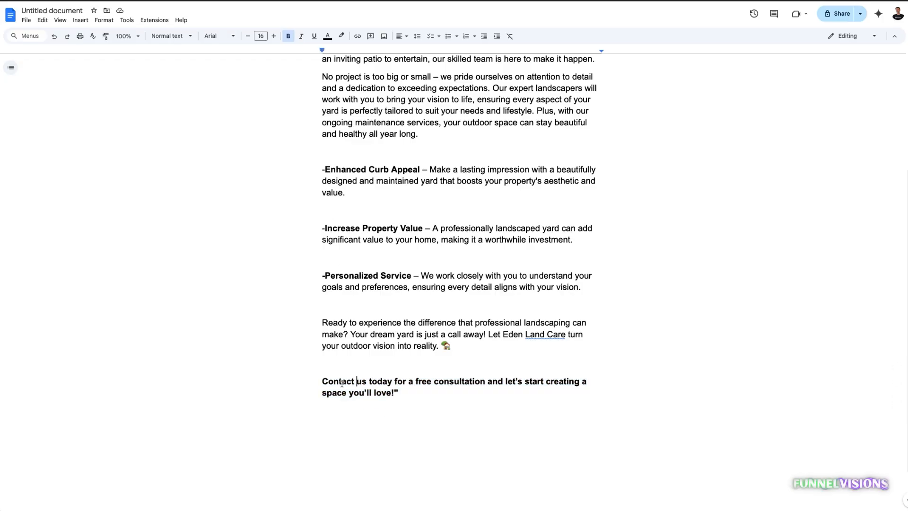
drag(333, 382, 402, 398)
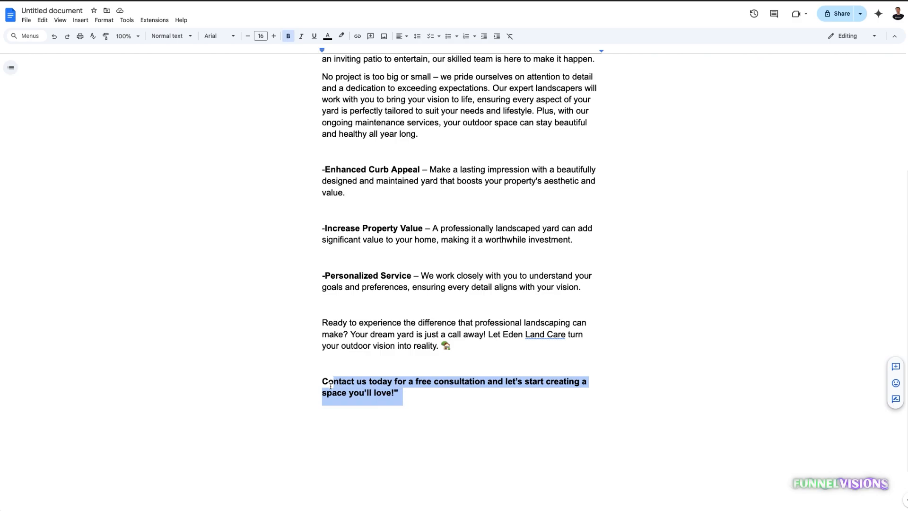
click(389, 392)
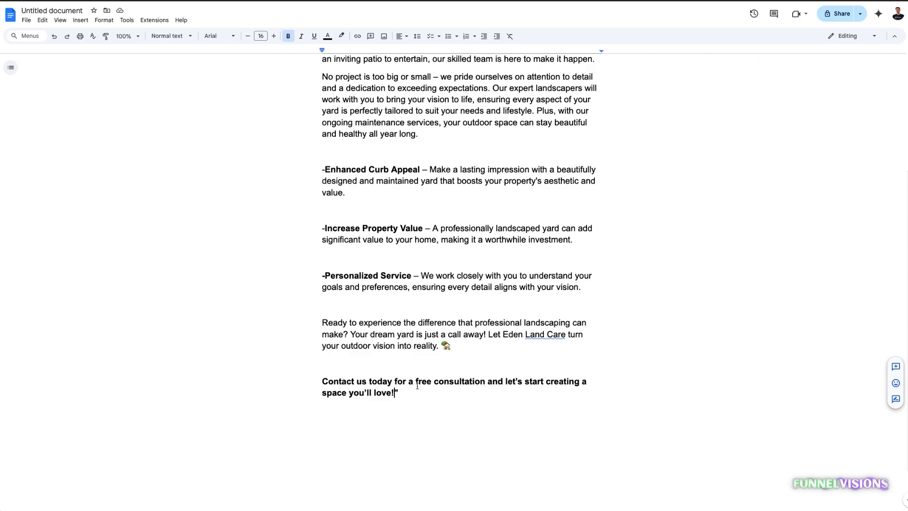
drag(417, 392, 320, 381)
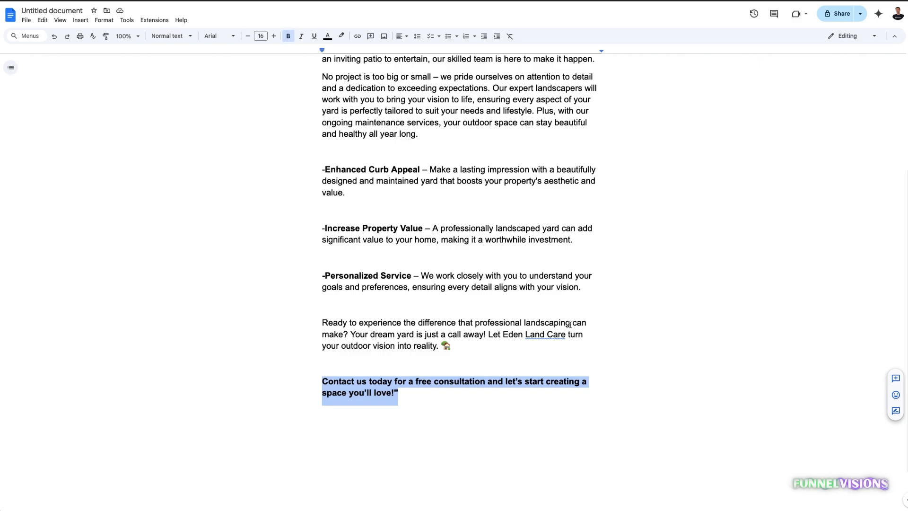
click(376, 385)
scroll(539, 264, up, 4)
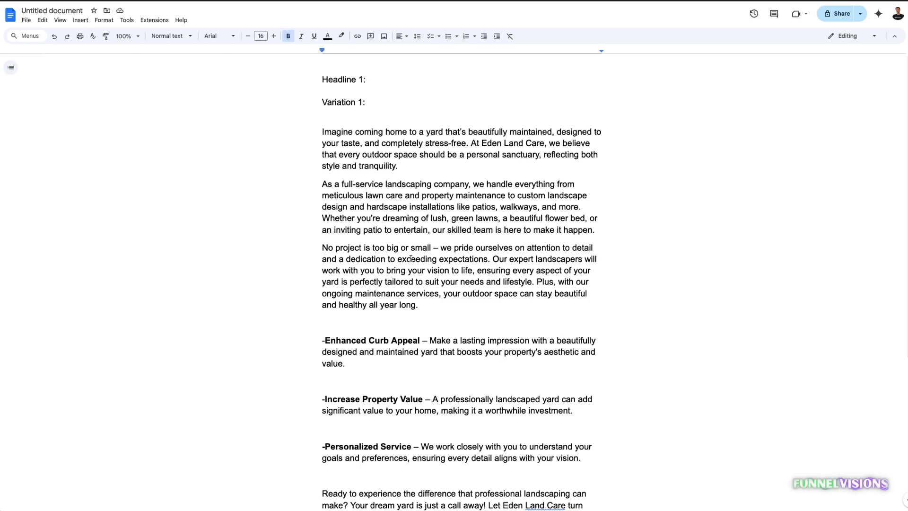
scroll(425, 290, down, 4)
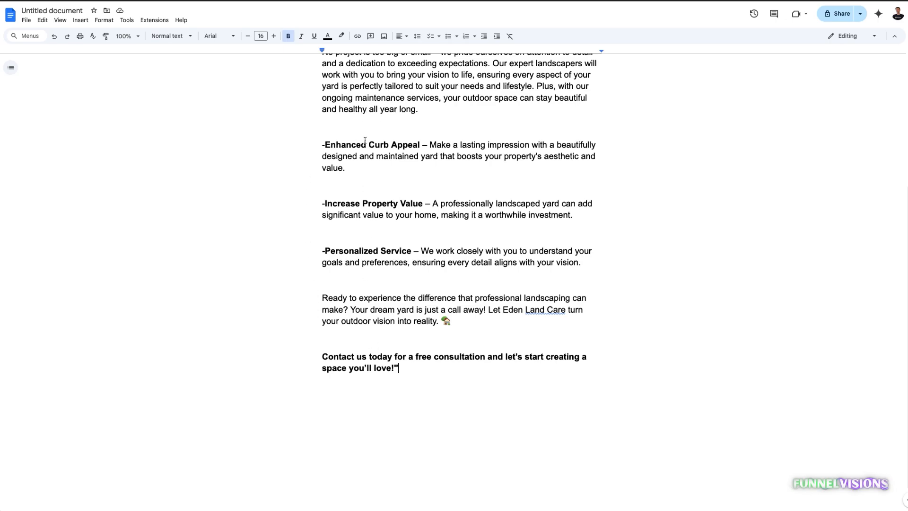
scroll(416, 137, up, 2)
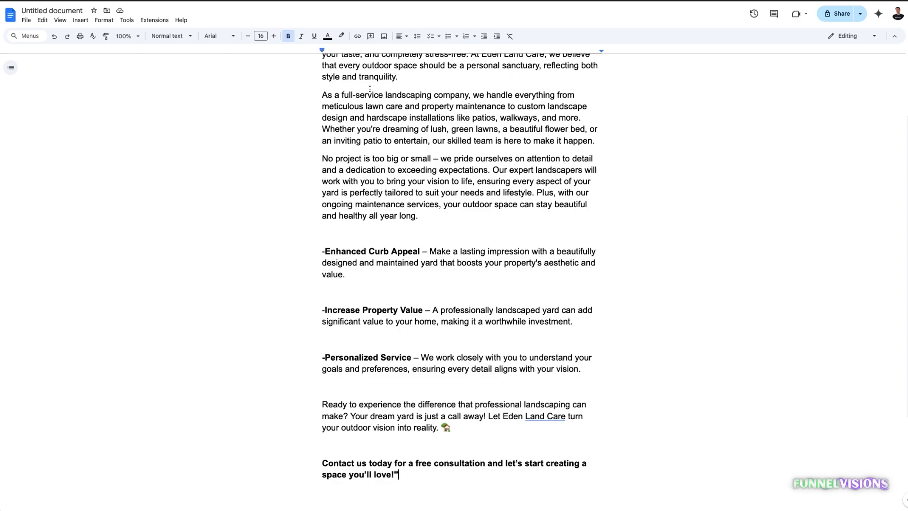
- Reread the two service paragraphs and examine the "free consultation" offer in the closing call to action
drag(342, 95, 623, 218)
scroll(433, 412, down, 1)
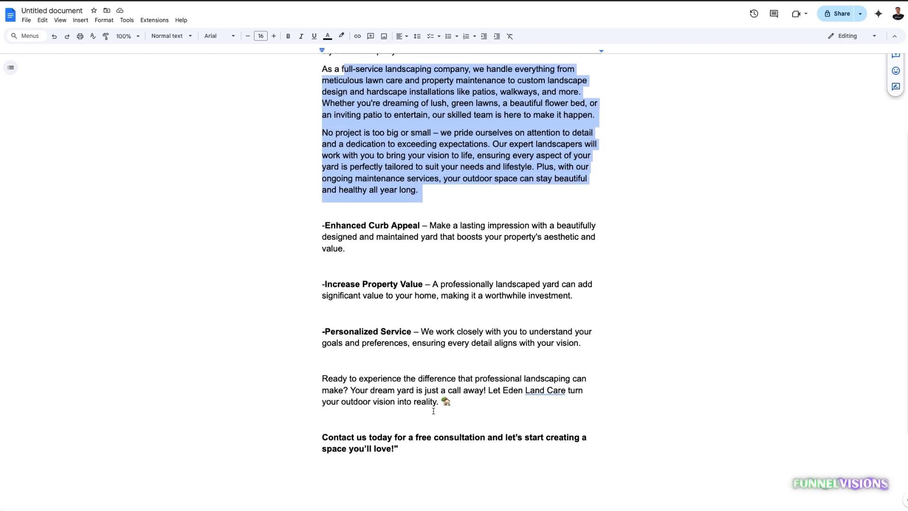
click(406, 446)
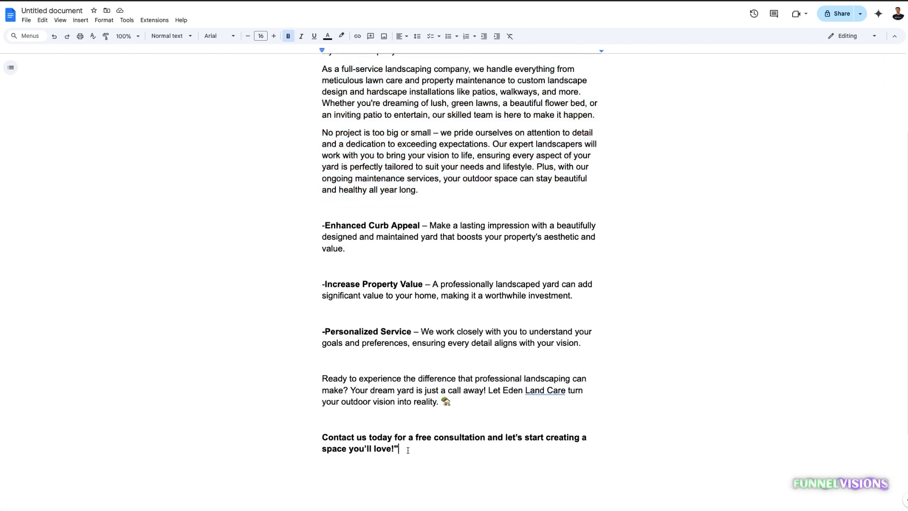
drag(357, 440, 518, 447)
click(402, 450)
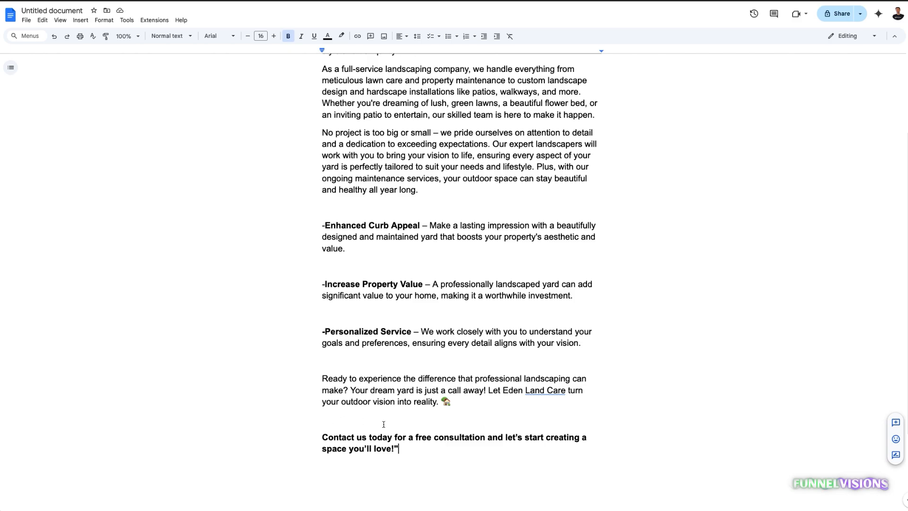
drag(368, 437, 517, 436)
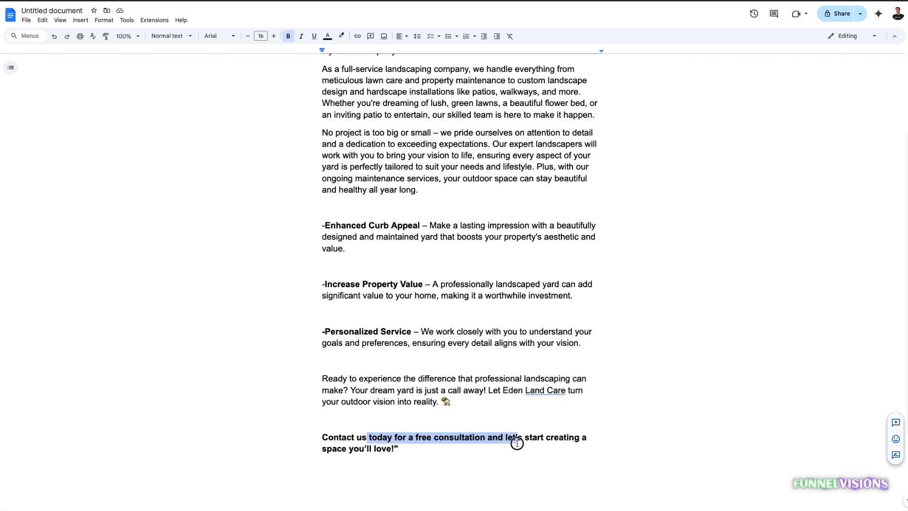
click(416, 436)
drag(416, 436, 487, 436)
scroll(487, 437, down, 2)
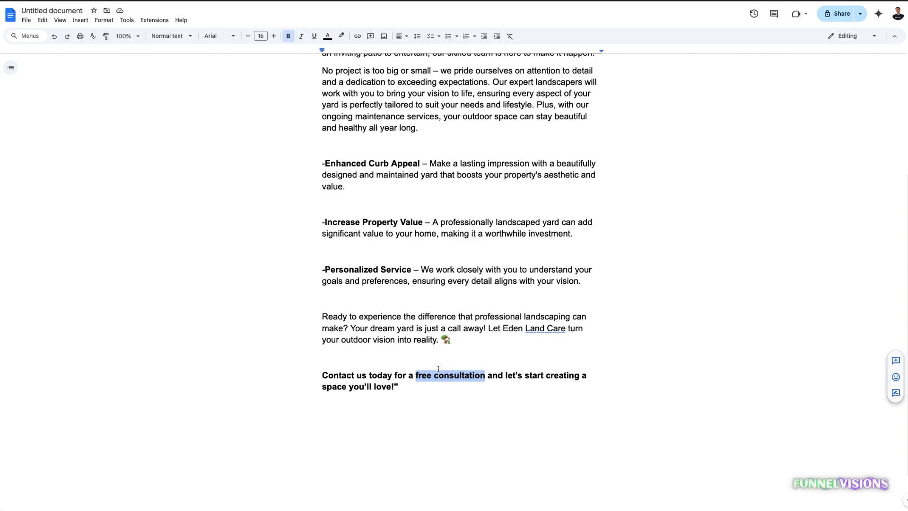
- Delete "free consultation" from the closing call-to-action line
drag(333, 375, 484, 377)
click(404, 386)
key(BackSpace)
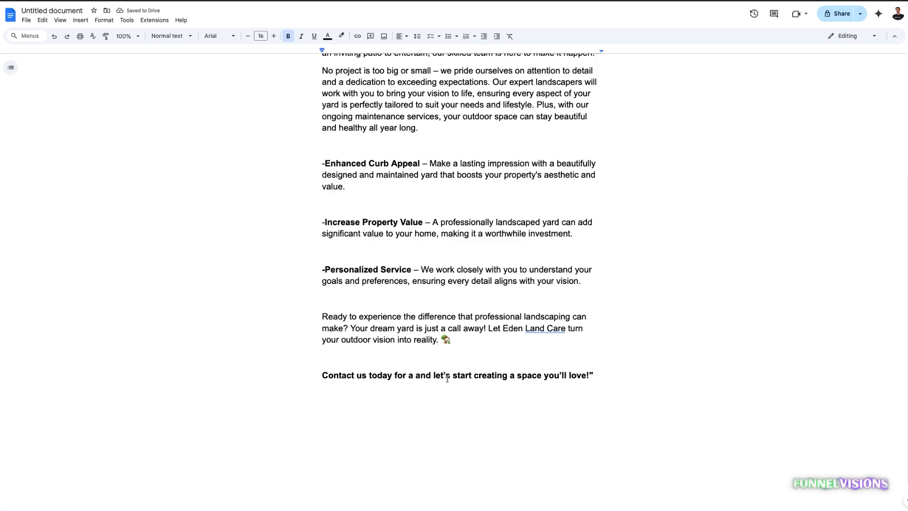
- Replace "Contact us today for a and" in the closing line with "Have as professional visit your home today.." before "let's start creating"
drag(433, 375, 320, 375)
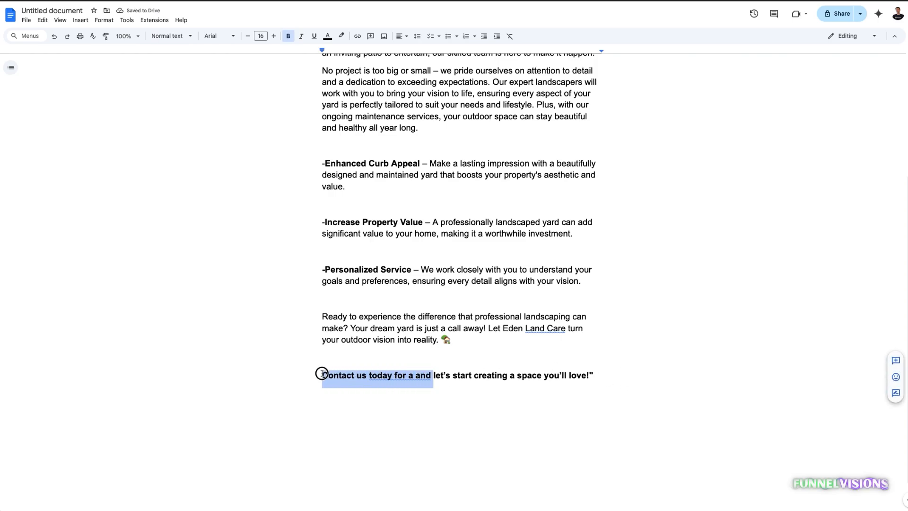
scroll(401, 269, up, 3)
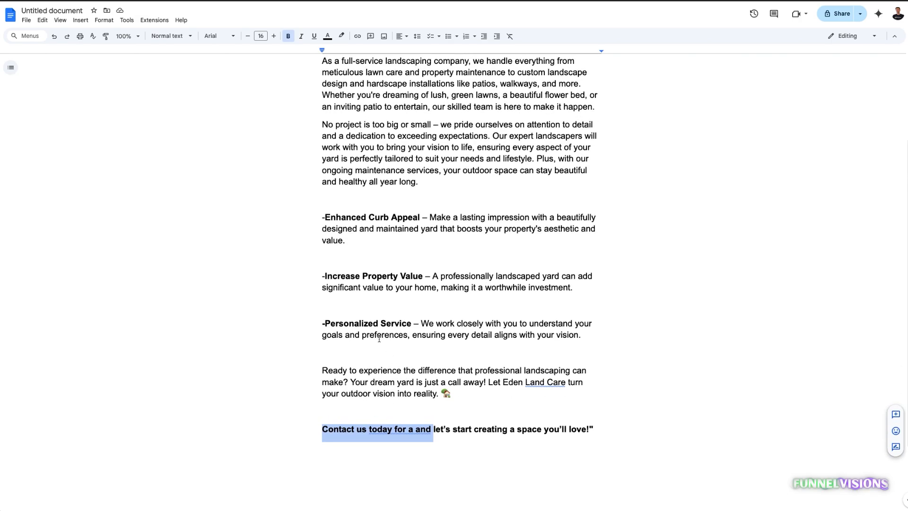
text(HAve)
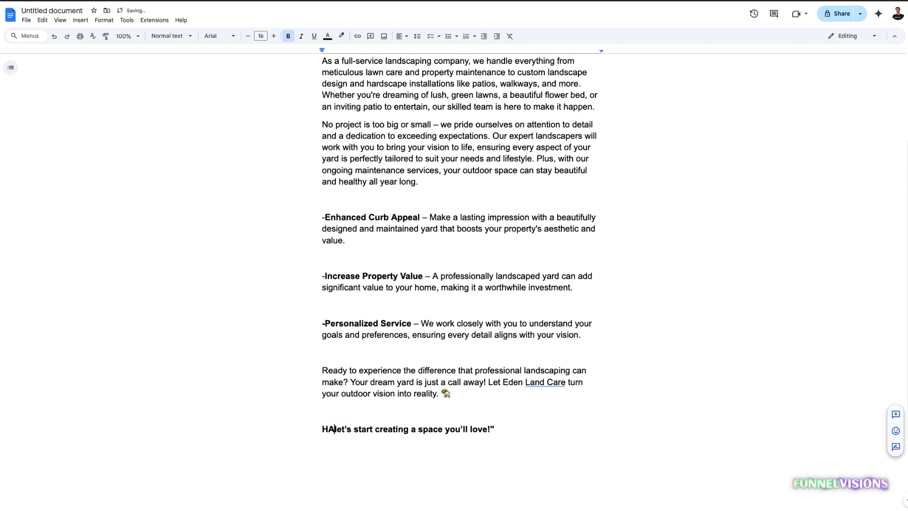
key(BackSpace)
key(BackSpace)
key(BackSpace)
key(BackSpace)
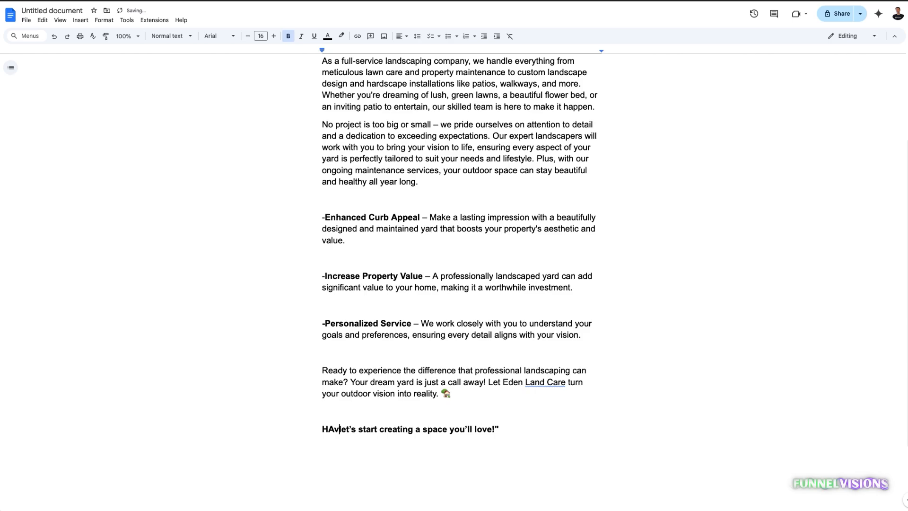
text(ave)
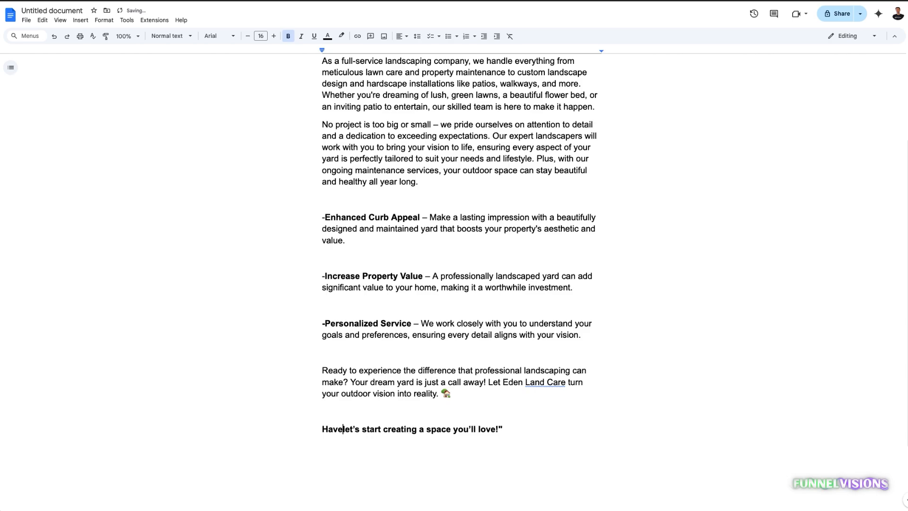
text( as p)
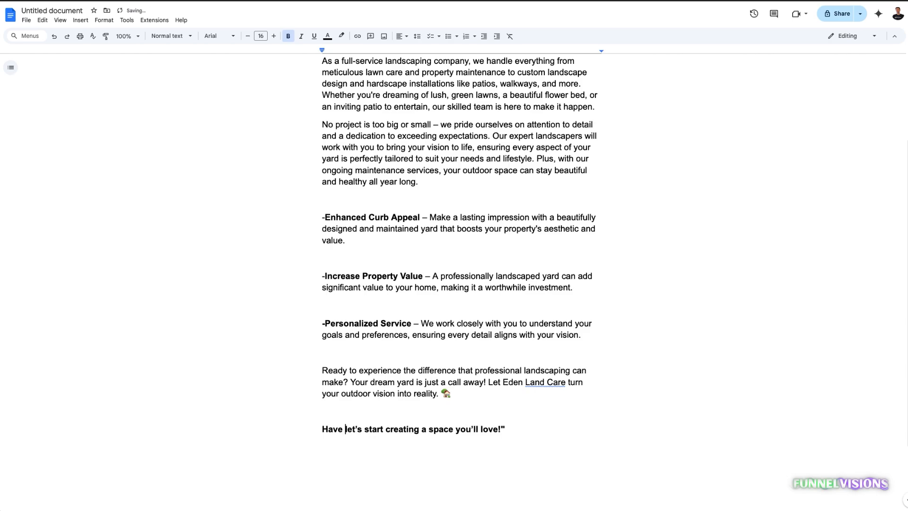
text(roec)
key(BackSpace)
key(BackSpace)
key(BackSpace)
text(ofessional )
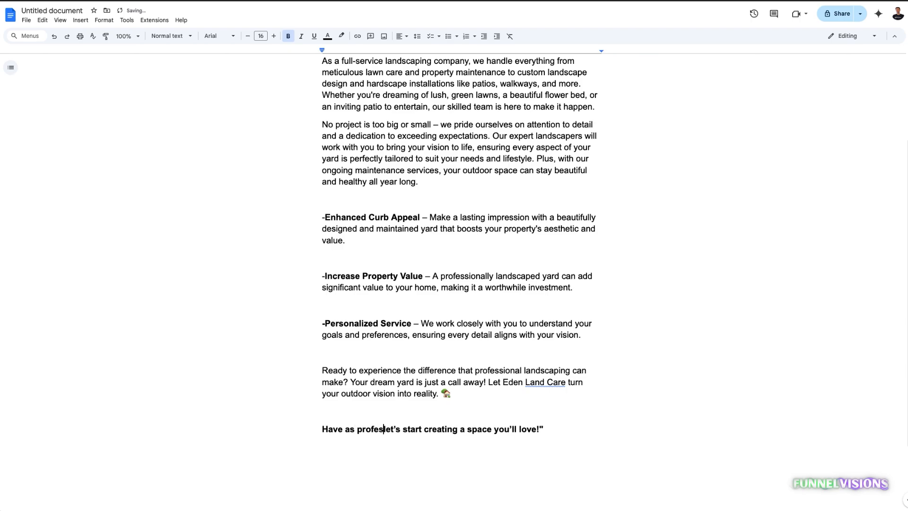
text(visit your ho)
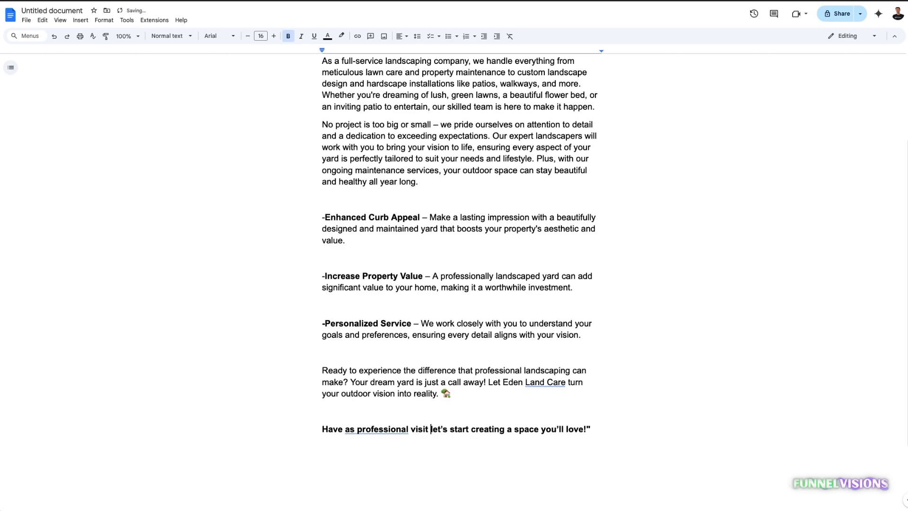
text(me today)
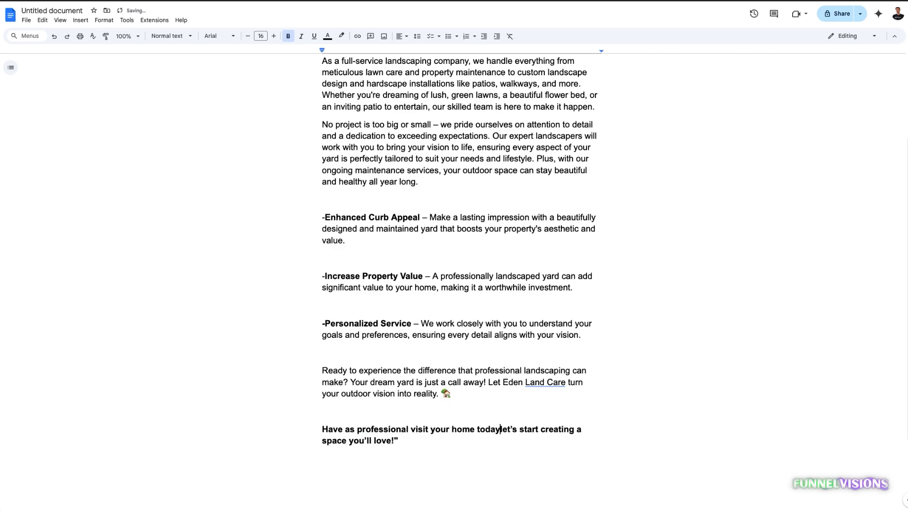
text(..)
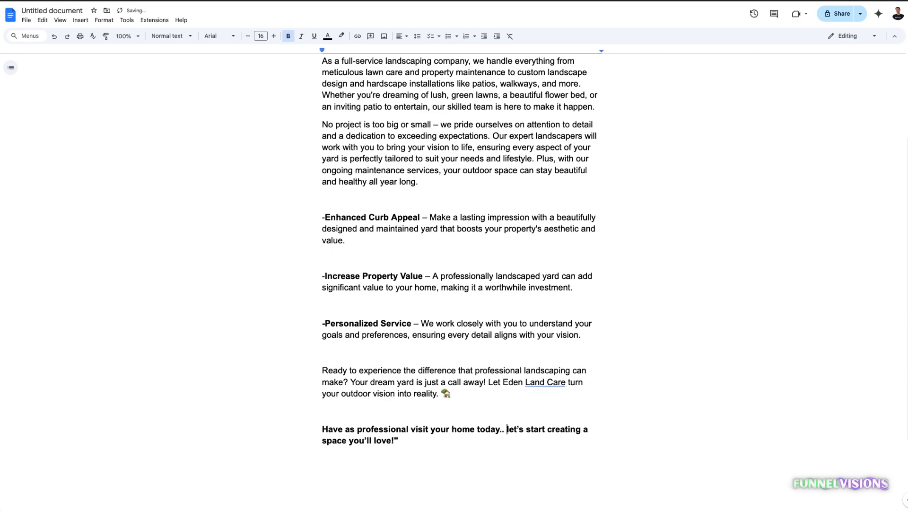
- Correct "as professional" to "a professional" in the closing line using the suggested grammar fix
click(351, 429)
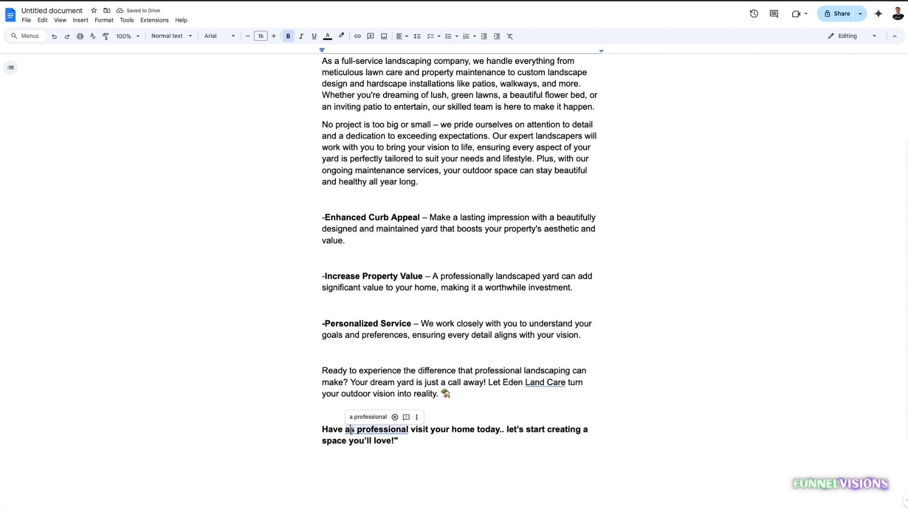
click(368, 416)
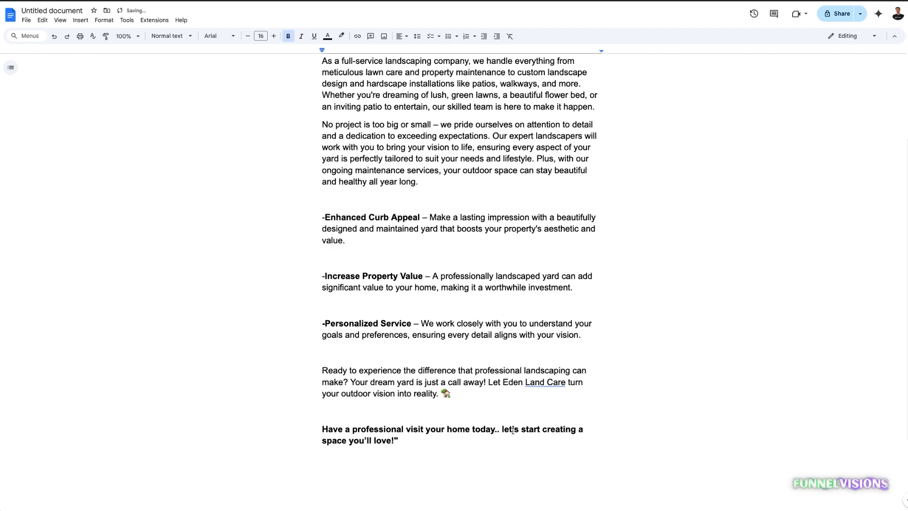
click(403, 440)
- Review the new call to action, look back at the Canva ad designs, and reread the Variation 1 ad from its opening line
scroll(369, 422, down, 1)
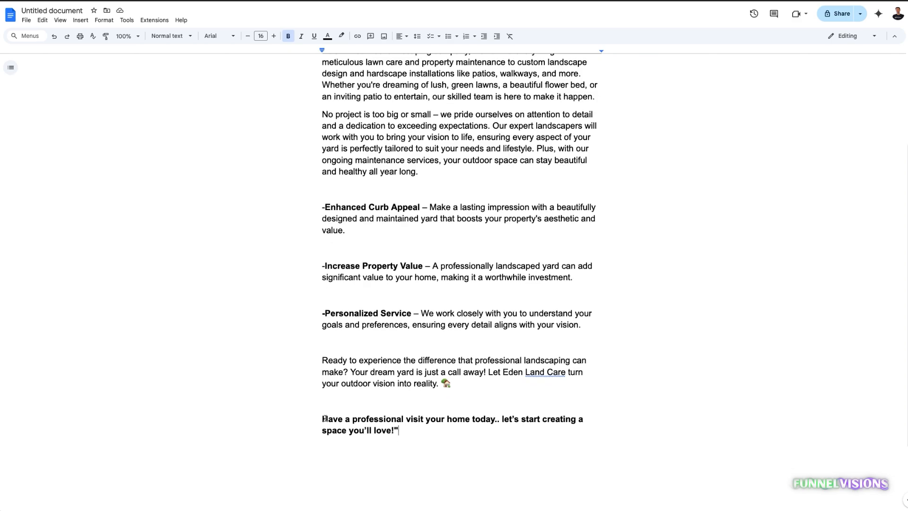
drag(323, 419, 490, 419)
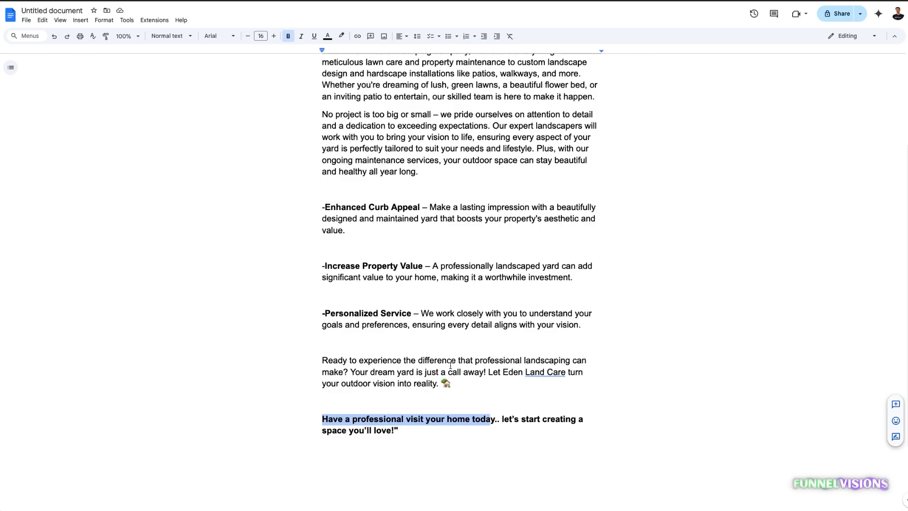
scroll(485, 368, up, 3)
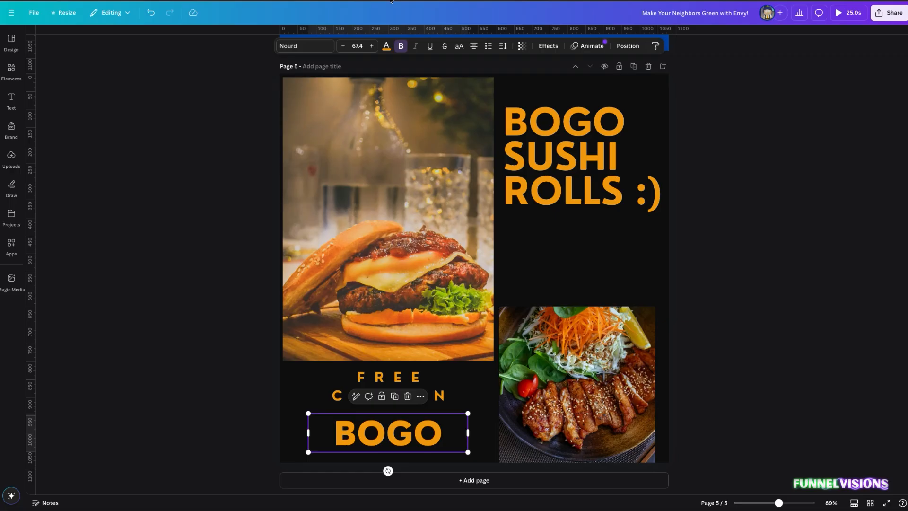
scroll(490, 311, up, 15)
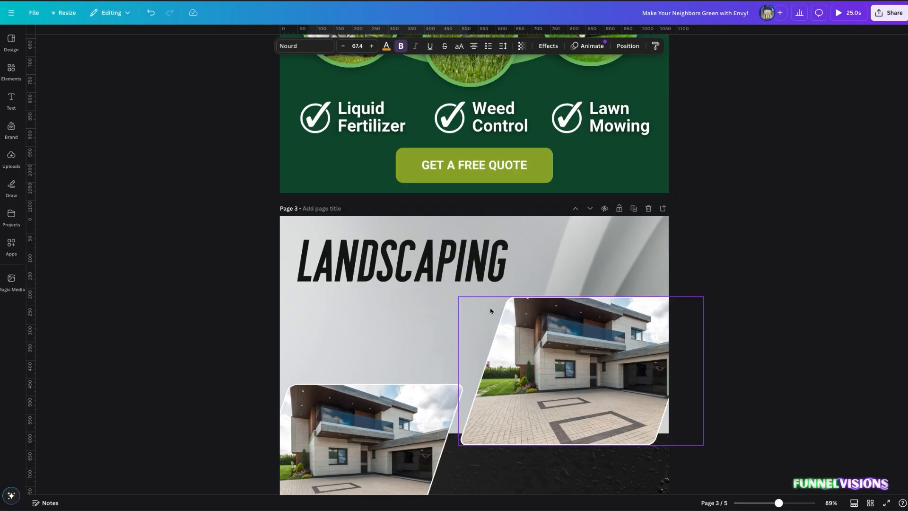
scroll(491, 311, up, 6)
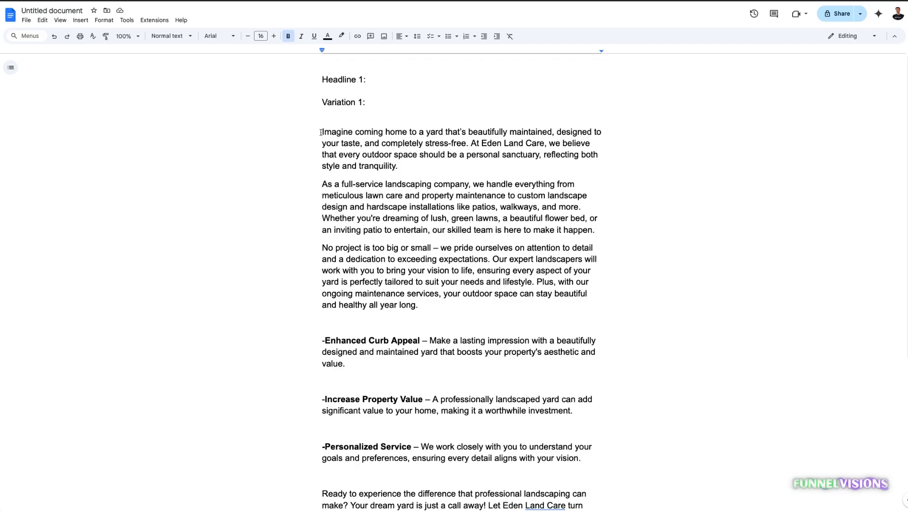
drag(322, 132, 606, 132)
scroll(343, 207, down, 4)
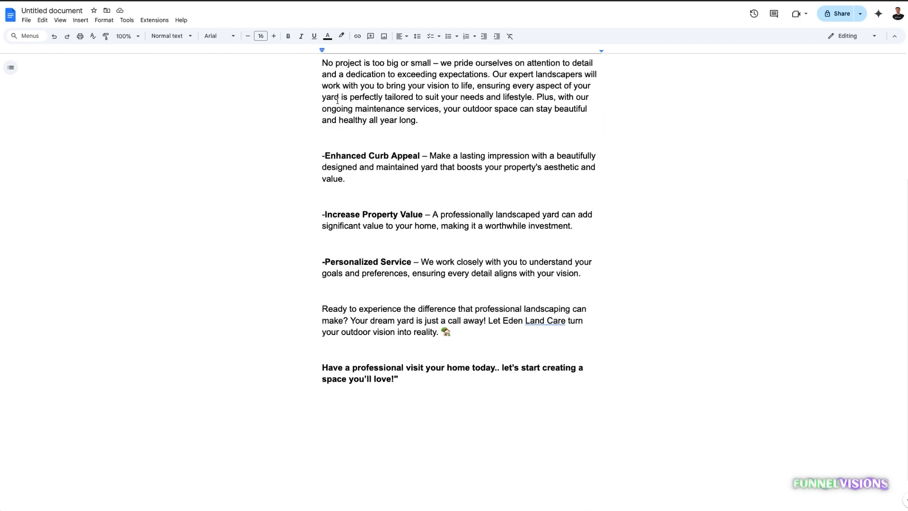
- Review the three benefit bullets and the bold closing call to action of Variation 1
click(335, 157)
drag(335, 157, 491, 310)
scroll(358, 383, down, 1)
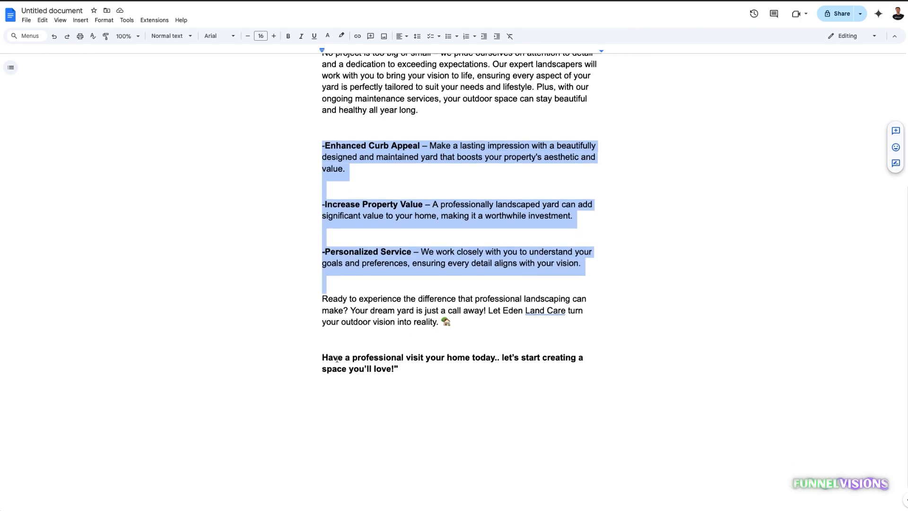
drag(338, 360, 466, 373)
click(466, 373)
drag(322, 358, 464, 377)
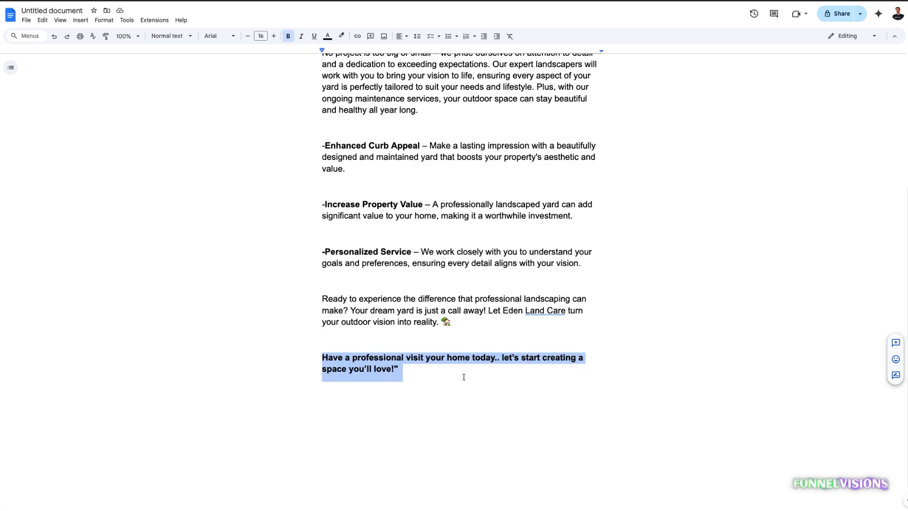
click(464, 376)
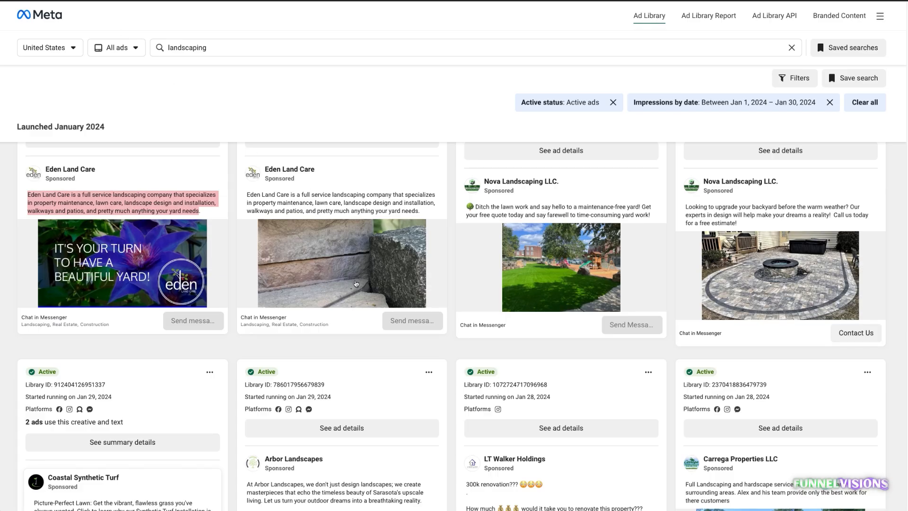
- Switch to the Meta Ad Library and examine the call-to-action wording in the landscaping ads, including Arbor Landscapes and Nicosia Backyard Design
scroll(68, 24, down, 3)
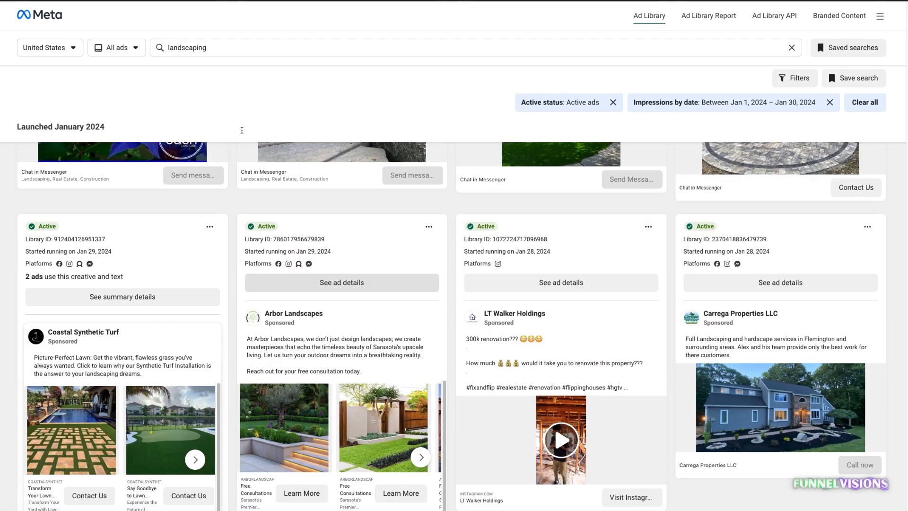
scroll(587, 324, down, 3)
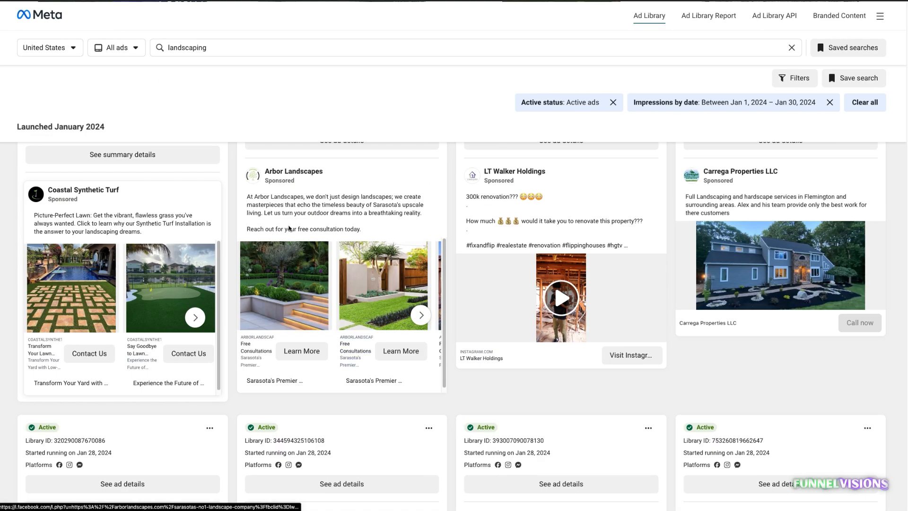
drag(358, 229, 205, 234)
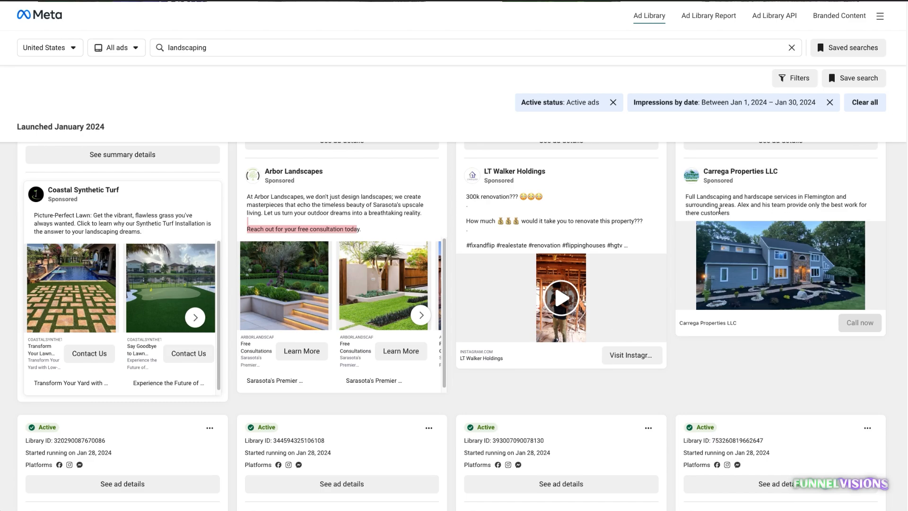
scroll(722, 206, down, 3)
scroll(82, 400, down, 8)
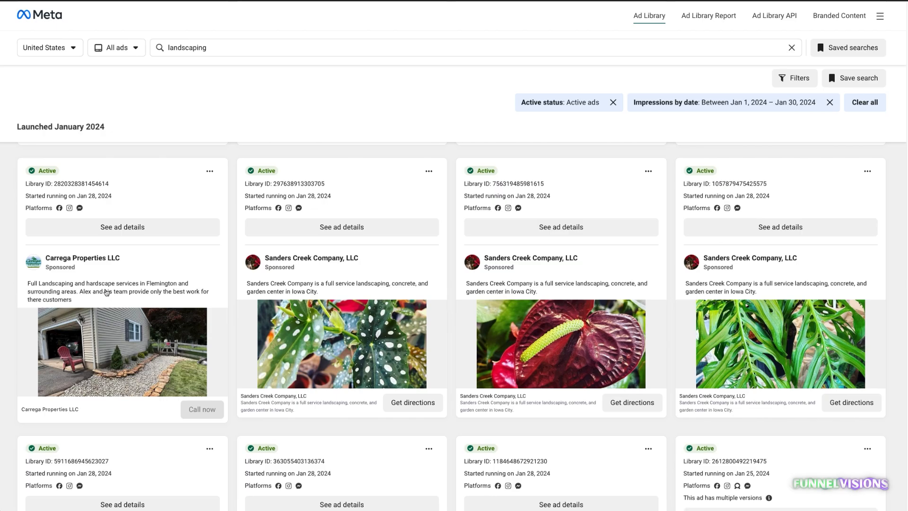
scroll(479, 312, down, 8)
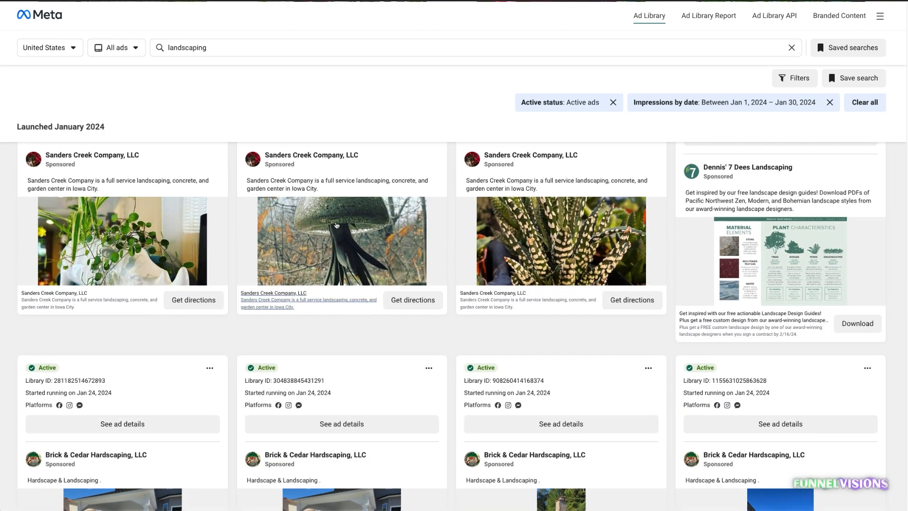
scroll(367, 337, down, 6)
scroll(198, 425, down, 5)
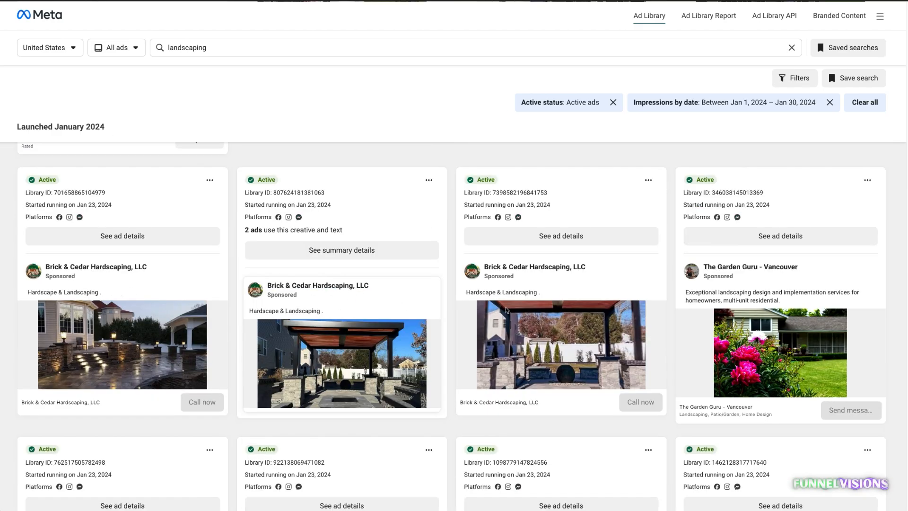
scroll(343, 292, down, 15)
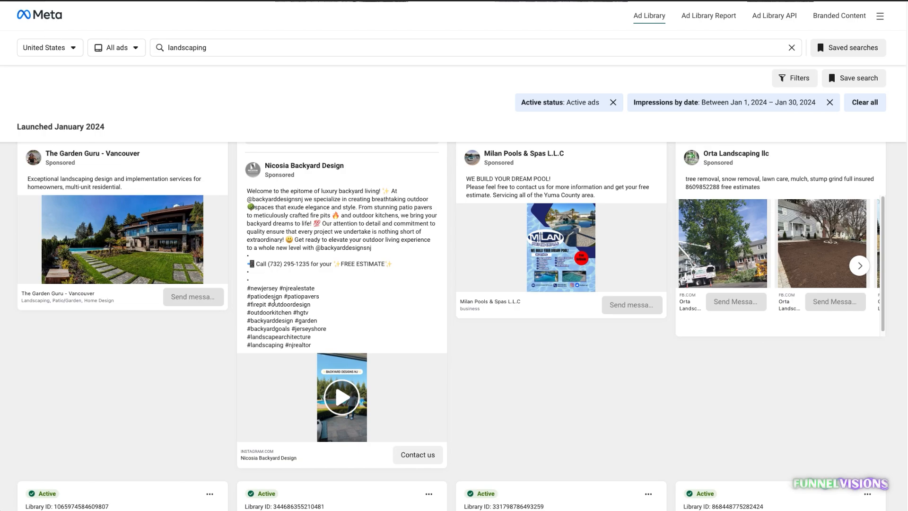
drag(344, 264, 408, 267)
click(335, 246)
drag(265, 264, 316, 264)
drag(375, 264, 341, 264)
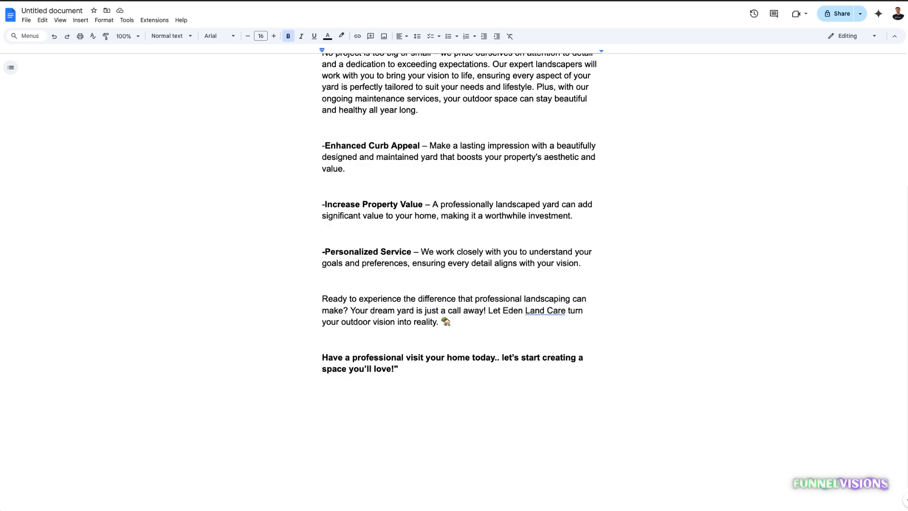
- Return to the Google Docs ad text and reread the closing call to action and the headline area
drag(339, 358, 504, 375)
click(477, 376)
scroll(499, 336, up, 4)
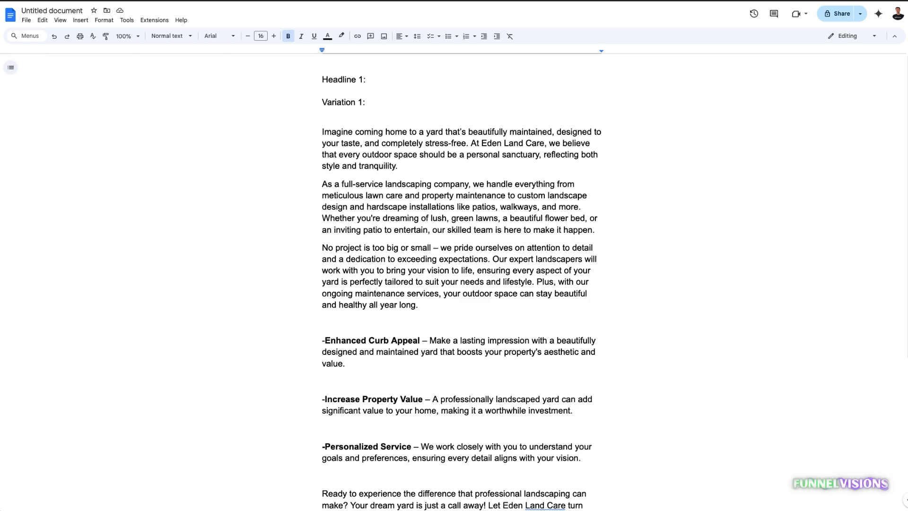
- Switch to ChatGPT and send the prompt "now I need 10 headlines that are very very short and high converting"
key(ctrl+shift+Tab)
click(250, 298)
click(319, 482)
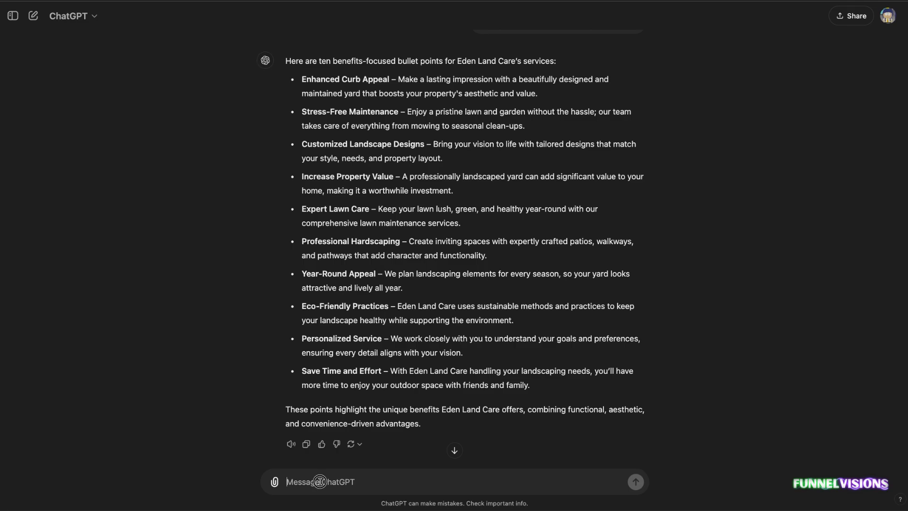
text(now I ne)
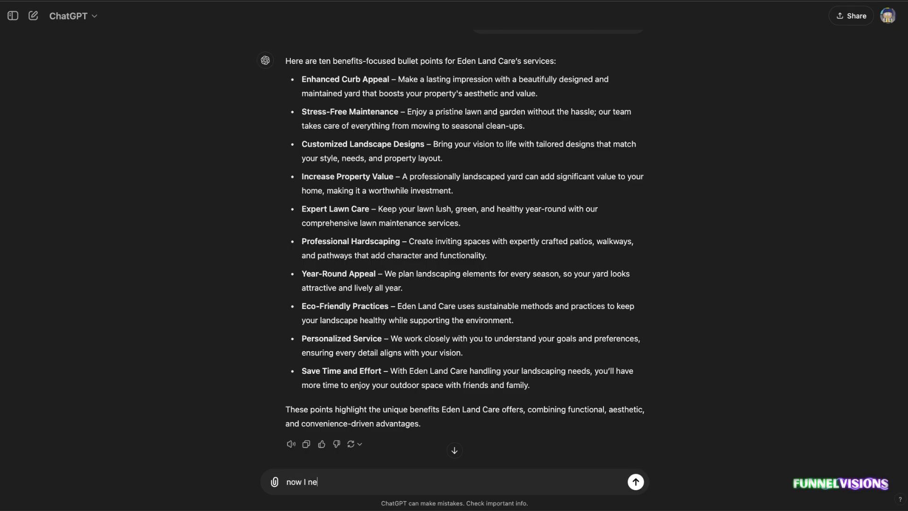
text(ed 10 headlines that are very very)
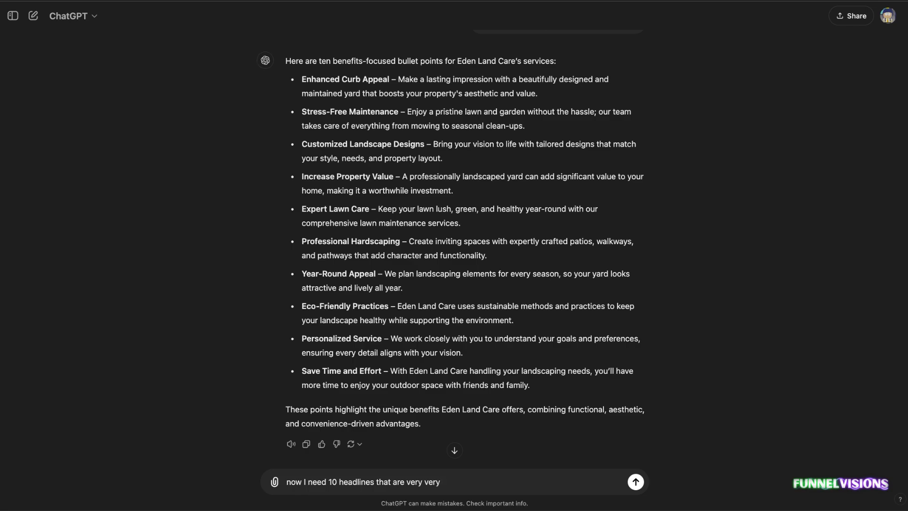
text(hso)
key(BackSpace)
key(BackSpace)
key(BackSpace)
text(sg)
key(BackSpace)
text(hort and high converting)
key(Return)
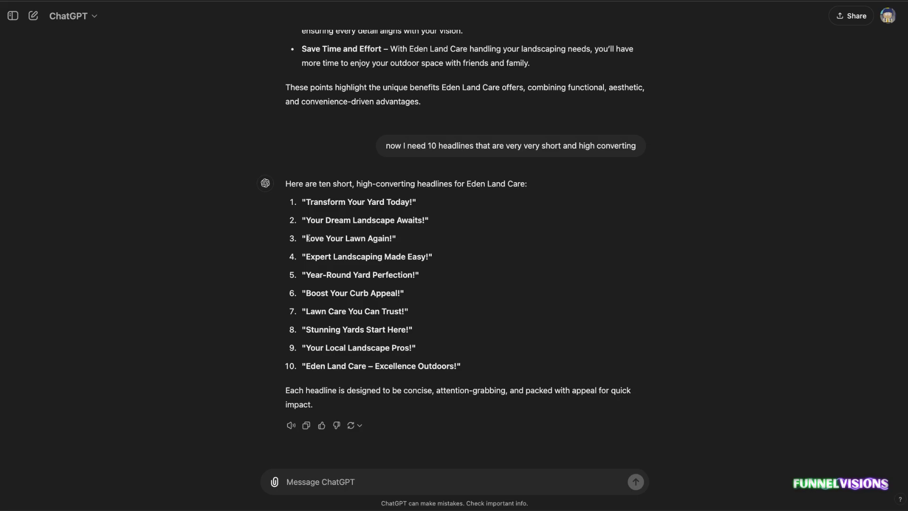
- Copy "Love Your Lawn Again!" after "Headline 1:" in the Google Docs document and delete the blank line under "Variation 1:"
click(392, 238)
drag(392, 238, 305, 238)
right_click(321, 238)
click(343, 258)
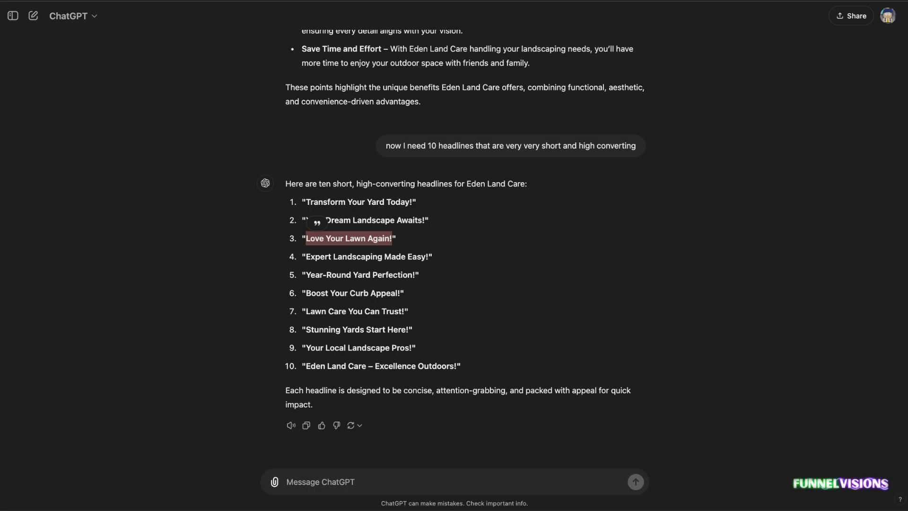
click(268, 0)
right_click(389, 78)
click(413, 111)
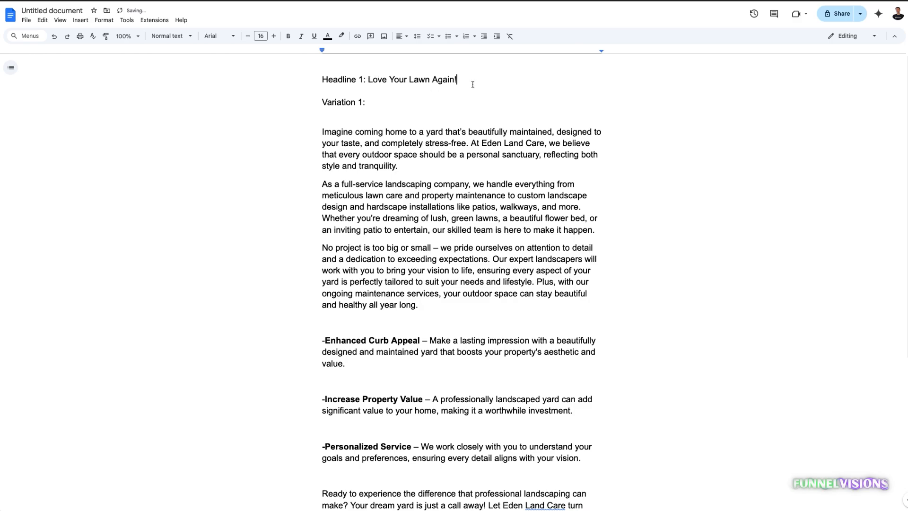
drag(341, 117, 402, 130)
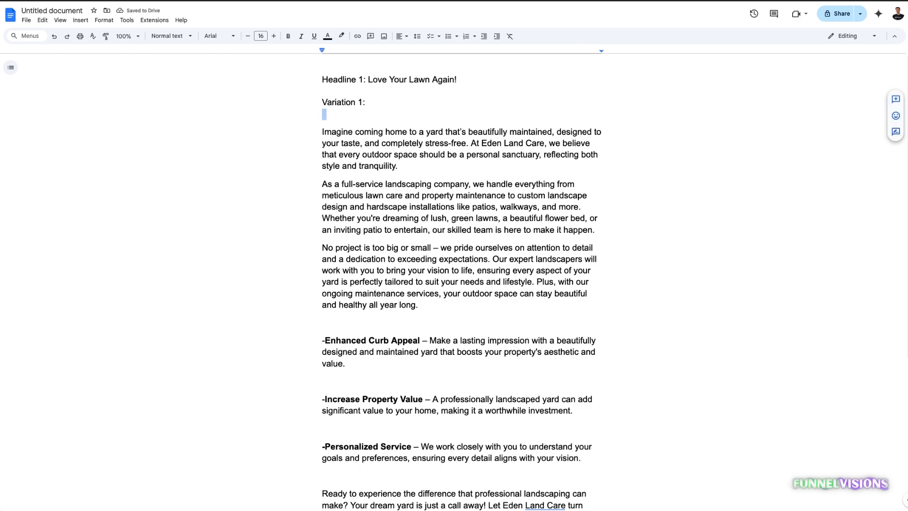
key(BackSpace)
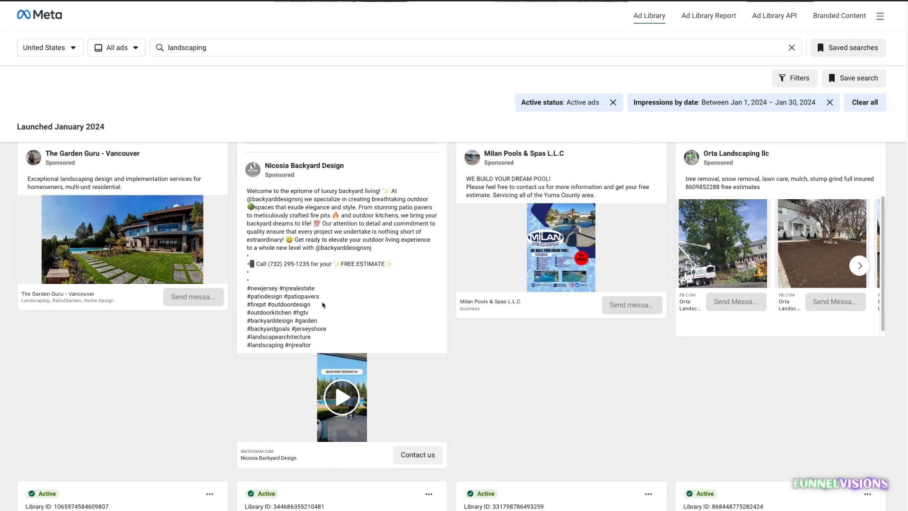
- Examine in the Meta Ad Library how the landscaping ads place short headlines beneath their images and videos
scroll(417, 320, down, 1)
scroll(417, 320, down, 7)
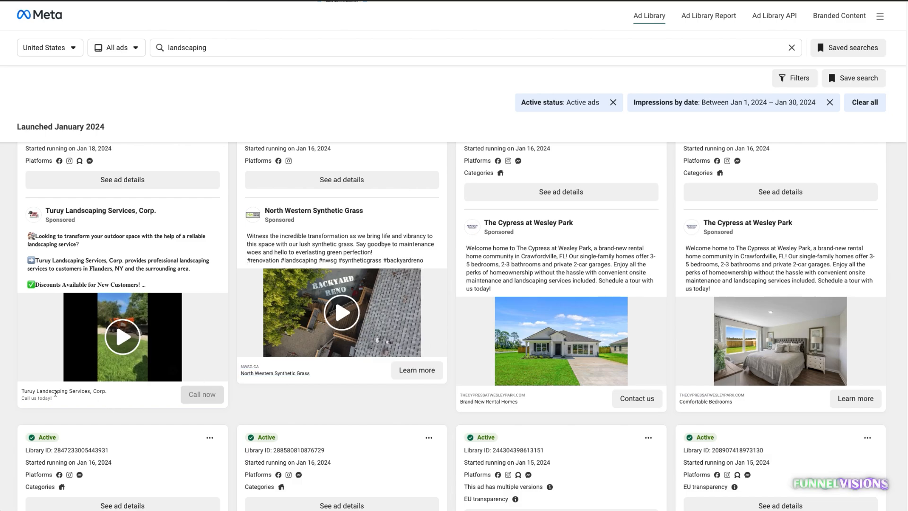
scroll(55, 393, down, 1)
scroll(522, 368, down, 3)
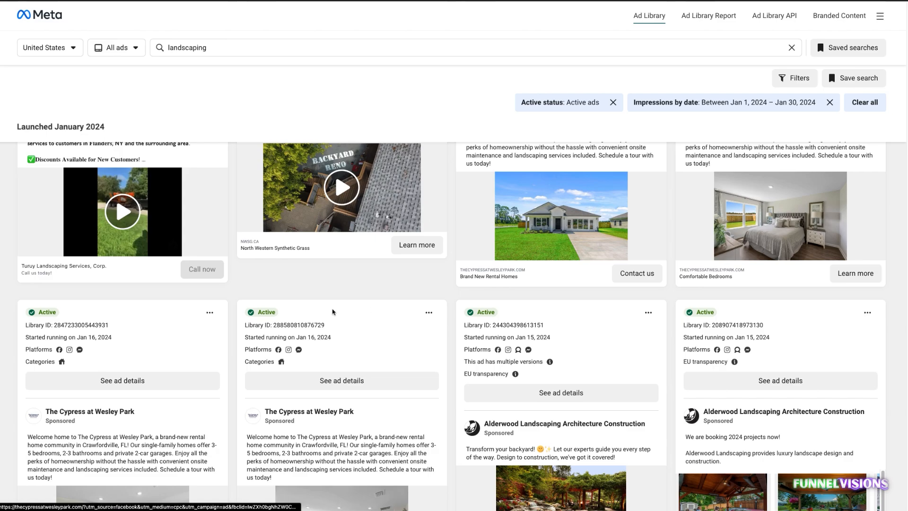
scroll(372, 310, down, 3)
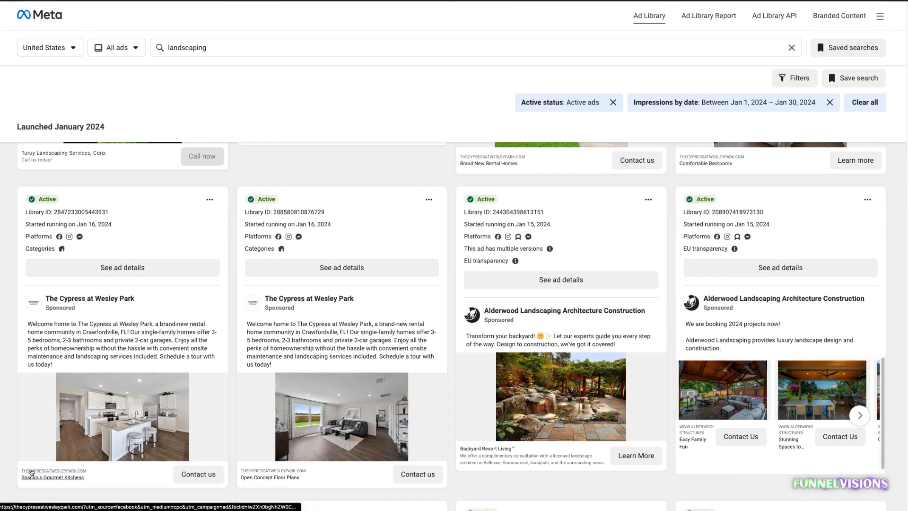
scroll(402, 354, down, 10)
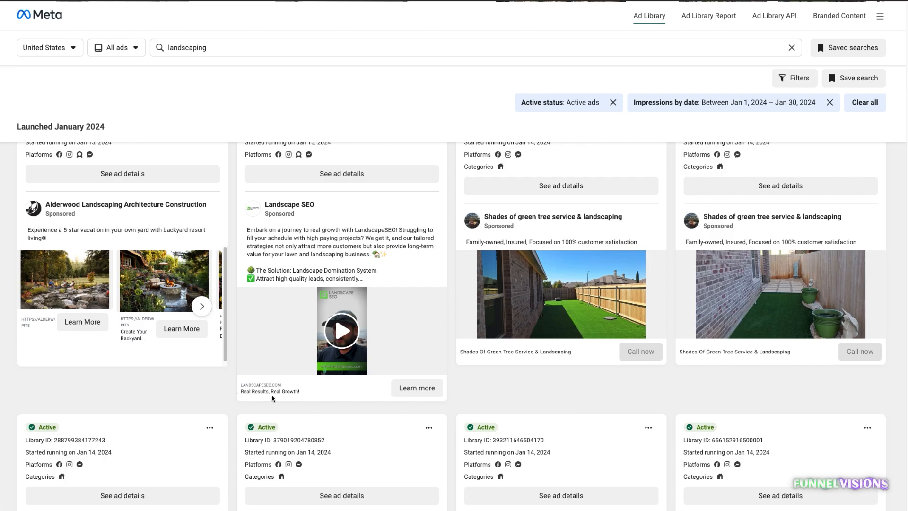
drag(280, 395, 251, 396)
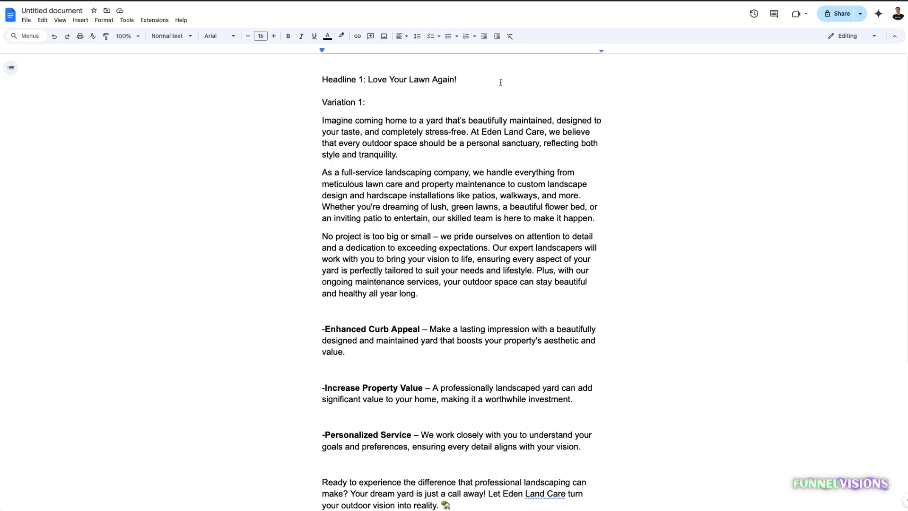
- Check the full Variation 1 ad in Google Docs from its headline down to the closing line
click(468, 79)
scroll(522, 213, down, 1)
scroll(554, 294, down, 5)
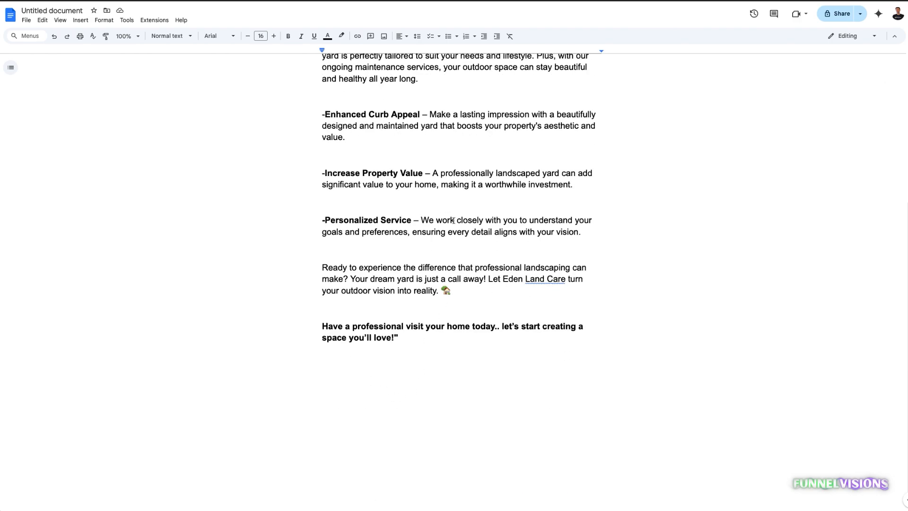
scroll(410, 126, up, 5)
drag(372, 98, 308, 80)
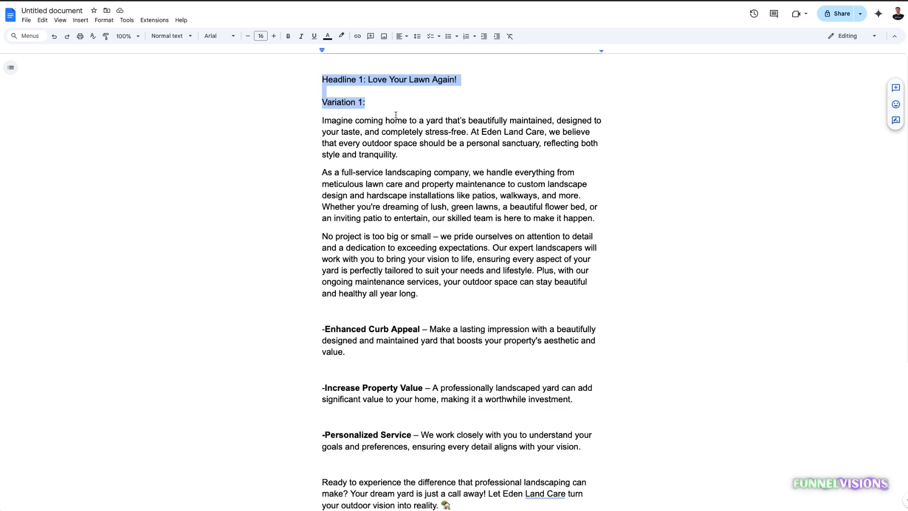
double_click(374, 106)
drag(374, 106, 305, 78)
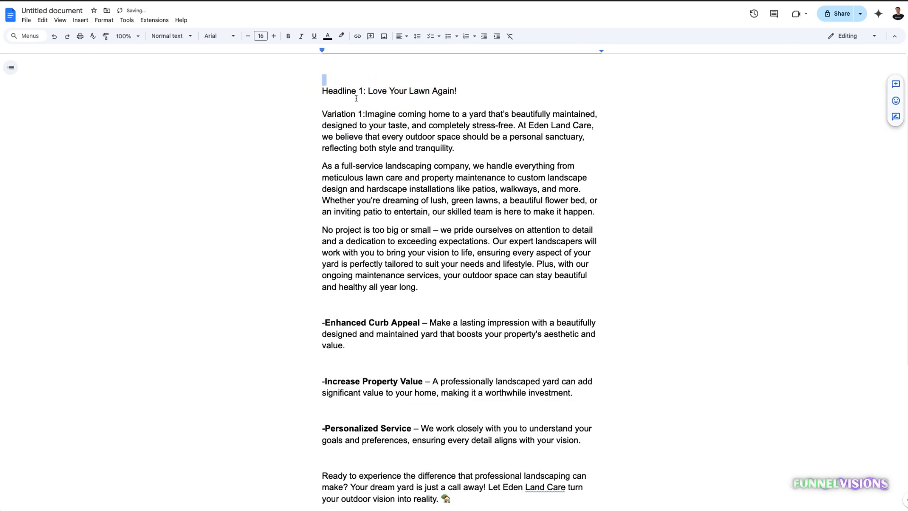
key(ctrl+z)
- Make the "Headline 1: Love Your Lawn Again!" and "Variation 1:" lines bold
drag(367, 102, 309, 79)
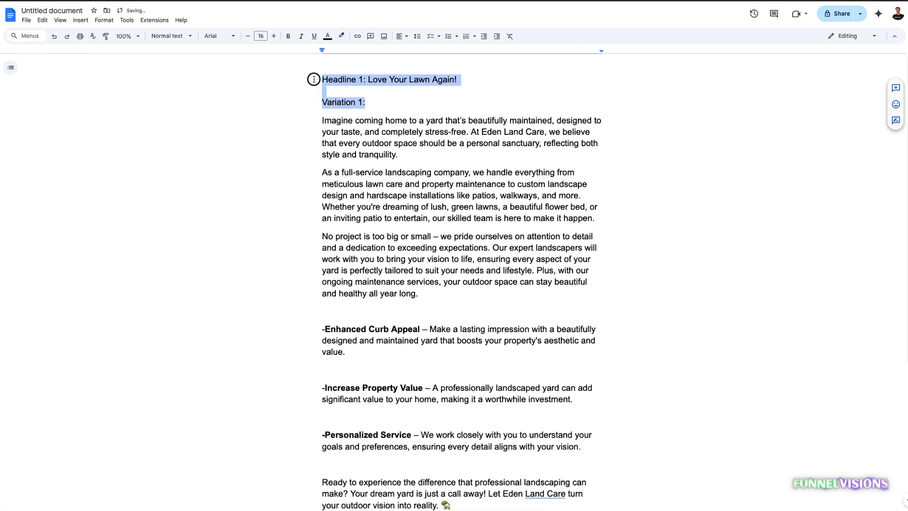
click(288, 36)
click(385, 121)
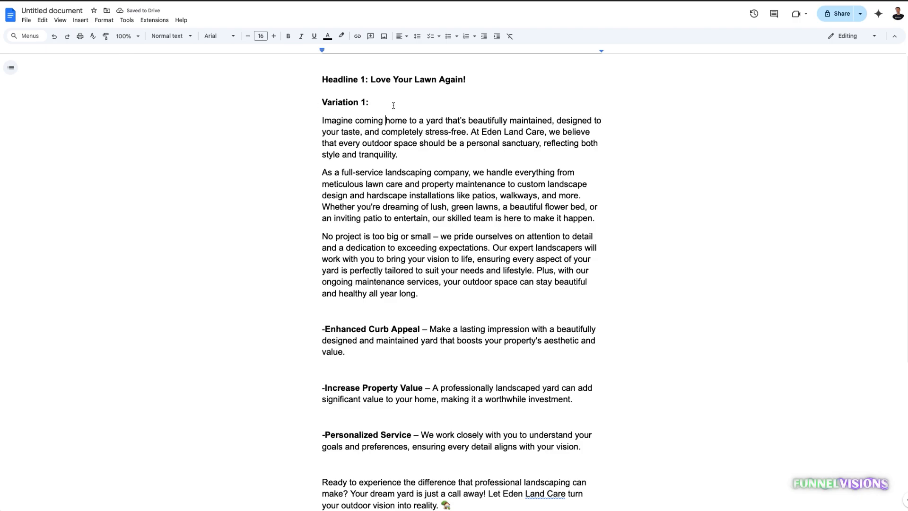
- Add blank lines below the closing call to action and paste a copy of the Headline 1 and Variation 1 lines there
scroll(393, 105, down, 5)
click(381, 380)
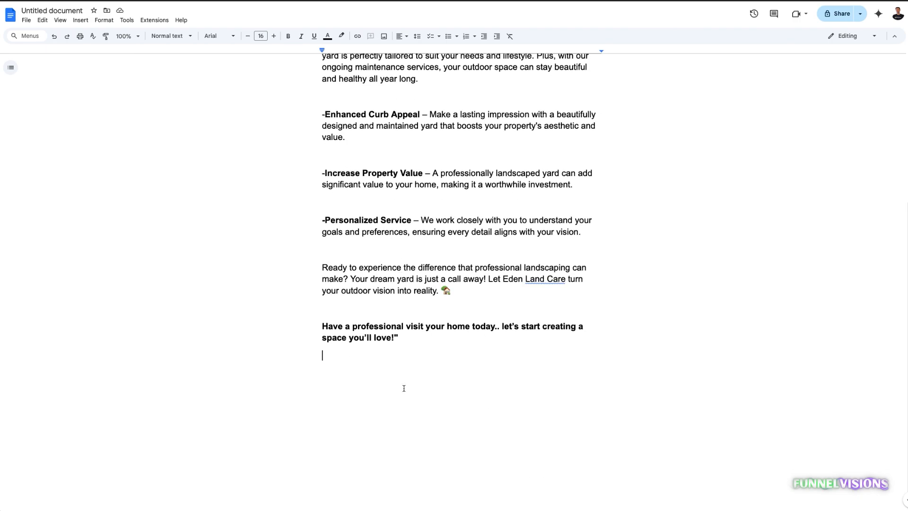
key(Return)
key(Return)
key(Return)
key(Return)
scroll(415, 388, down, 1)
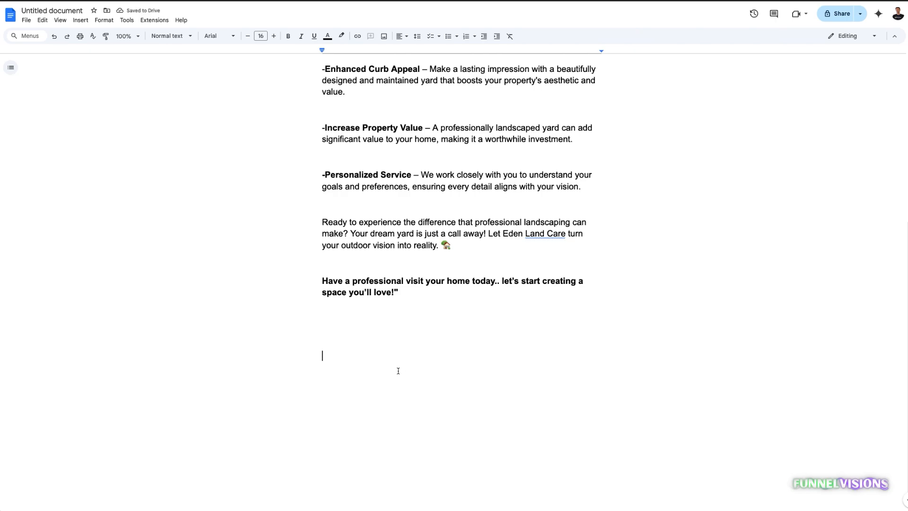
key(ctrl+v)
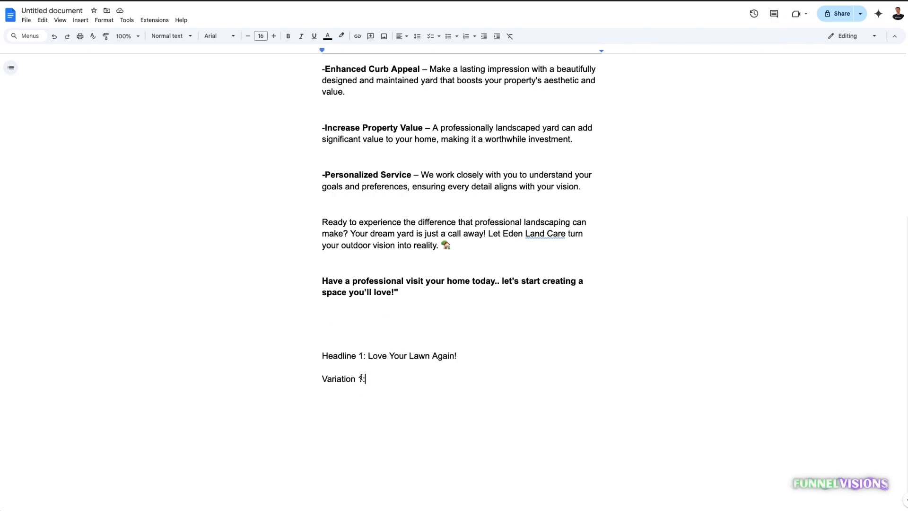
- Renumber the pasted variation label as "Variation 2:"
key(BackSpace)
key(BackSpace)
text(2)
- Insert two more blank lines between the Variation 1 closing line and the copied headline
double_click(406, 375)
click(395, 380)
click(353, 323)
key(Return)
key(Return)
scroll(399, 373, down, 1)
- Switch to ChatGPT and look back through the earlier Eden Land Care ad copy and headlines in the conversation
click(387, 361)
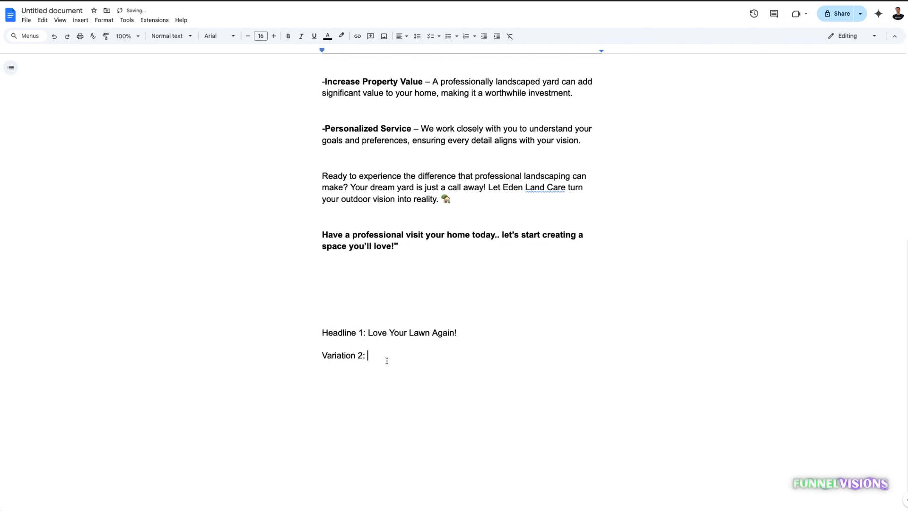
key(ctrl+Tab)
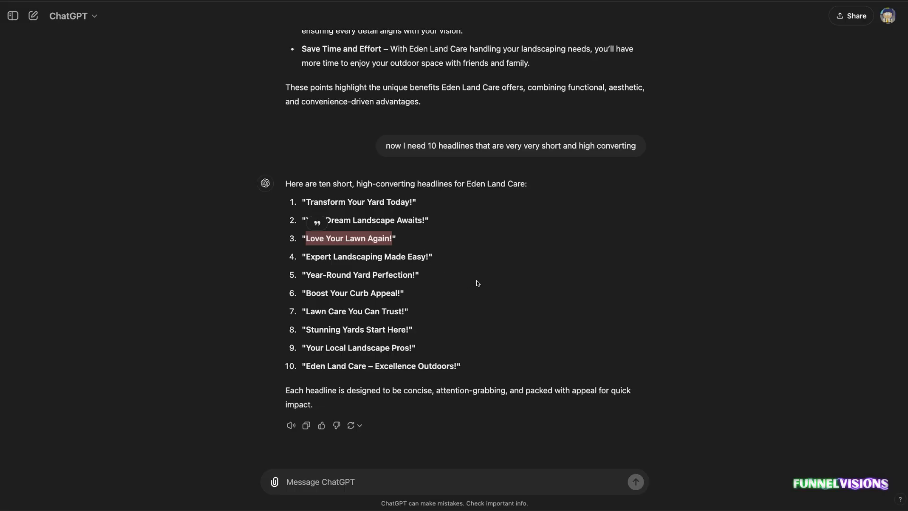
scroll(474, 282, up, 9)
scroll(476, 279, up, 12)
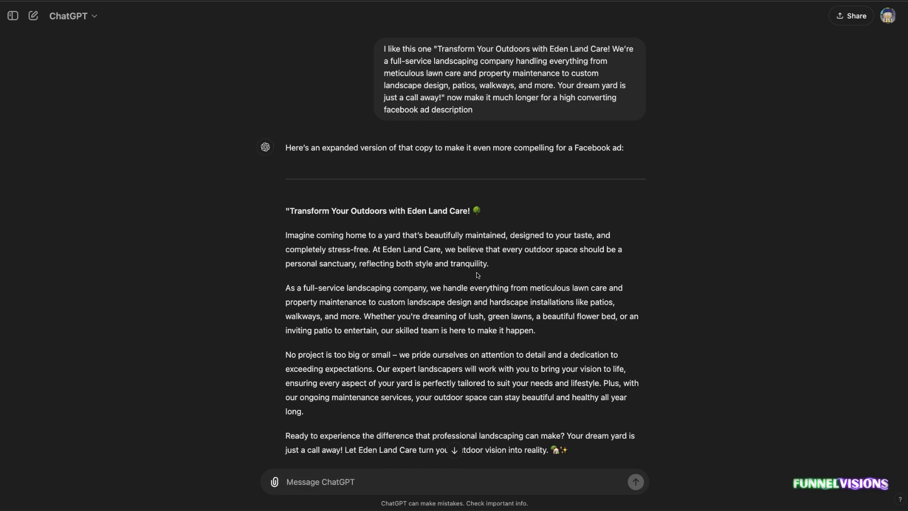
scroll(455, 225, up, 7)
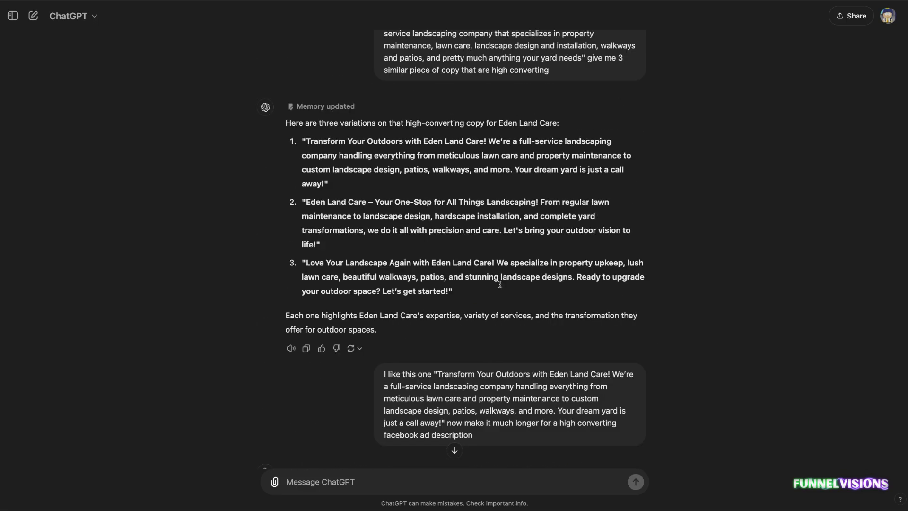
scroll(454, 221, up, 1)
scroll(497, 293, down, 20)
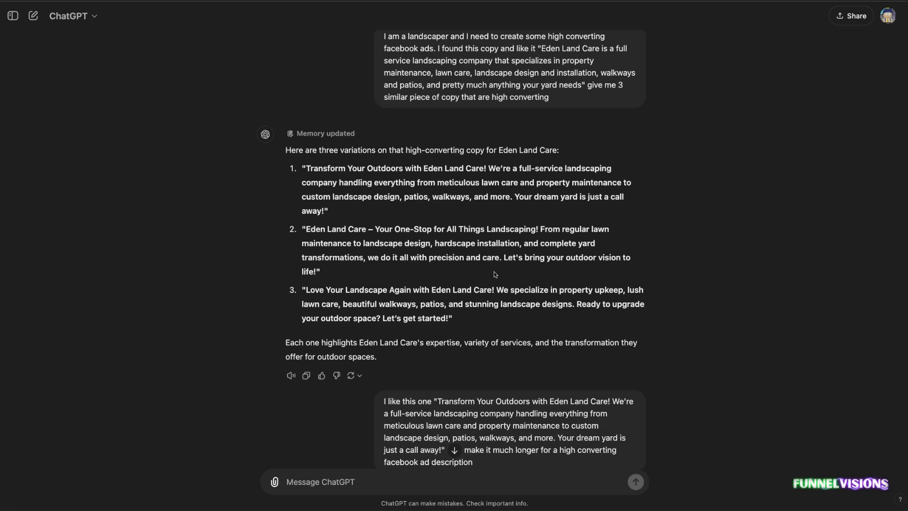
scroll(496, 294, down, 3)
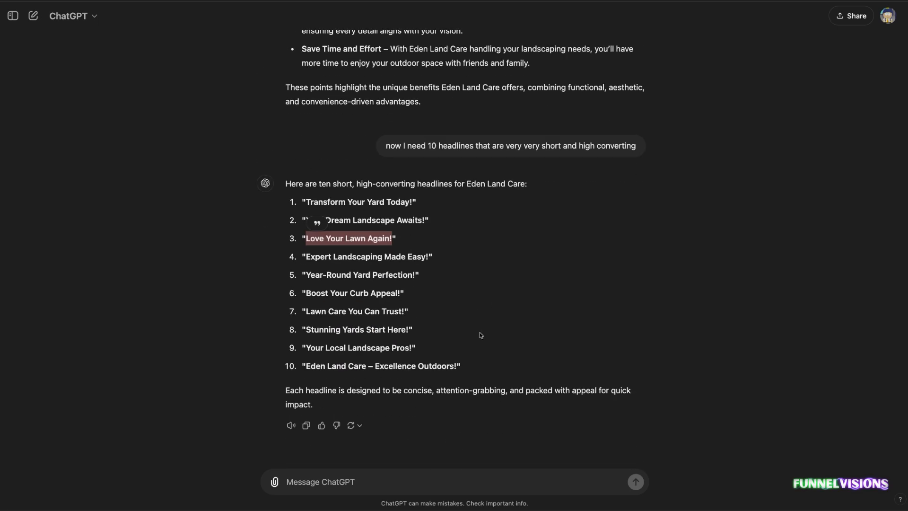
- Send ChatGPT the prompt "Now I need another variation of a facebook ad that is high converting give me 3 more"
click(343, 486)
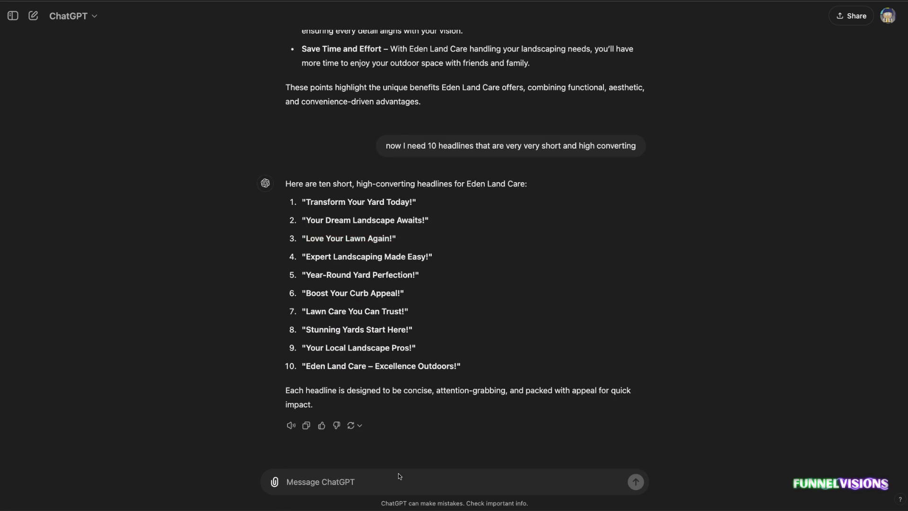
text(Now I need another)
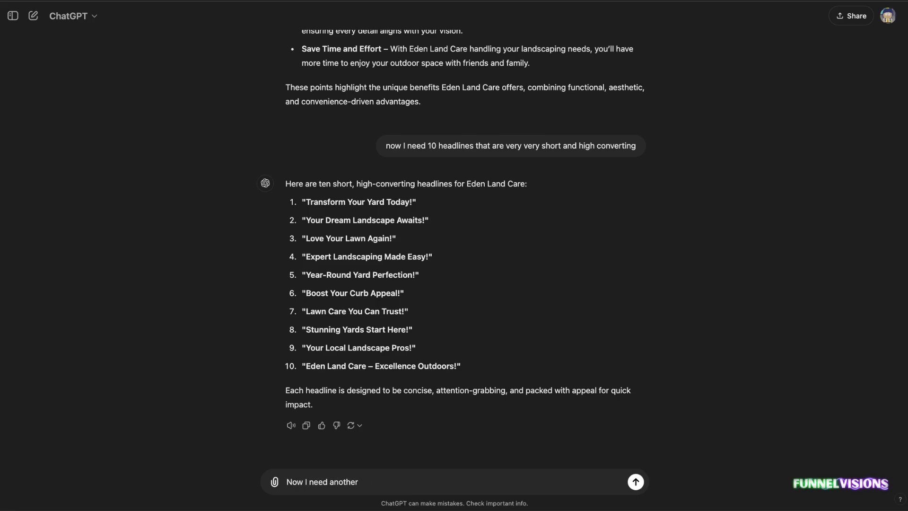
text( bav)
text(arition)
text(n)
key(BackSpace)
key(BackSpace)
key(BackSpace)
text(variation of a facebook ad )
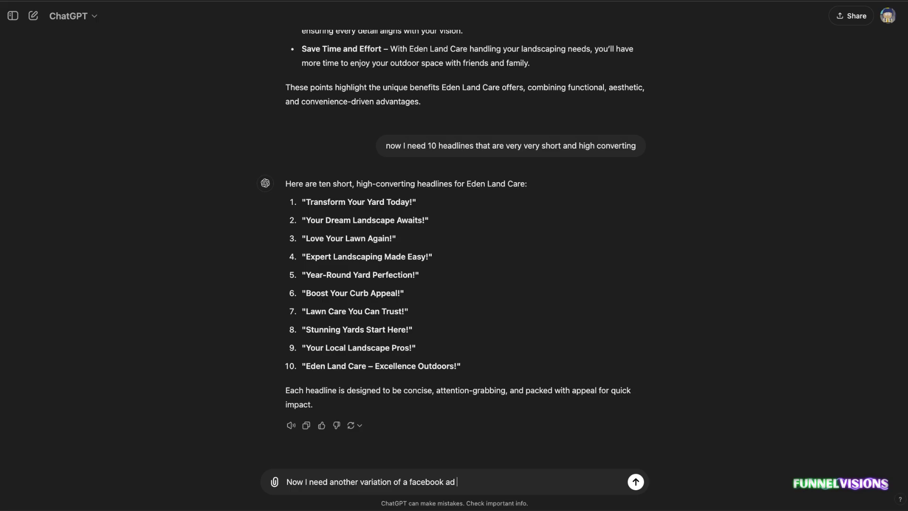
text(that is high converting)
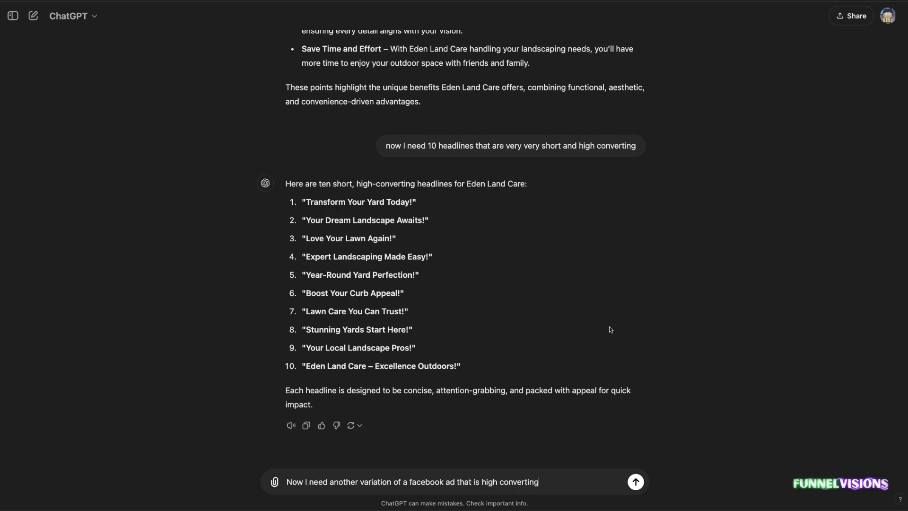
text(give me 3)
text( more)
text(are lon)
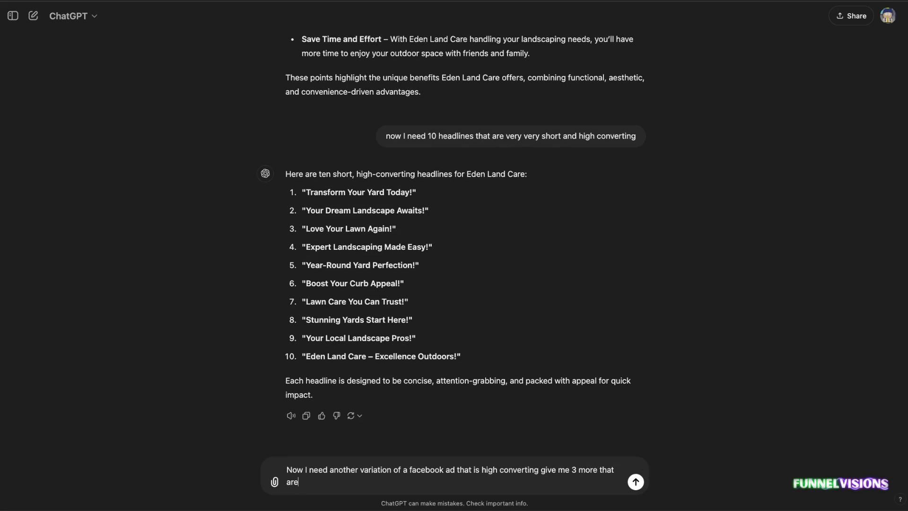
key(BackSpace)
key(BackSpace)
key(BackSpace)
key(BackSpace)
key(BackSpace)
key(BackSpace)
key(BackSpace)
key(BackSpace)
key(BackSpace)
key(BackSpace)
key(BackSpace)
key(BackSpace)
key(BackSpace)
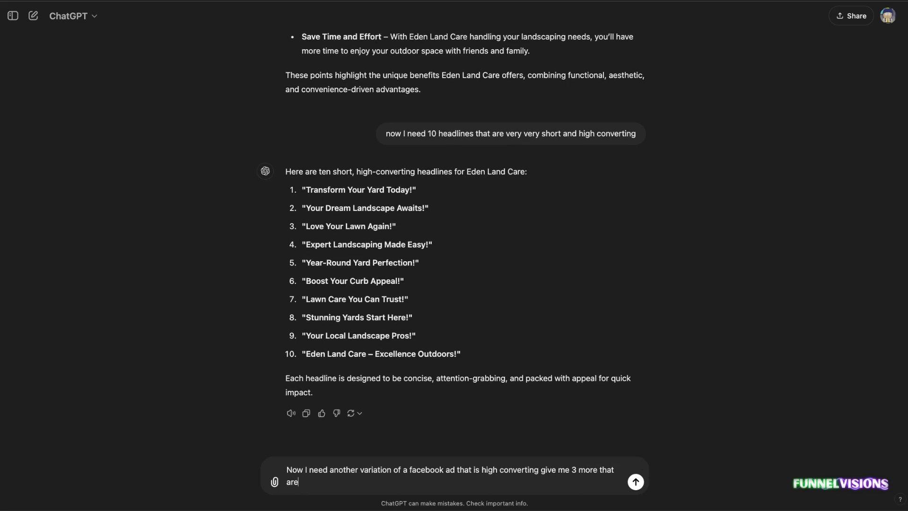
key(BackSpace)
key(BackSpace)
key(BackSpace)
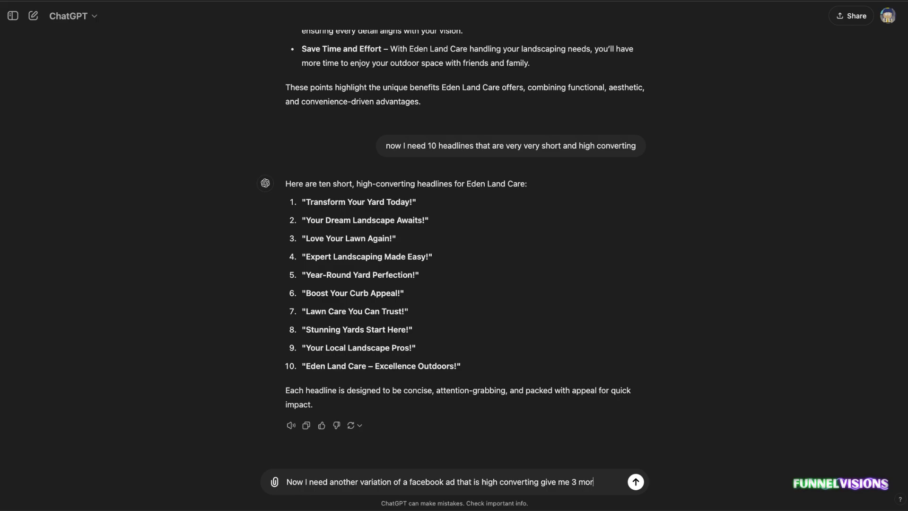
text(ore)
key(Return)
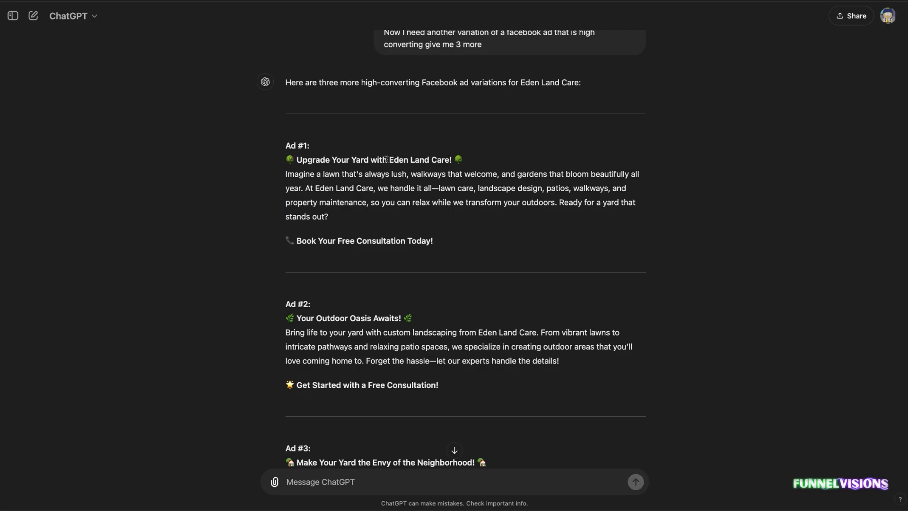
- Copy the full text of Ad #1, from "Upgrade Your Yard with Eden Land Care!" through "Book Your Free Consultation Today!"
drag(382, 160, 453, 161)
click(349, 176)
drag(299, 174, 619, 190)
click(619, 191)
drag(288, 158, 432, 239)
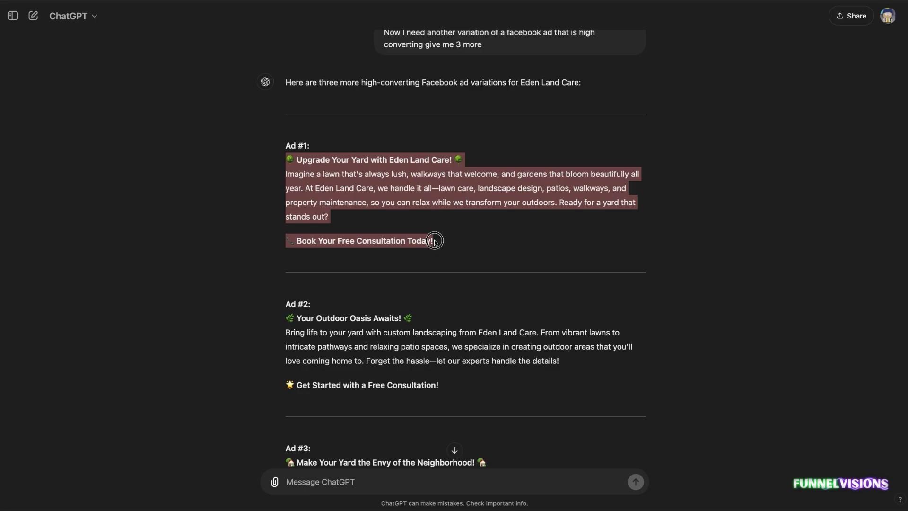
right_click(400, 189)
click(423, 209)
- Switch to the Google Docs document and paste the copied ad on a new line below "Variation 2:"
key(ctrl+Tab)
scroll(481, 271, up, 6)
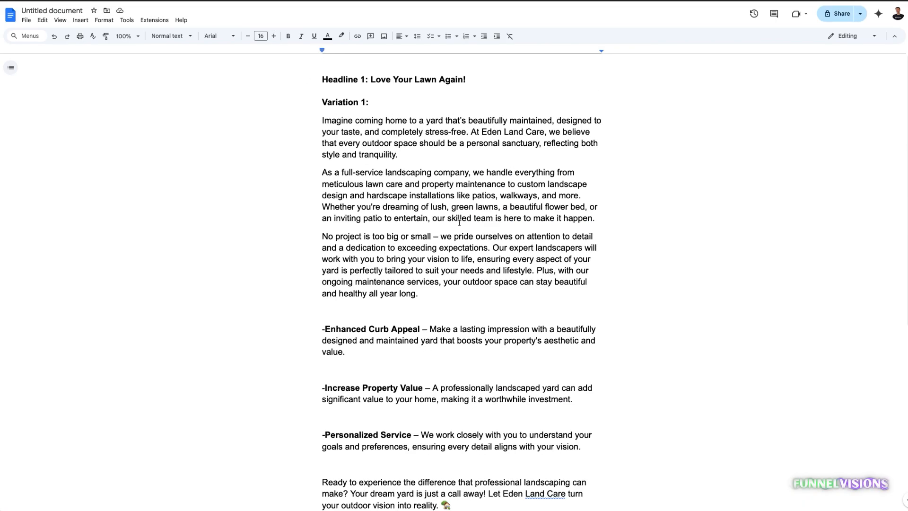
scroll(424, 245, down, 6)
click(368, 355)
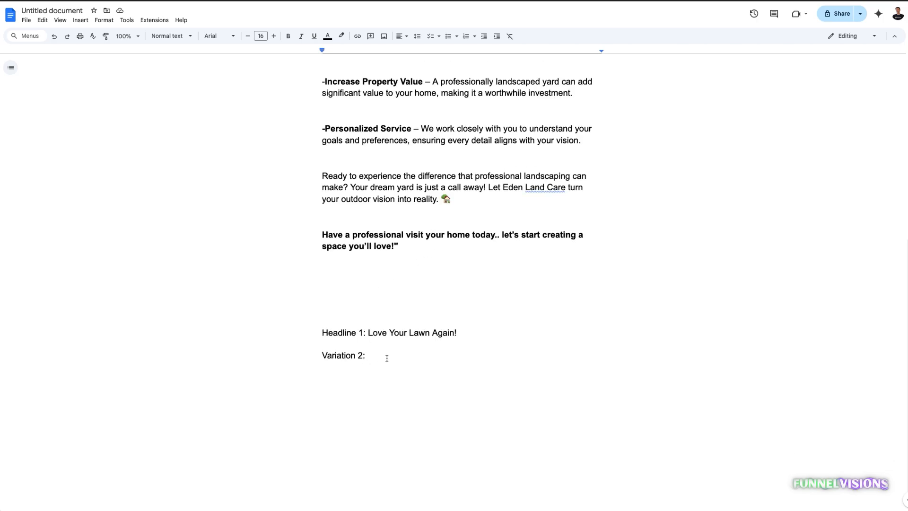
key(Return)
key(ctrl+v)
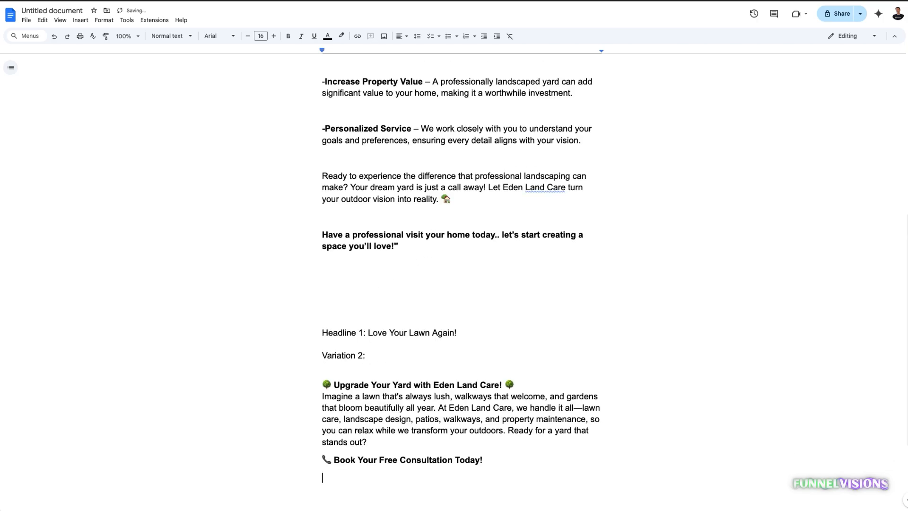
- Change the opening line of the Variation 2 ad to read "Upgrade Your Yard with my biz!"
scroll(391, 377, down, 2)
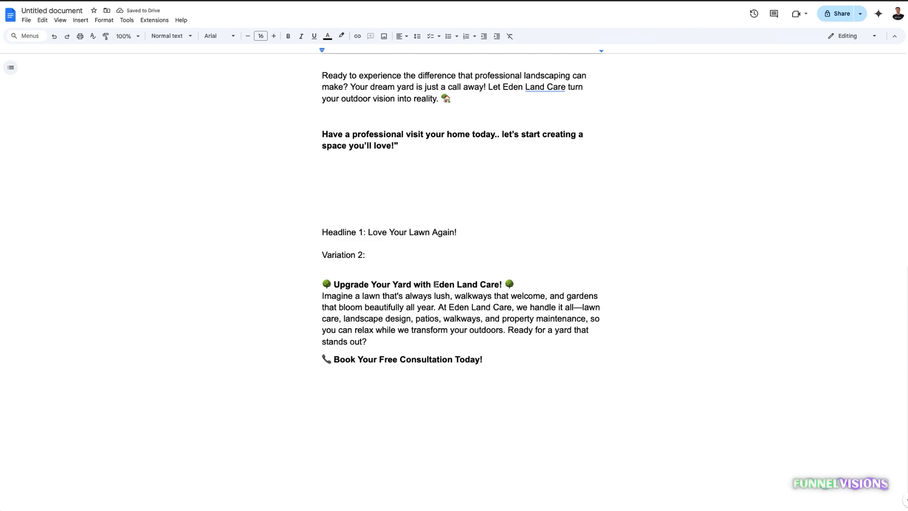
drag(434, 283, 499, 284)
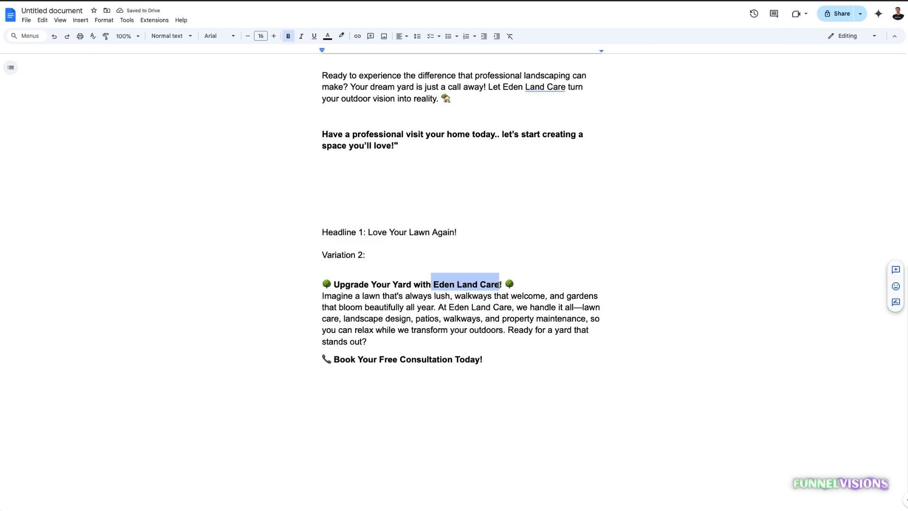
text(MY LANDSC)
key(BackSpace)
key(BackSpace)
key(BackSpace)
key(BackSpace)
key(BackSpace)
key(BackSpace)
key(BackSpace)
key(BackSpace)
key(BackSpace)
key(BackSpace)
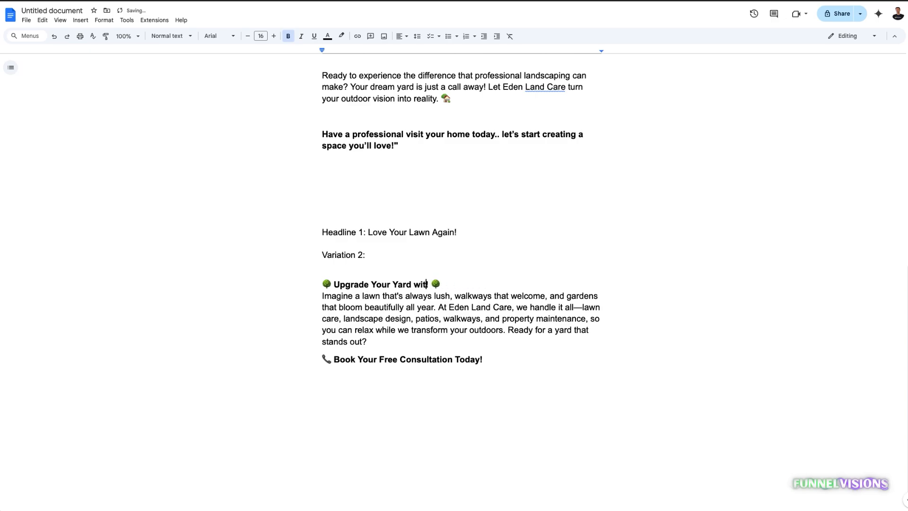
text(h my biz!)
- Replace the "Book Your Free Consultation Today!" line in Variation 2 with a copy of Variation 1's bold closing call to action
scroll(412, 184, up, 1)
drag(401, 162, 322, 150)
drag(484, 375, 310, 369)
key(ctrl+v)
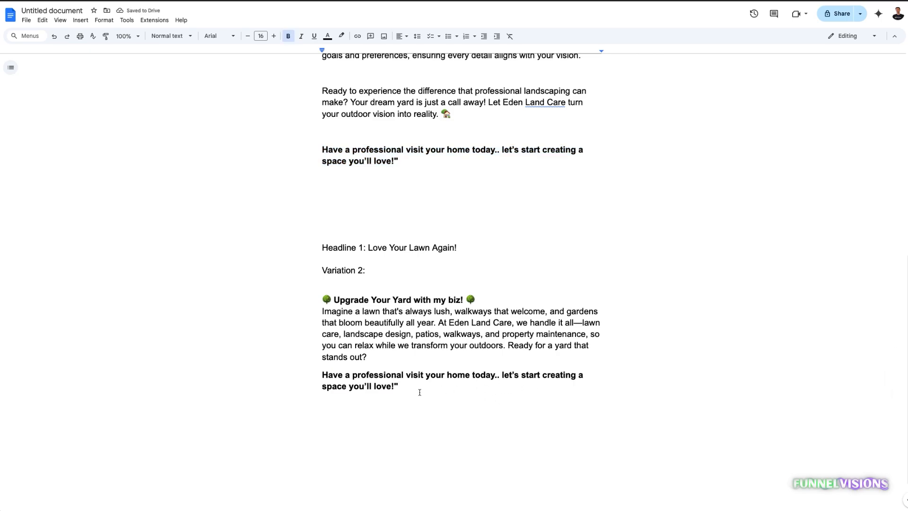
- Add the lines "Click the link below to get started" and "Your link" below the Variation 2 call to action
key(Return)
key(Return)
key(BackSpace)
text(Click the link below to)
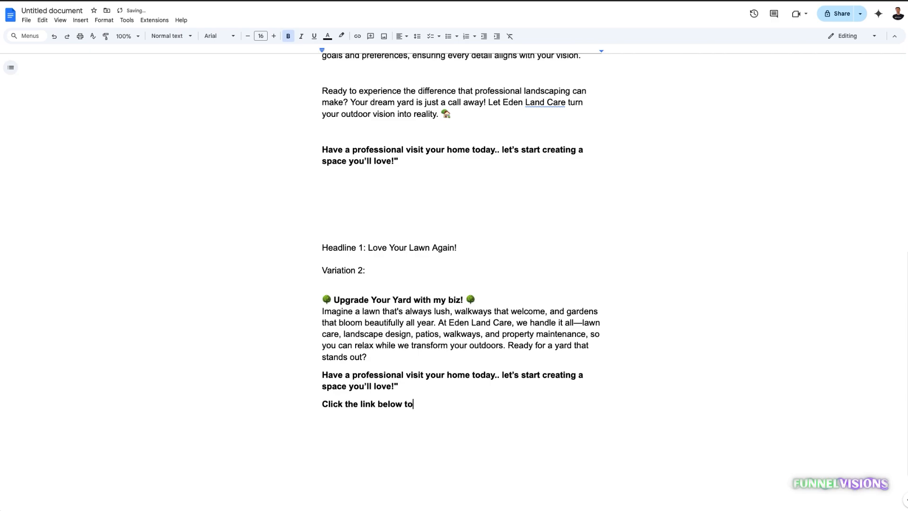
text( get started)
key(Return)
text(your link)
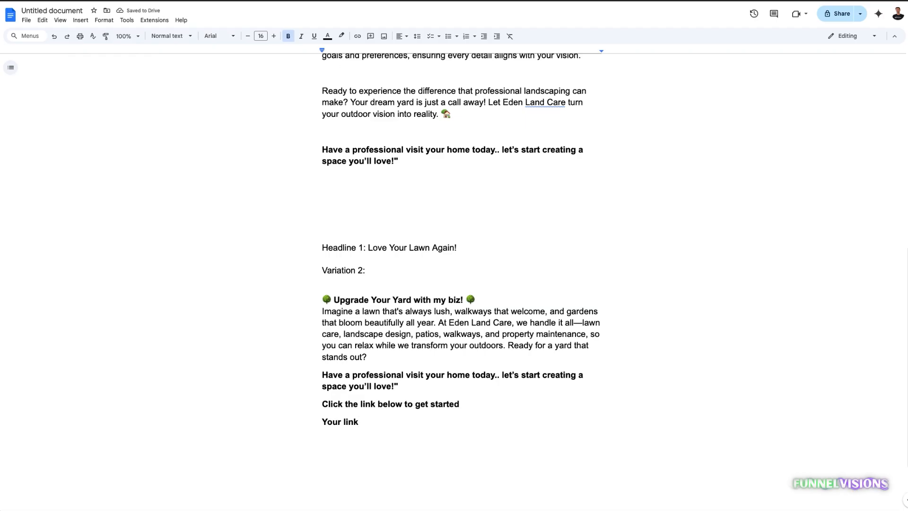
- Switch to ChatGPT and send the prompt "now give me one more thats longer and talks about weed control"
key(ctrl+Tab)
scroll(344, 176, down, 4)
click(376, 480)
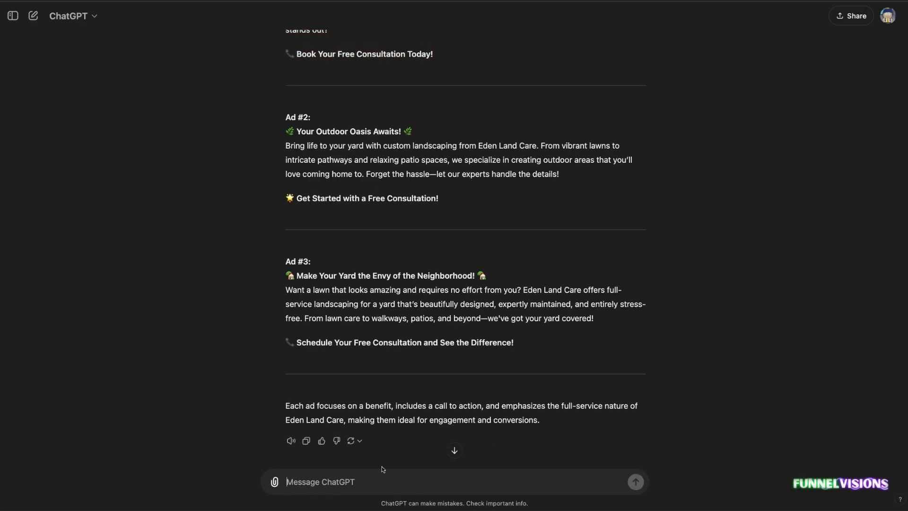
text(now give me )
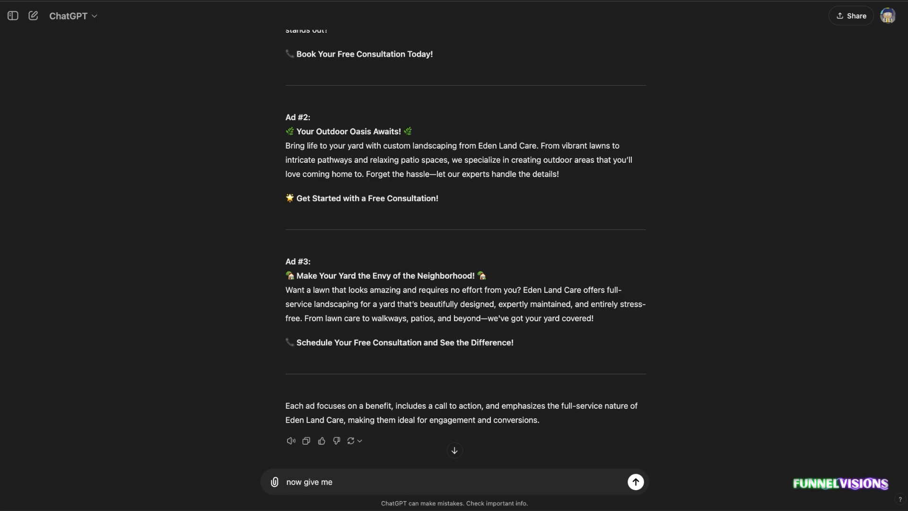
text(one more thats longer and talks about)
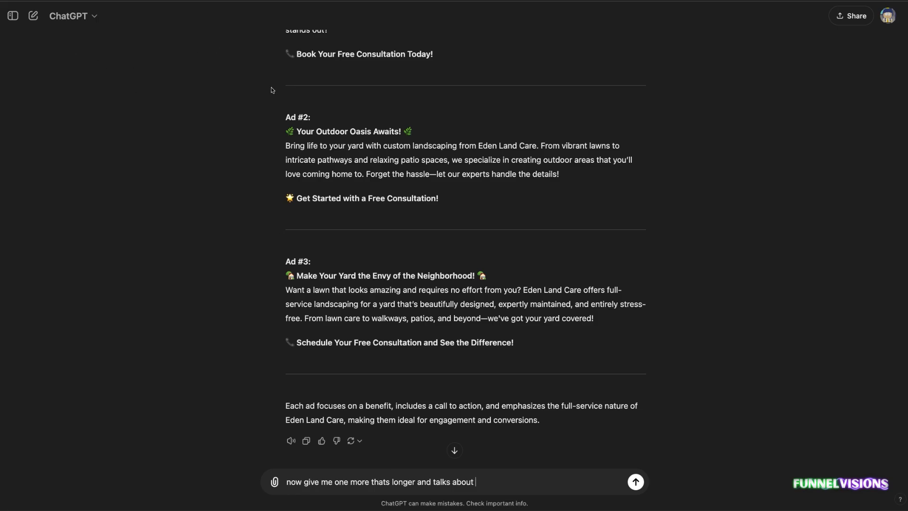
text(weed control)
key(Return)
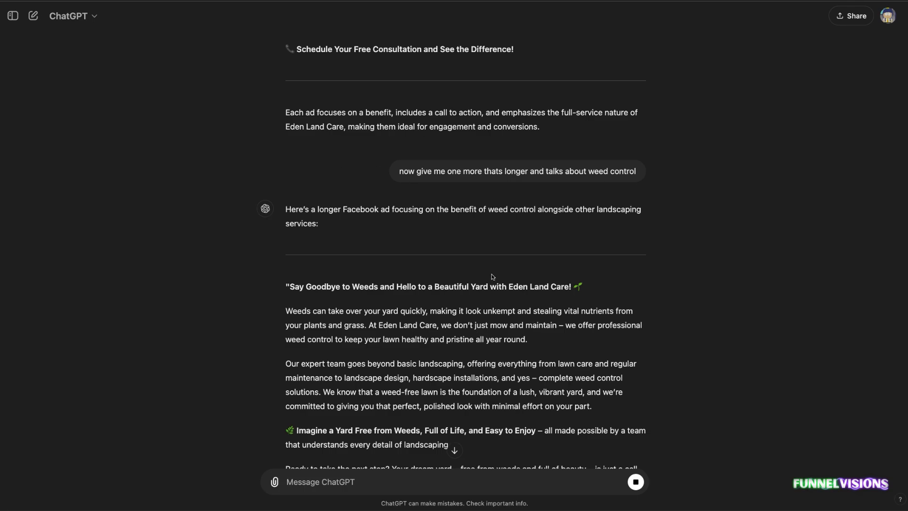
- Review the weed control ad in ChatGPT and compare it with Variations 1 and 2 in the Google Docs document
scroll(494, 272, down, 4)
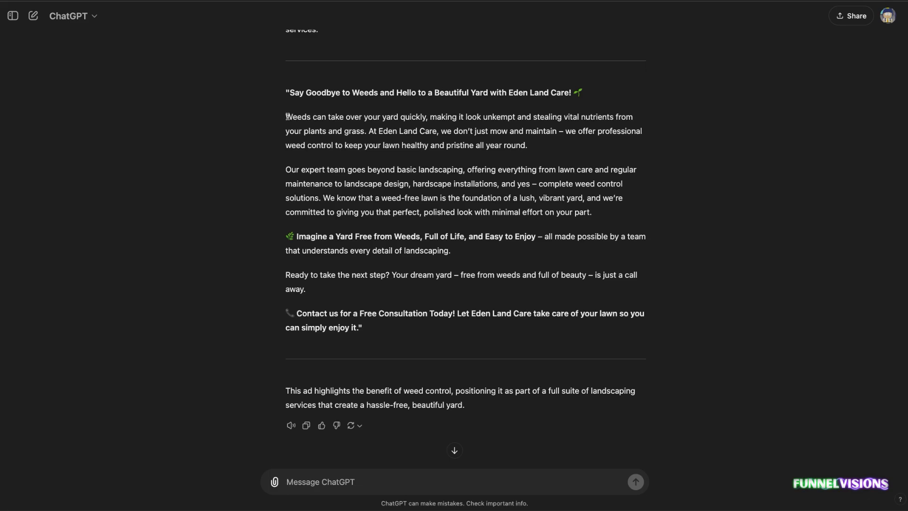
drag(286, 117, 468, 118)
click(376, 147)
click(222, 1)
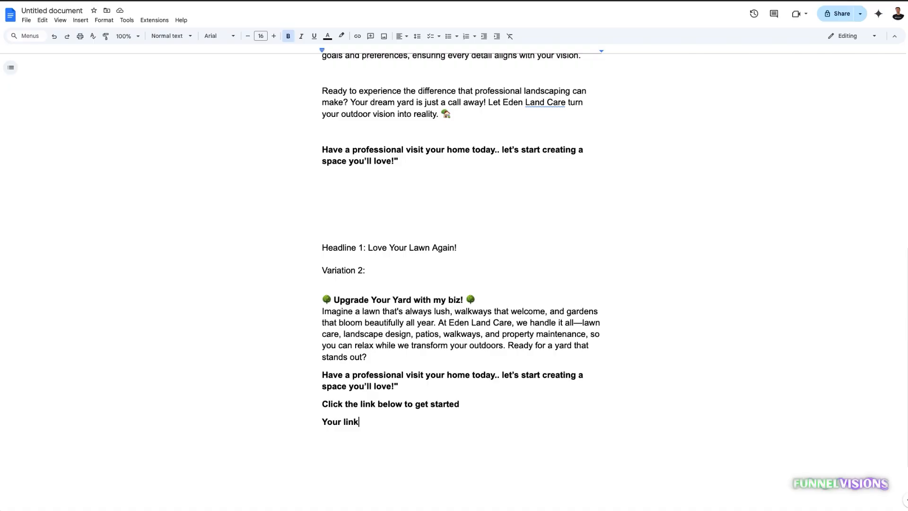
scroll(527, 179, up, 6)
scroll(527, 179, up, 3)
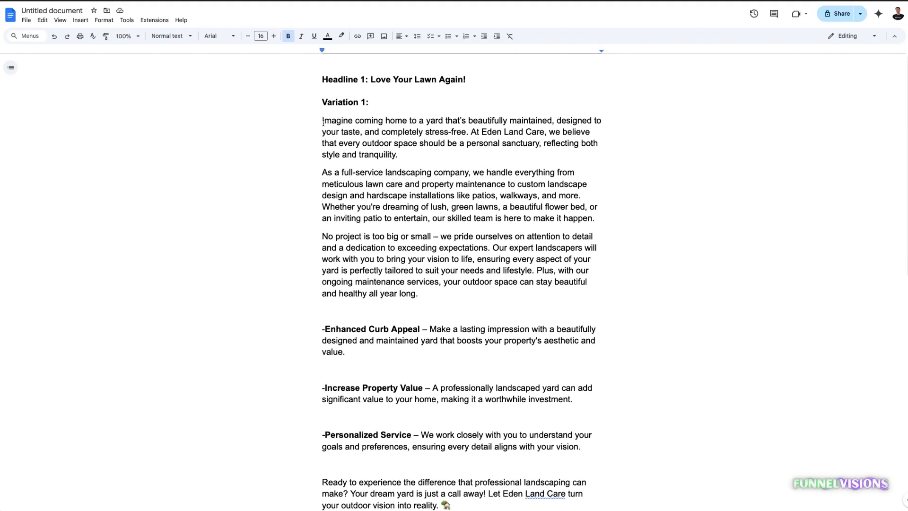
drag(323, 122, 648, 375)
click(668, 308)
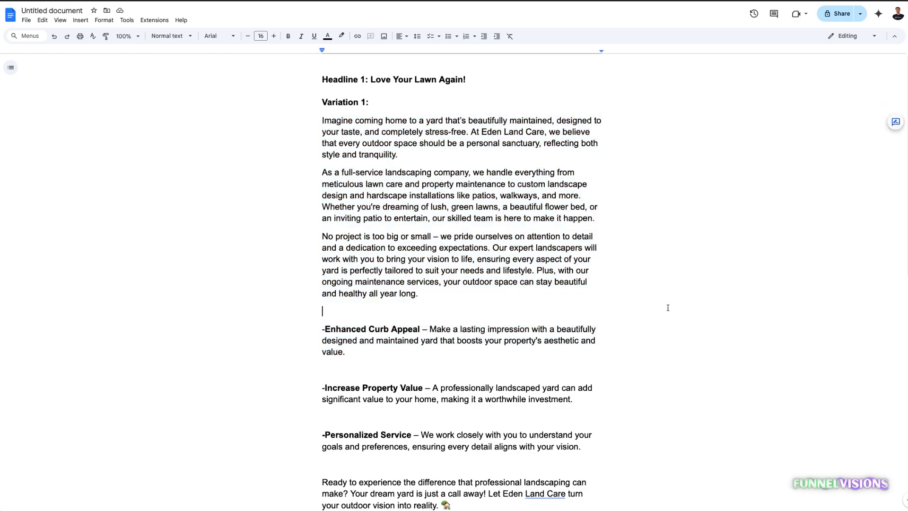
scroll(668, 308, down, 4)
scroll(334, 98, down, 2)
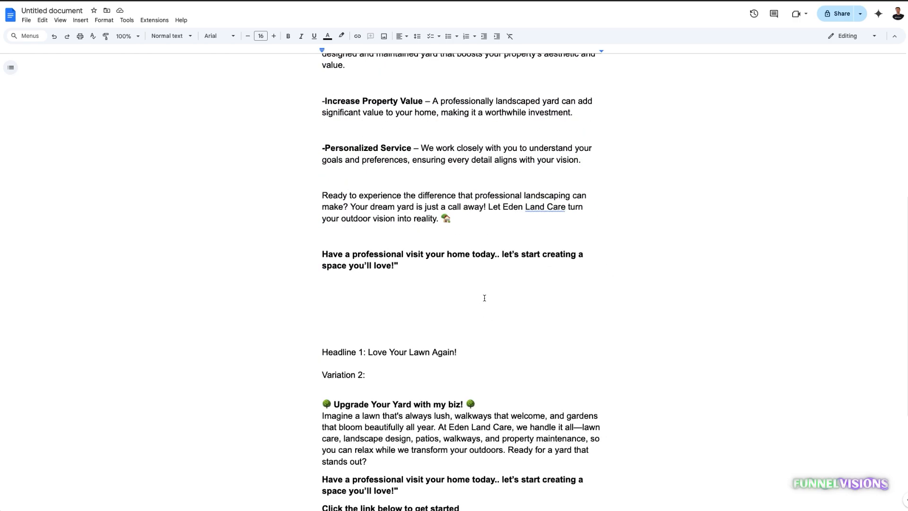
scroll(484, 298, down, 4)
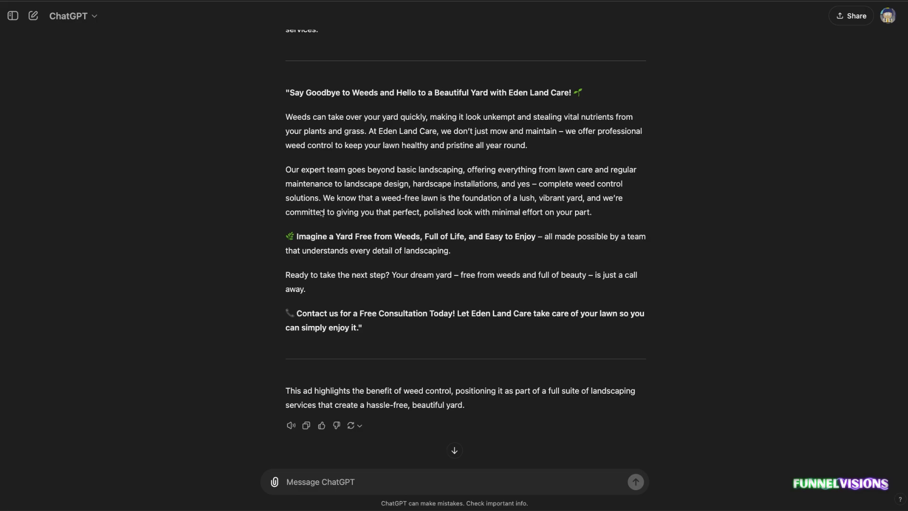
scroll(431, 103, up, 1)
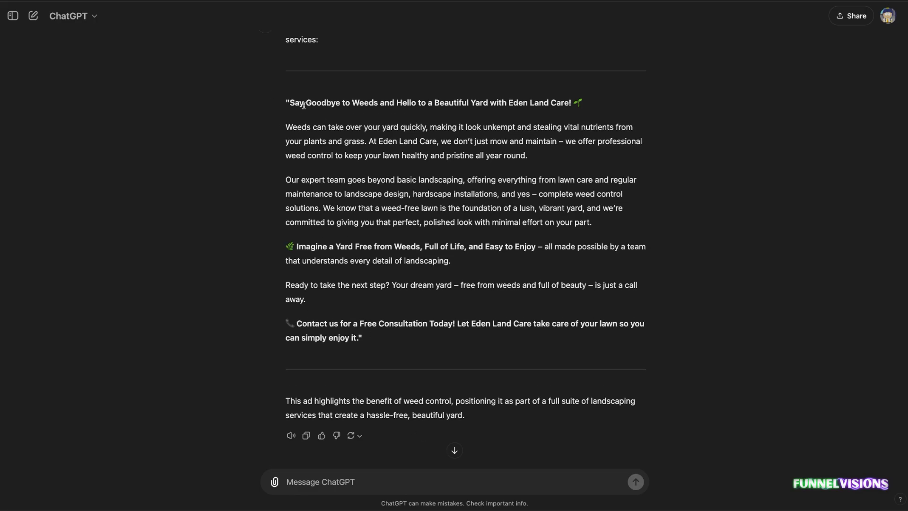
- Read the weed control ad in ChatGPT and copy its text from "Weeds can take over your yard" through the closing call to action
drag(293, 127, 480, 126)
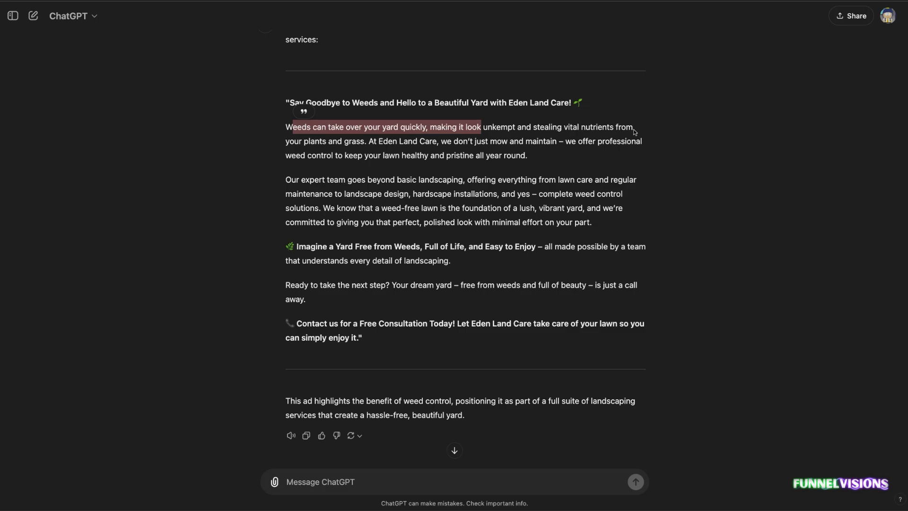
drag(568, 127, 625, 128)
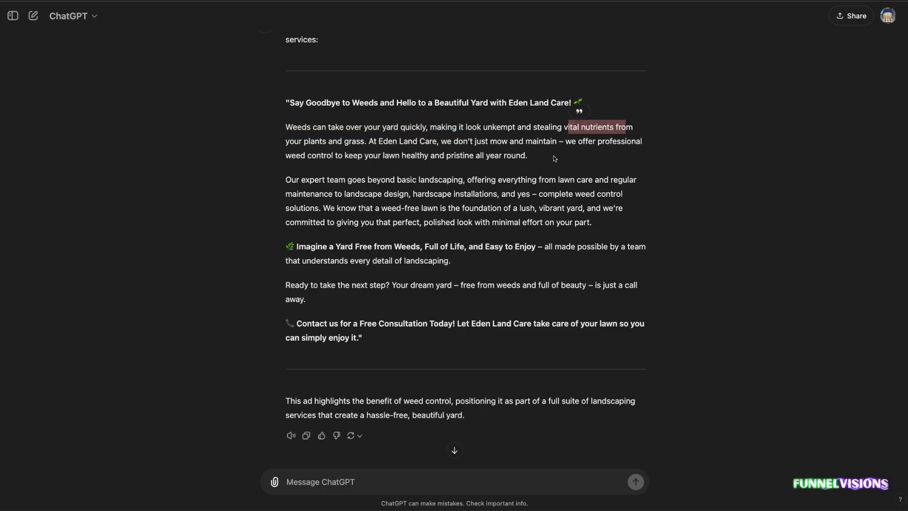
click(449, 141)
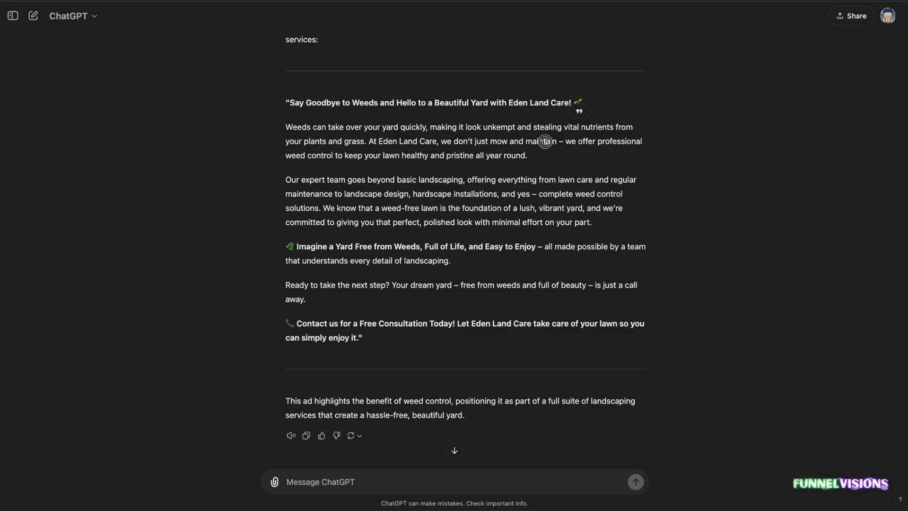
drag(571, 142, 613, 154)
click(456, 213)
drag(287, 128, 374, 339)
right_click(369, 190)
click(396, 210)
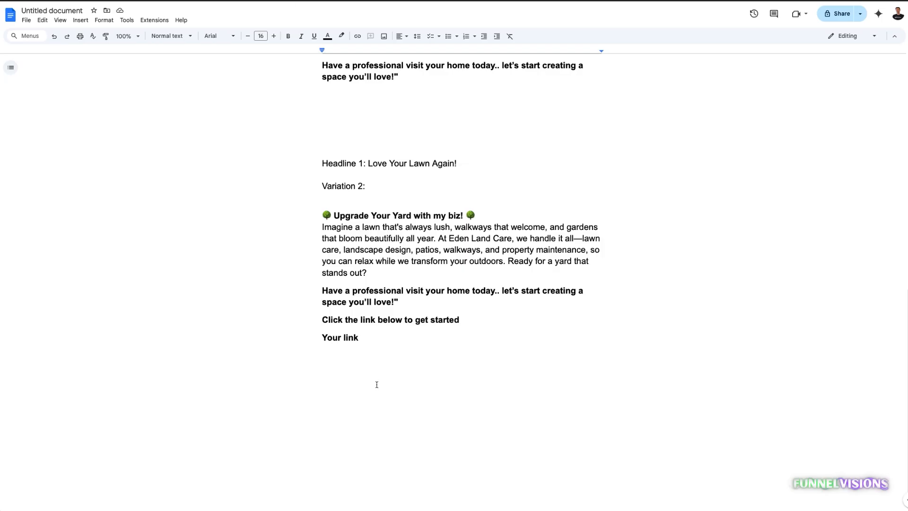
- Switch to the Google Docs document and paste the weed control ad a few lines below Variation 2's "Your link" line
click(385, 371)
key(Return)
key(Return)
key(Return)
key(ctrl+v)
- Copy Variation 2's headline and variation labels above the weed control ad and delete "Love Your Lawn Again!" from the copied headline
scroll(367, 244, up, 3)
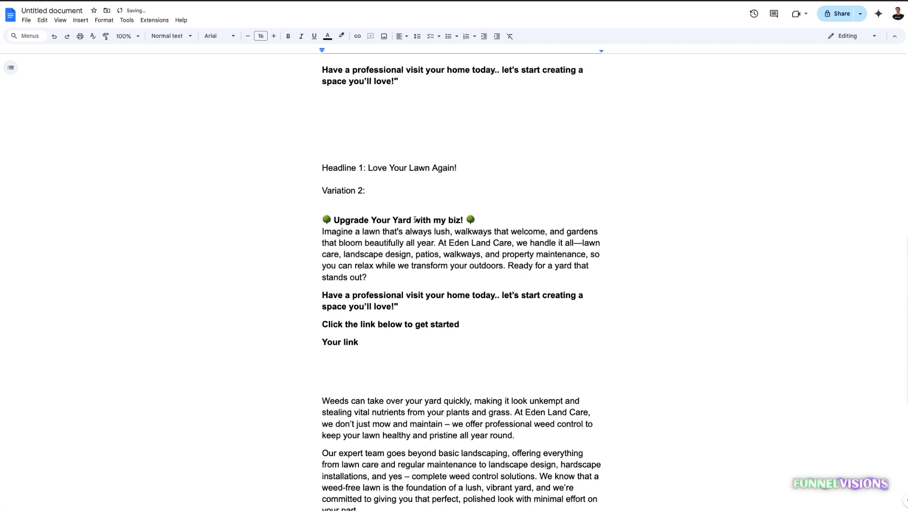
click(364, 190)
scroll(511, 268, down, 1)
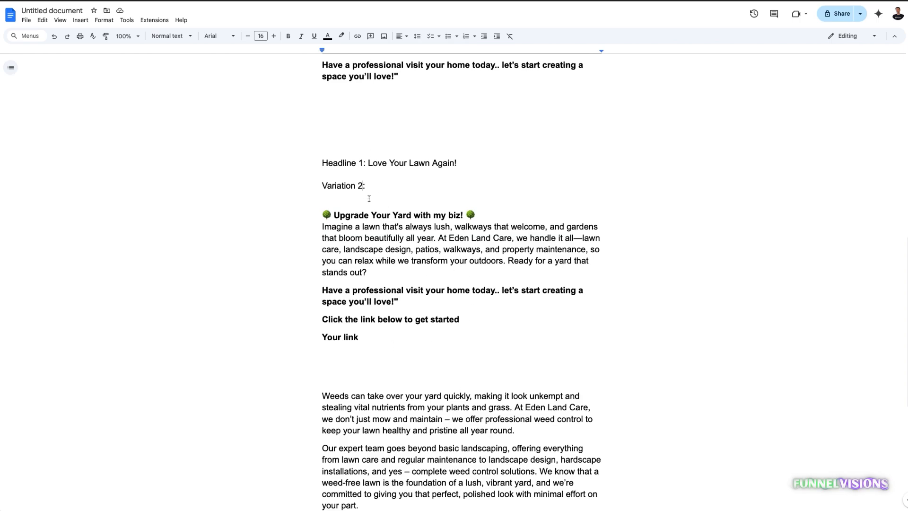
drag(368, 187, 321, 163)
key(ctrl+c)
click(345, 375)
key(ctrl+v)
drag(457, 378, 368, 378)
key(BackSpace)
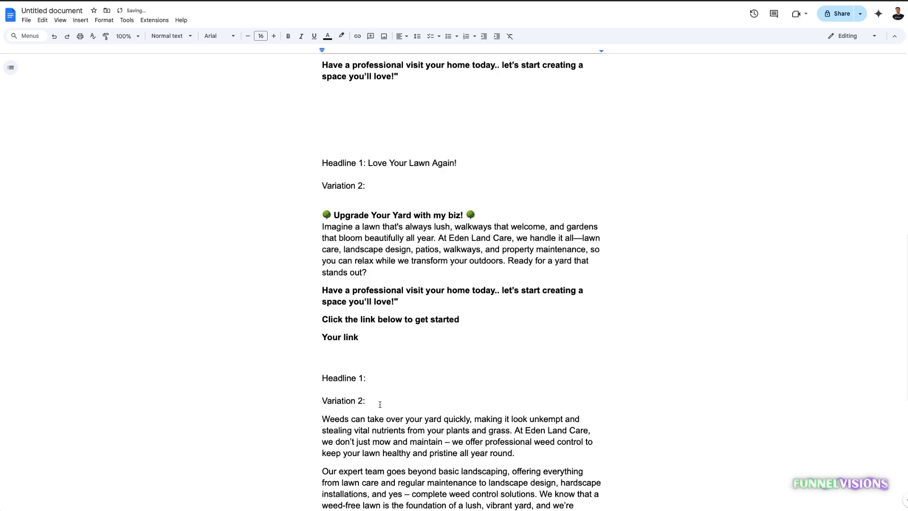
- Switch to ChatGPT and send the prompt "now give me a matching headline thats very very short"
scroll(387, 404, down, 3)
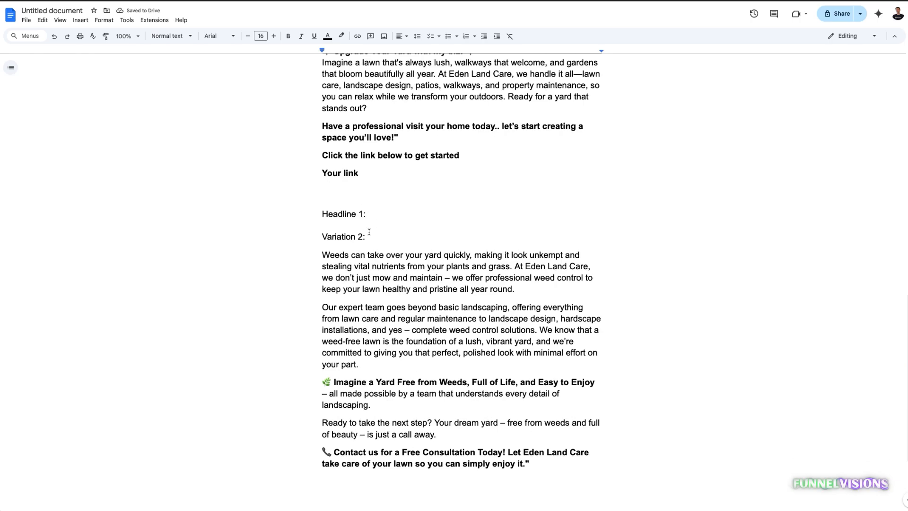
click(281, 1)
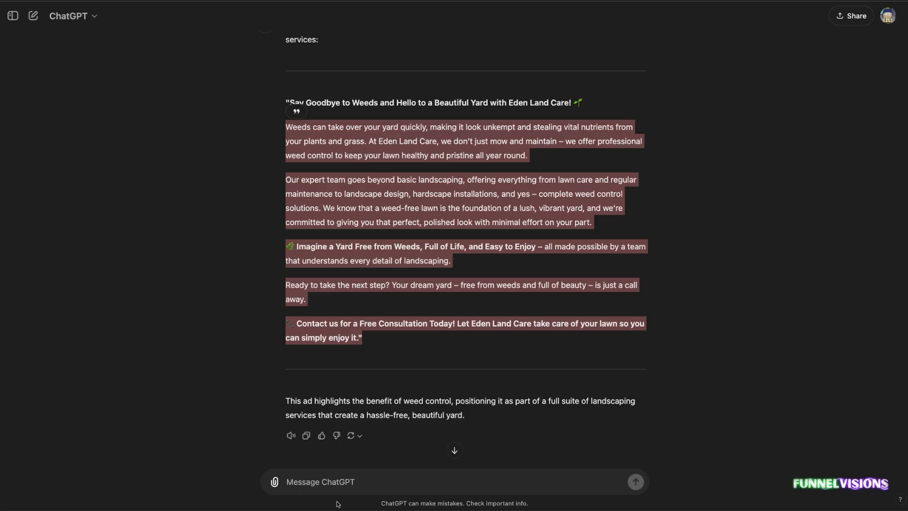
click(346, 486)
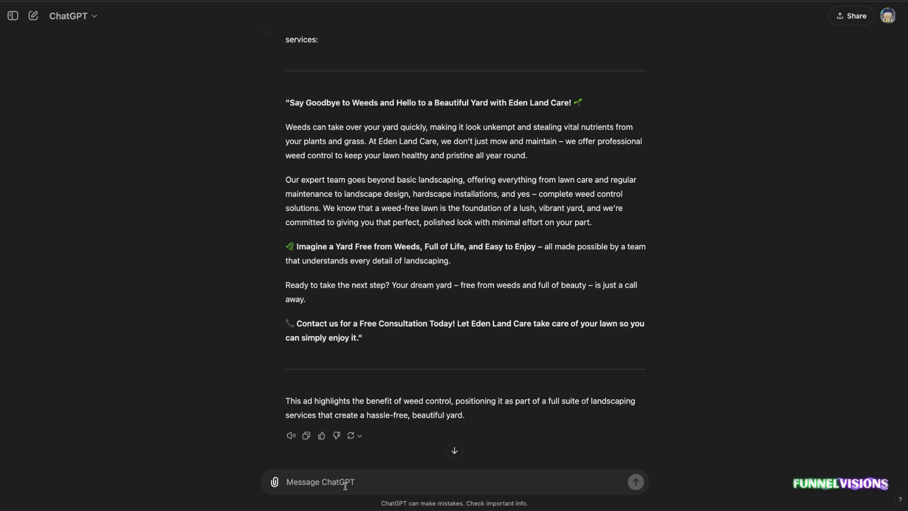
text(n)
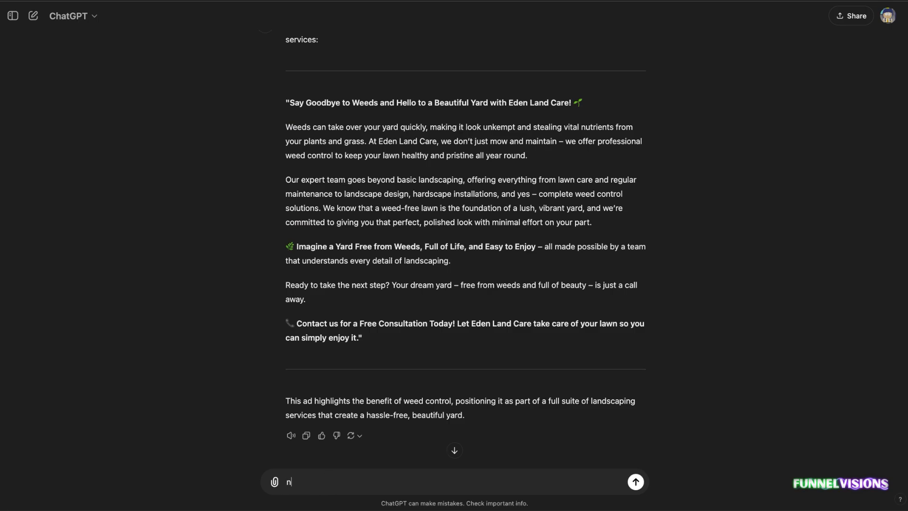
text(ow give me a matching headli)
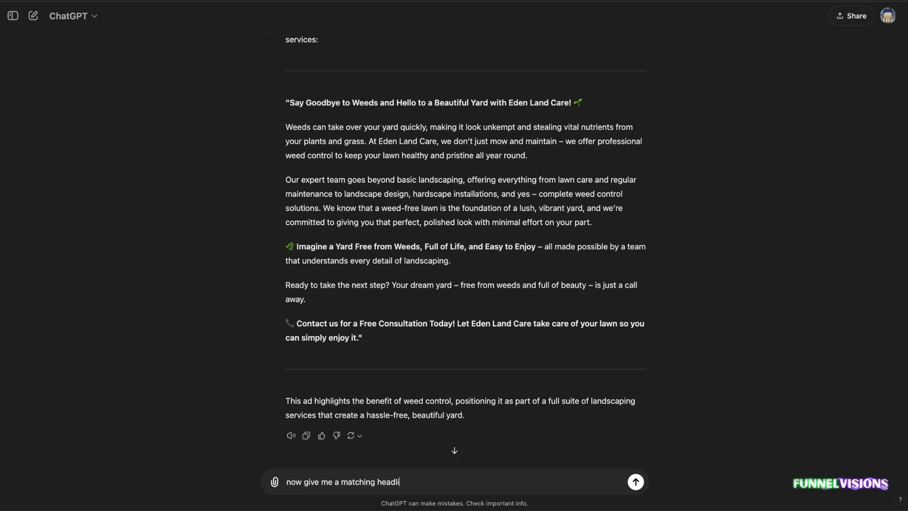
text(ne thats very very short)
key(Return)
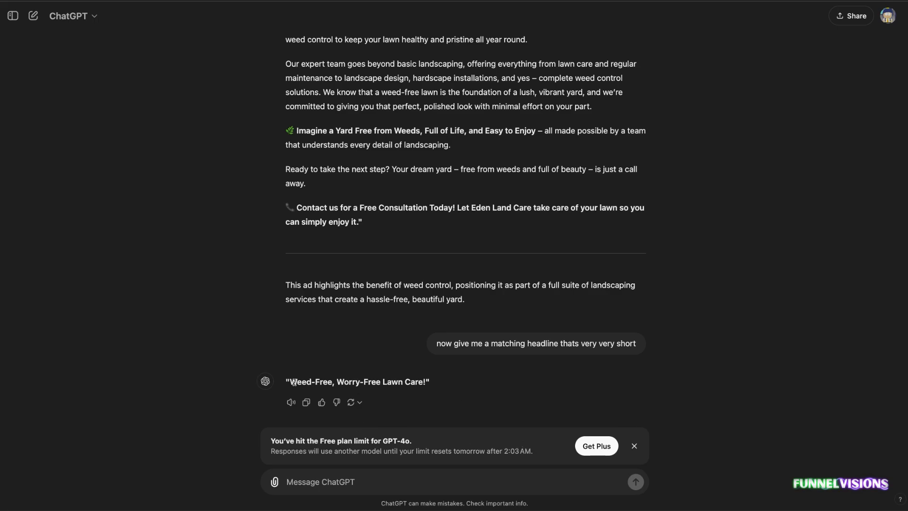
- Copy "Weed-Free, Worry-Free Lawn Care!" into the weed control ad's headline line in Google Docs and renumber that label as Headline 3
drag(289, 381, 431, 379)
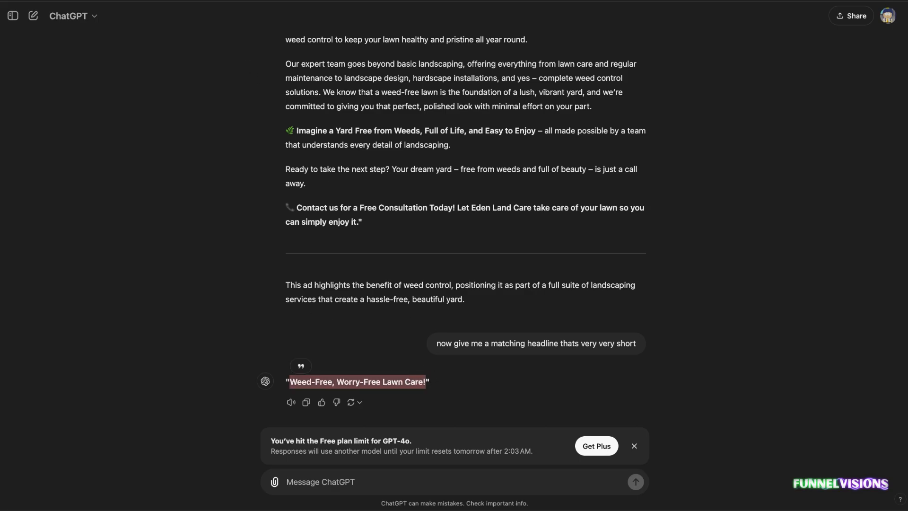
key(ctrl+Tab)
key(ctrl+v)
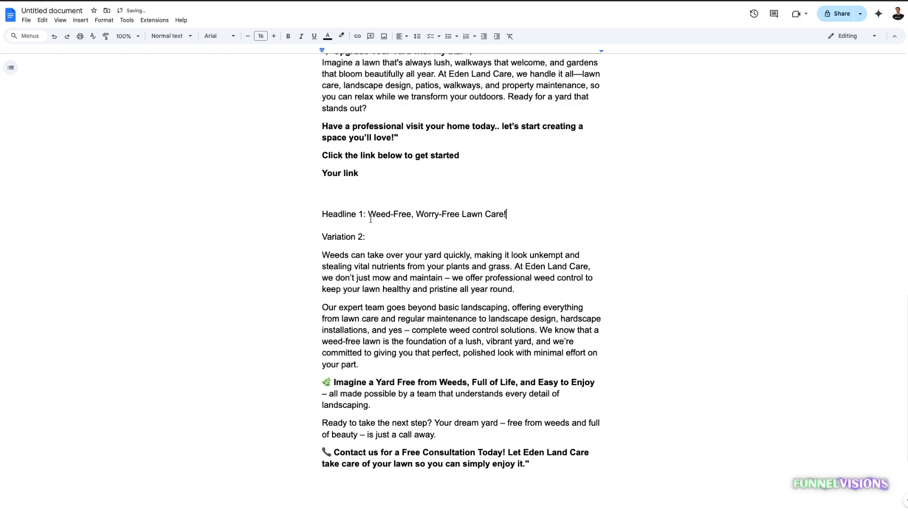
click(363, 209)
key(BackSpace)
text(3)
- Replace the weed control ad's bold consultation line with a copy of Variation 2's call to action and "Click the link below to get started" line
drag(418, 137, 321, 128)
double_click(473, 155)
drag(476, 155, 328, 150)
key(super+z)
click(474, 157)
drag(474, 157, 319, 127)
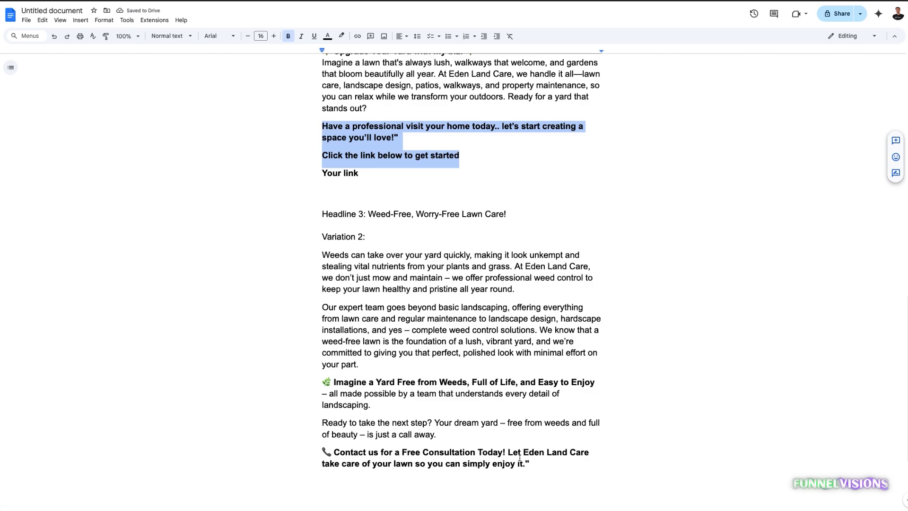
drag(535, 463, 307, 458)
key(super+v)
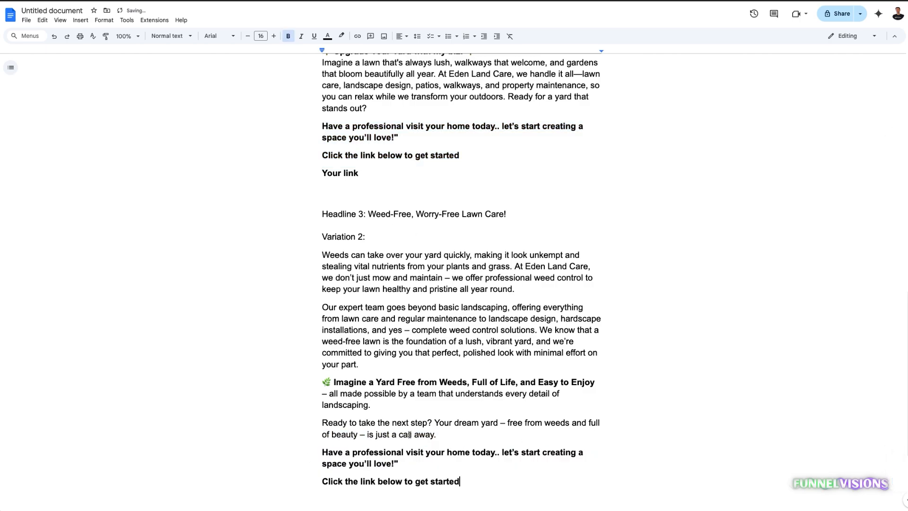
- Look over the finished ad variations in the document, including Variation 1's body text and benefits
scroll(510, 436, down, 1)
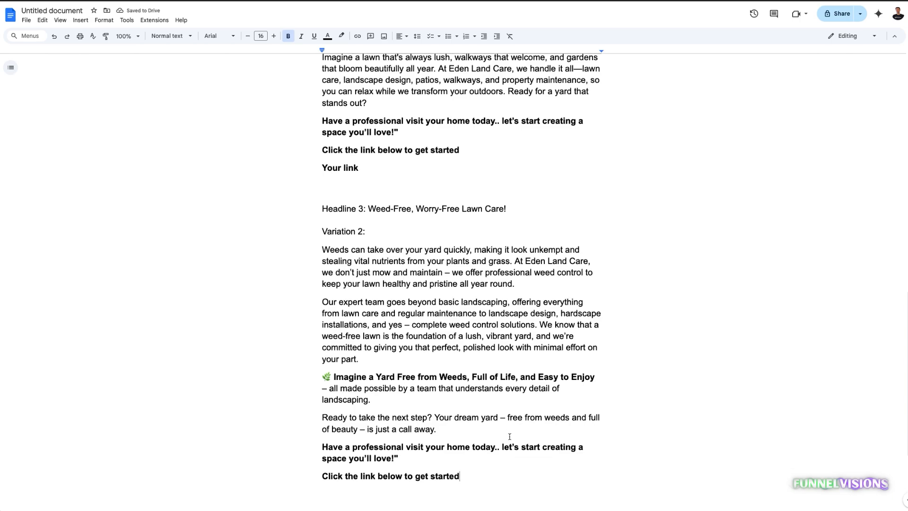
scroll(509, 436, down, 4)
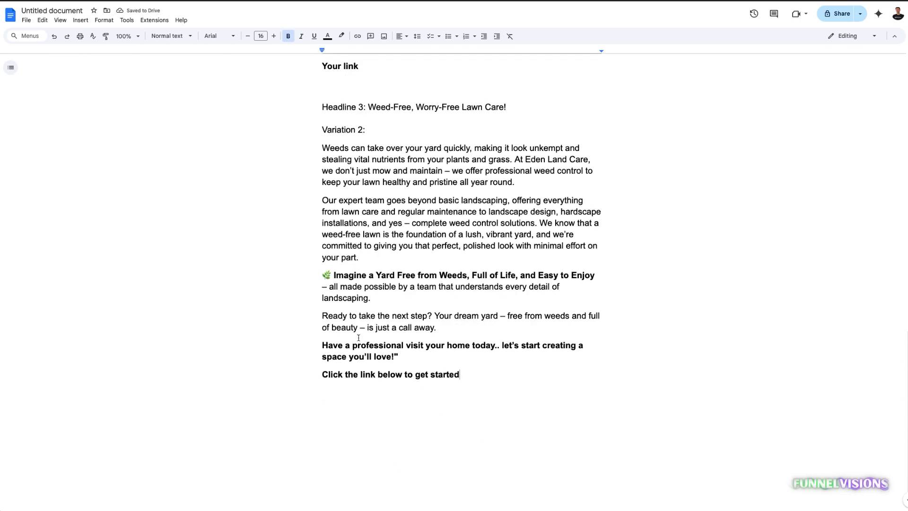
scroll(397, 465, up, 15)
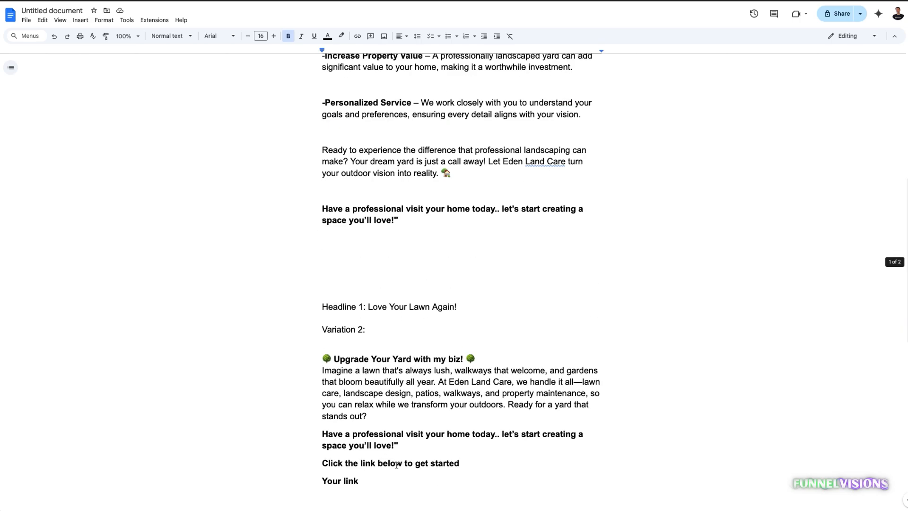
scroll(663, 341, up, 12)
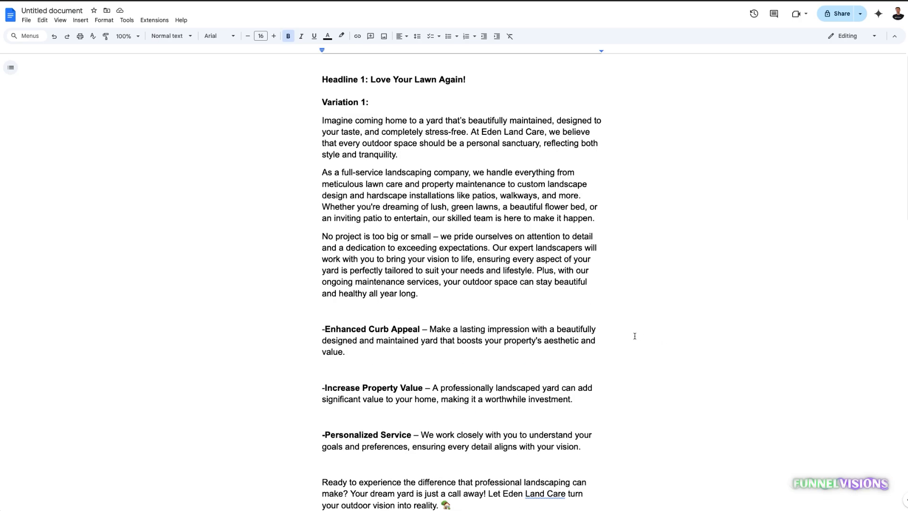
scroll(355, 129, down, 1)
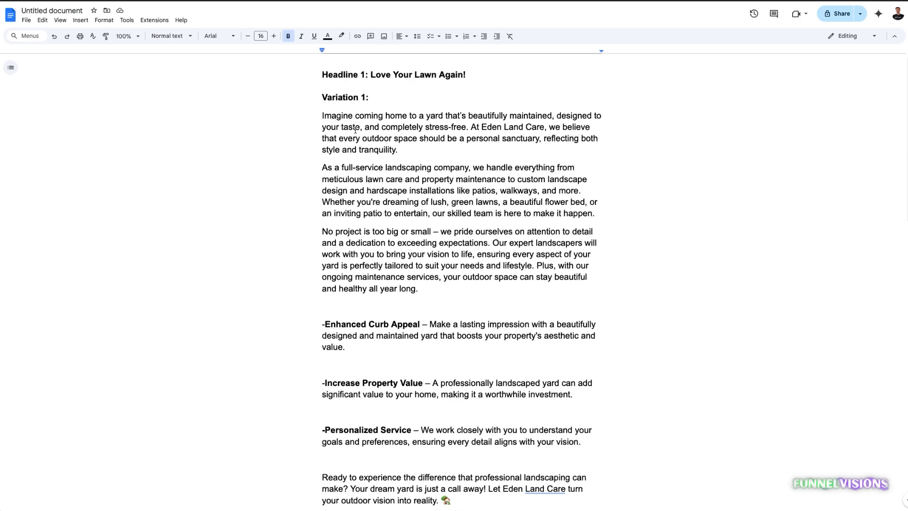
drag(321, 117, 575, 422)
scroll(566, 374, down, 7)
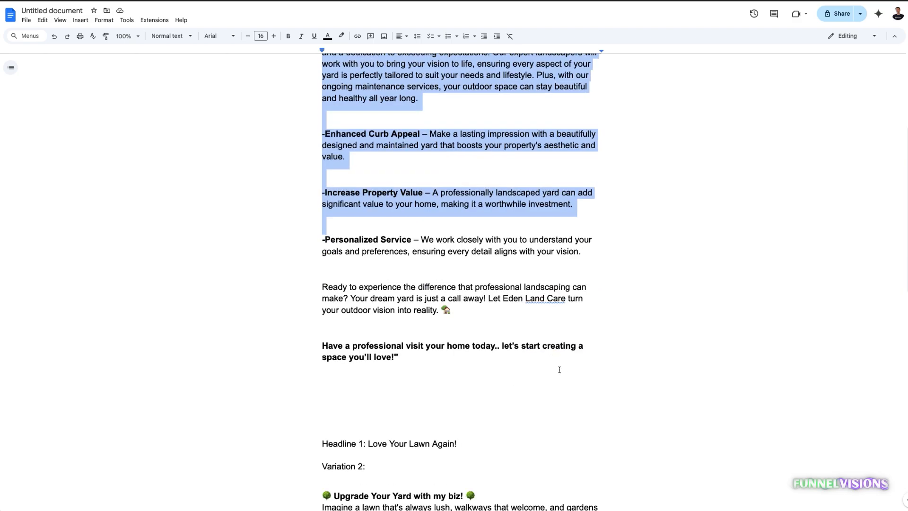
scroll(400, 255, down, 1)
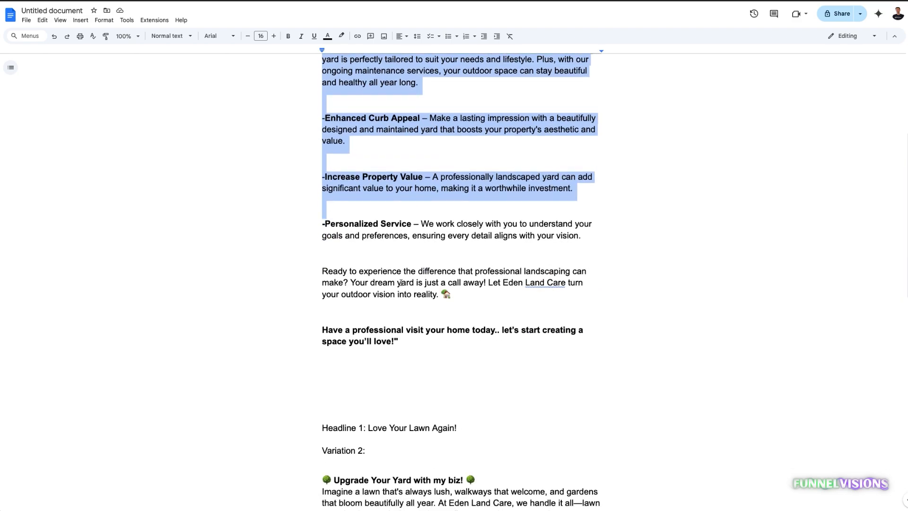
- Examine the services listed in Variation 1's second paragraph, from property maintenance to walkways
scroll(461, 249, up, 8)
click(476, 183)
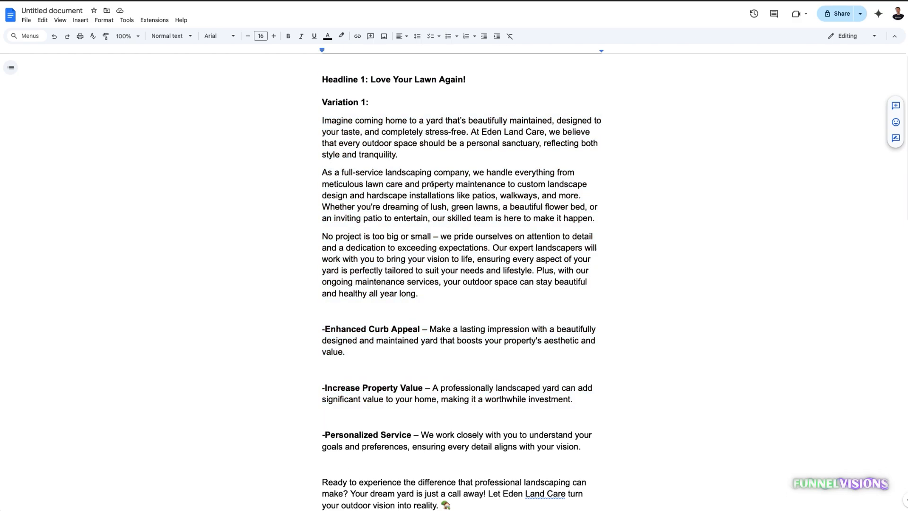
drag(421, 184, 590, 186)
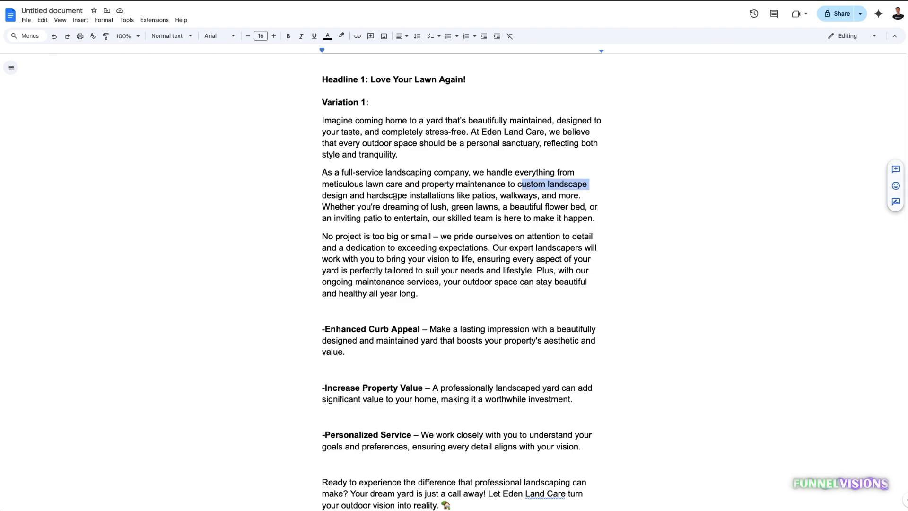
drag(373, 196, 512, 198)
drag(517, 198, 536, 198)
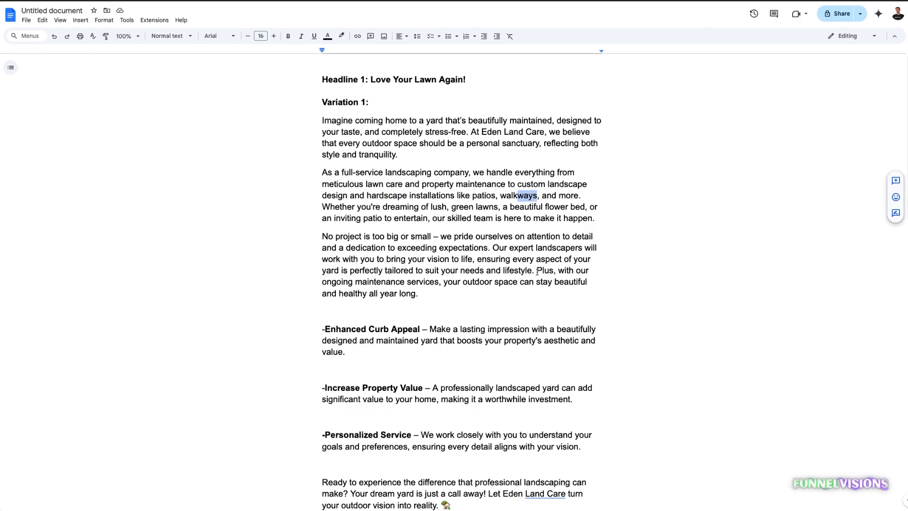
- Examine Variation 2's paragraph and its list of services, from lawn care to property maintenance
scroll(556, 297, down, 1)
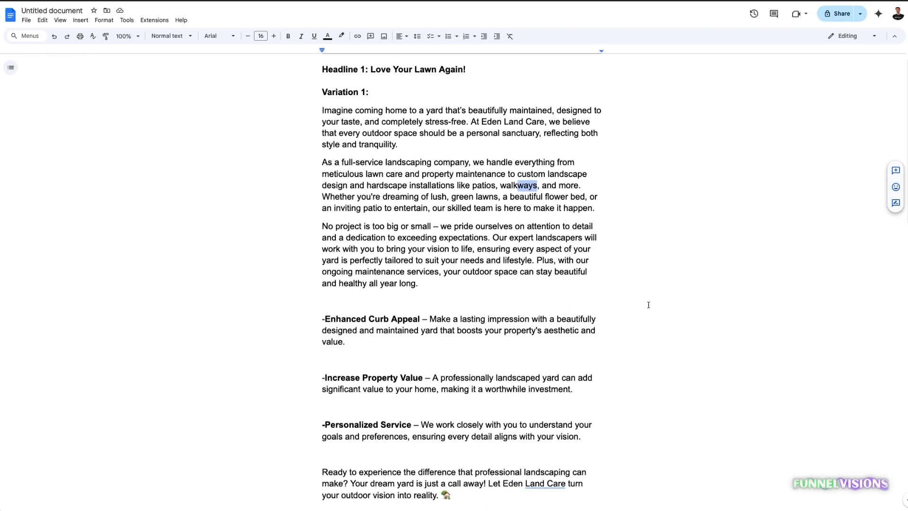
scroll(394, 251, down, 5)
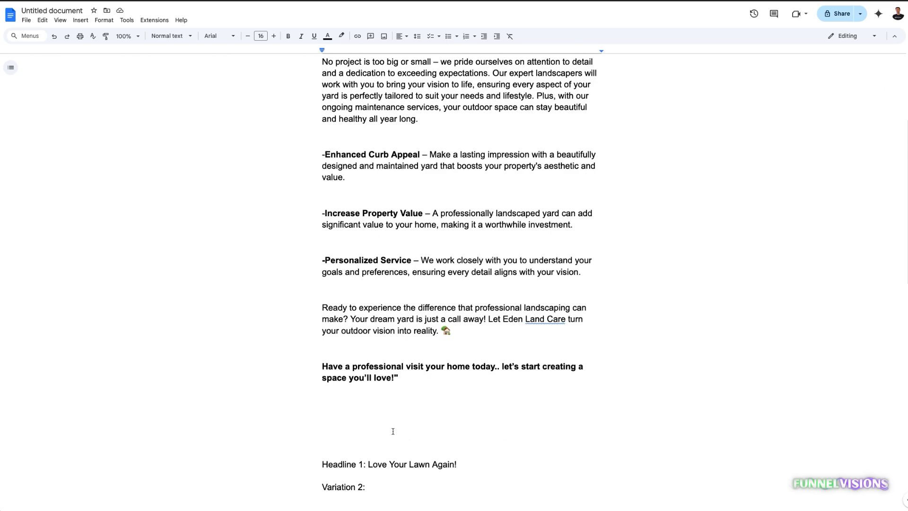
scroll(390, 432, down, 10)
drag(321, 190, 573, 200)
click(574, 201)
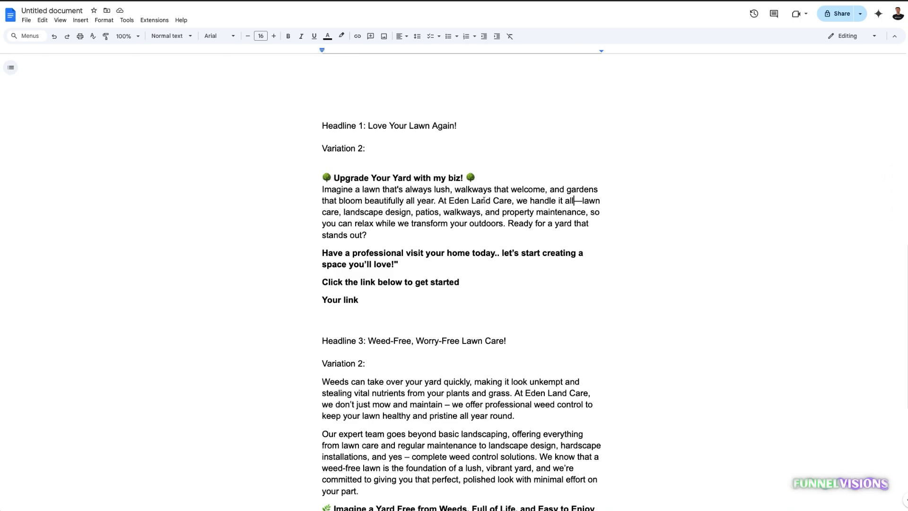
drag(582, 200, 508, 212)
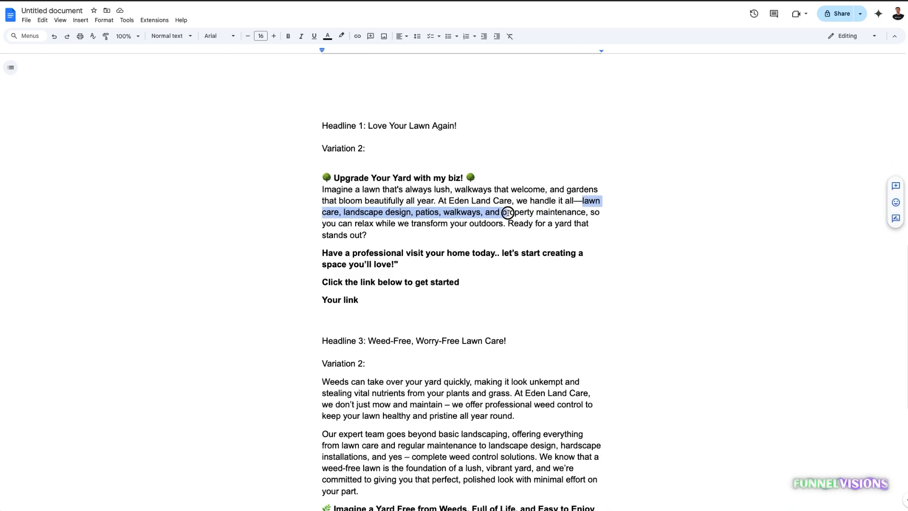
click(540, 212)
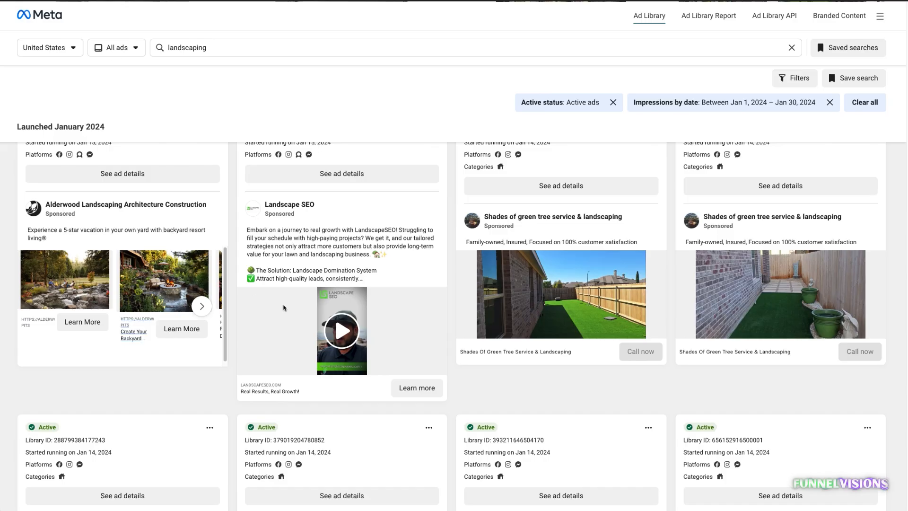
- Switch to the Meta Ad Library landscaping results and compare the wording of the Eden Land Care ads
scroll(339, 326, up, 15)
scroll(341, 337, down, 1)
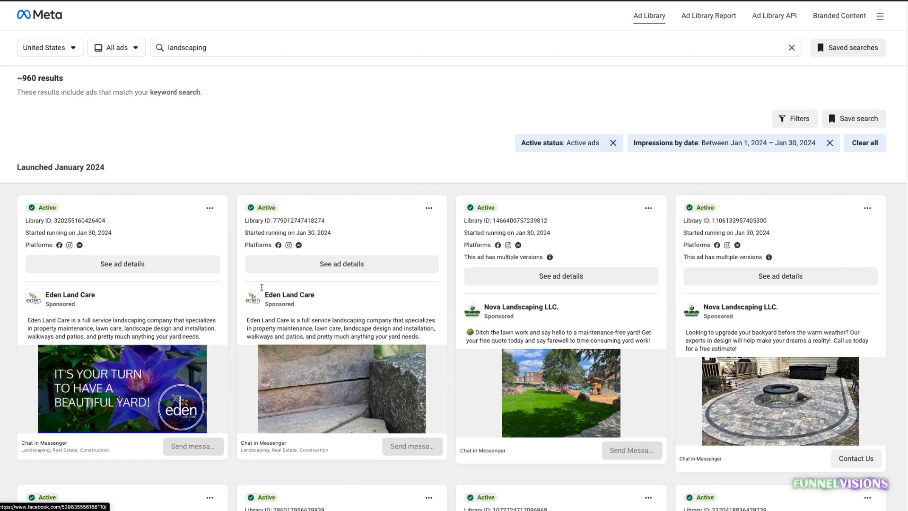
drag(101, 329, 204, 336)
click(355, 331)
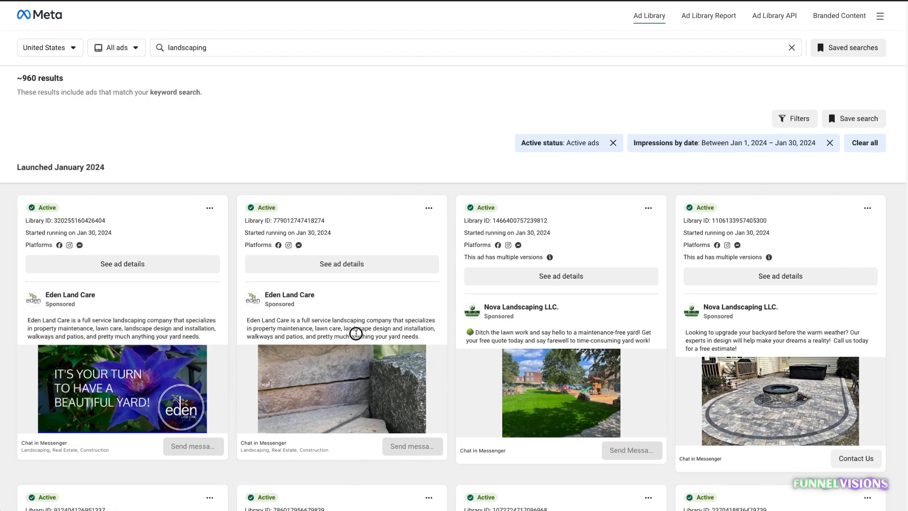
scroll(336, 323, down, 3)
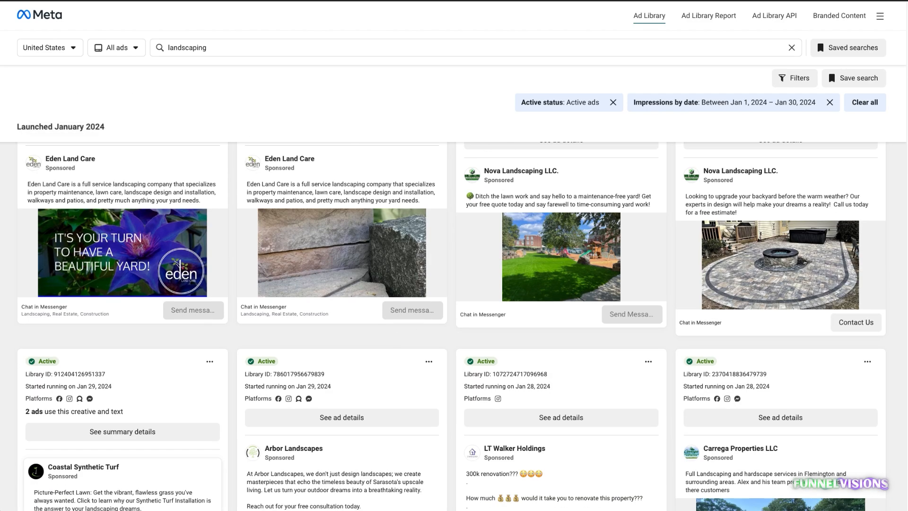
- Examine the wording of the Nova Landscaping backyard ad and the other January 2024 landscaping ads, down to those from Brick & Cedar Hardscaping
drag(740, 195, 849, 206)
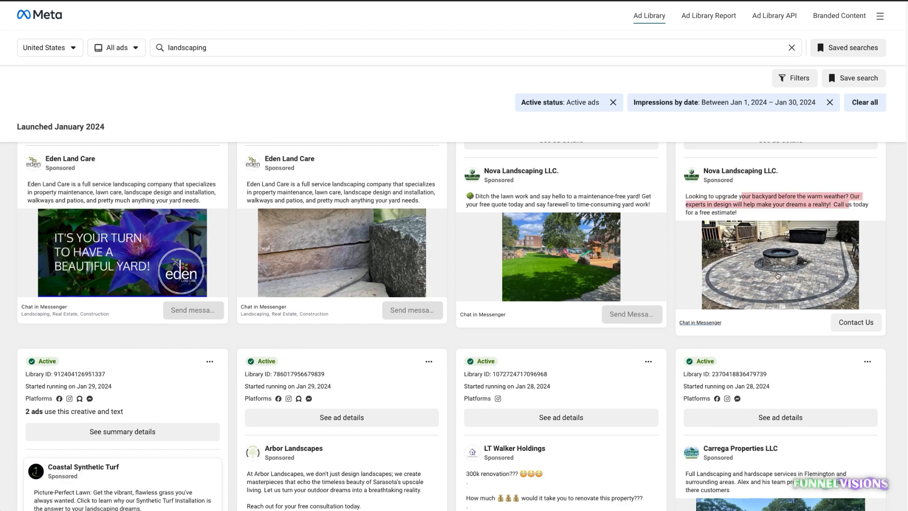
scroll(797, 274, down, 2)
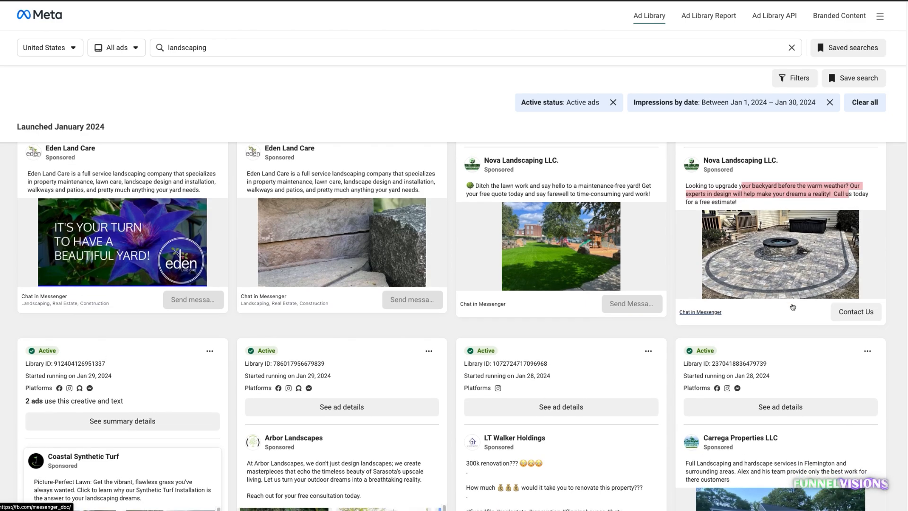
scroll(780, 275, down, 3)
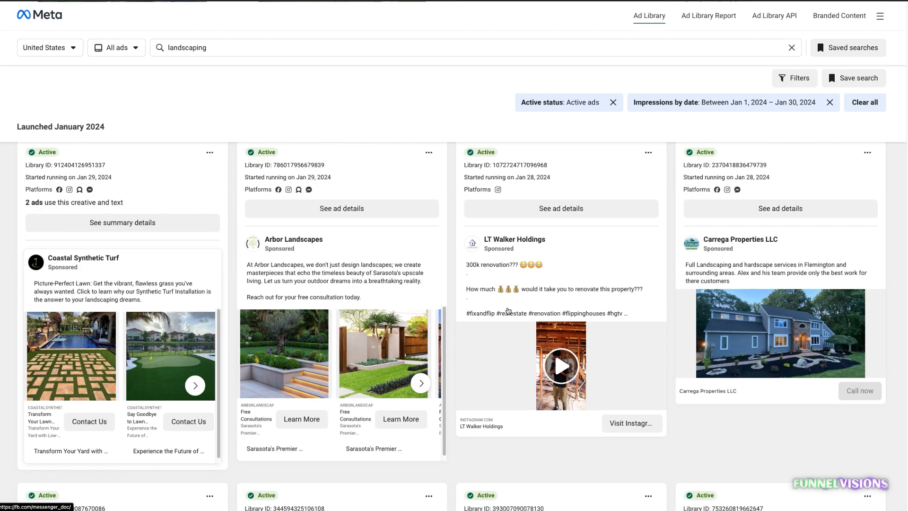
scroll(342, 336, down, 6)
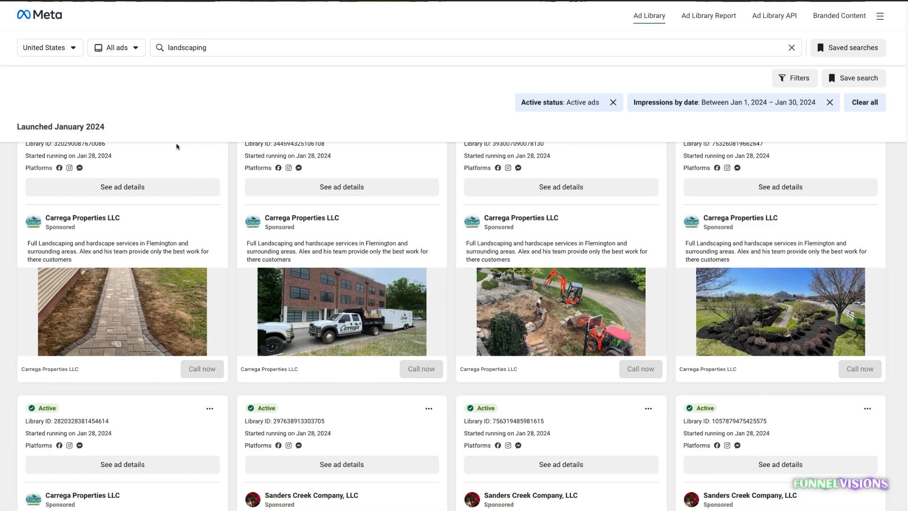
scroll(583, 342, down, 5)
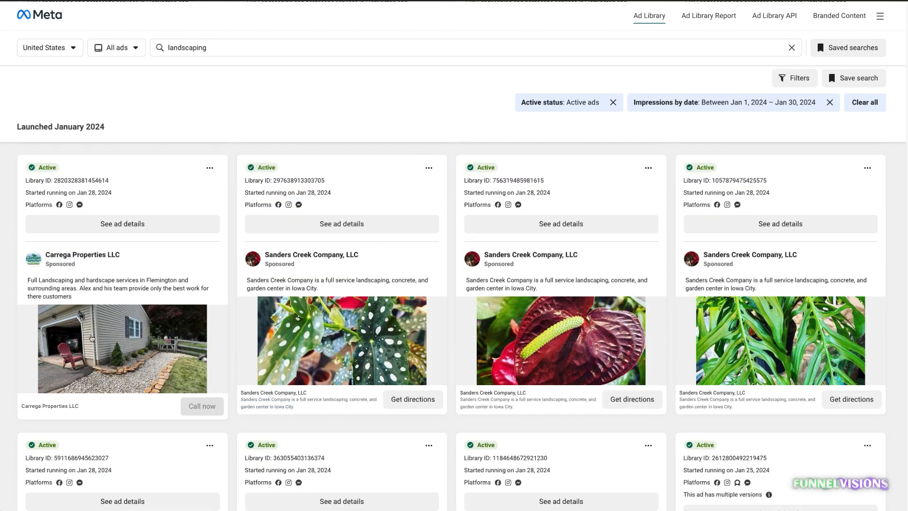
scroll(187, 334, down, 7)
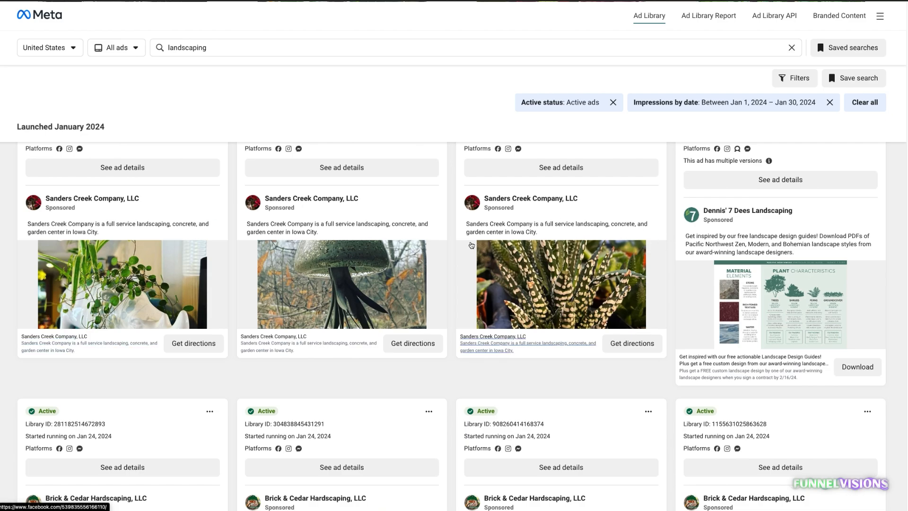
scroll(539, 258, down, 2)
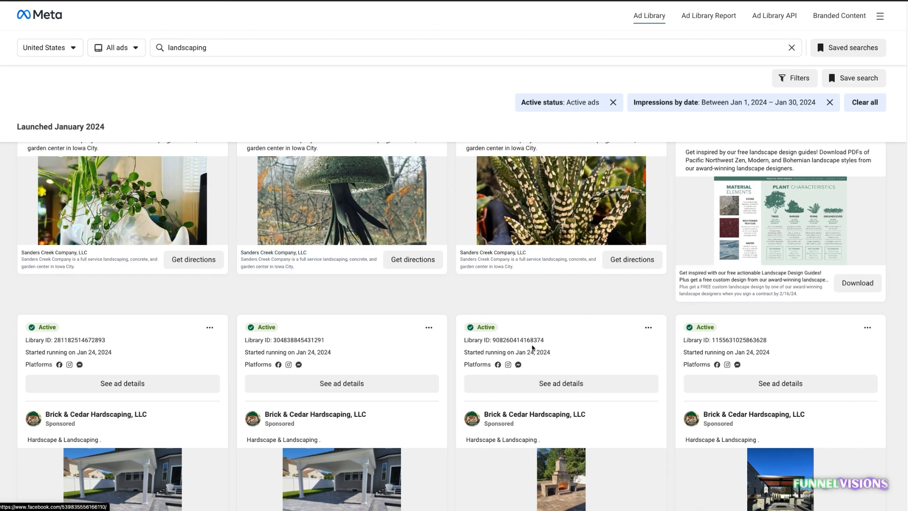
scroll(518, 337, down, 4)
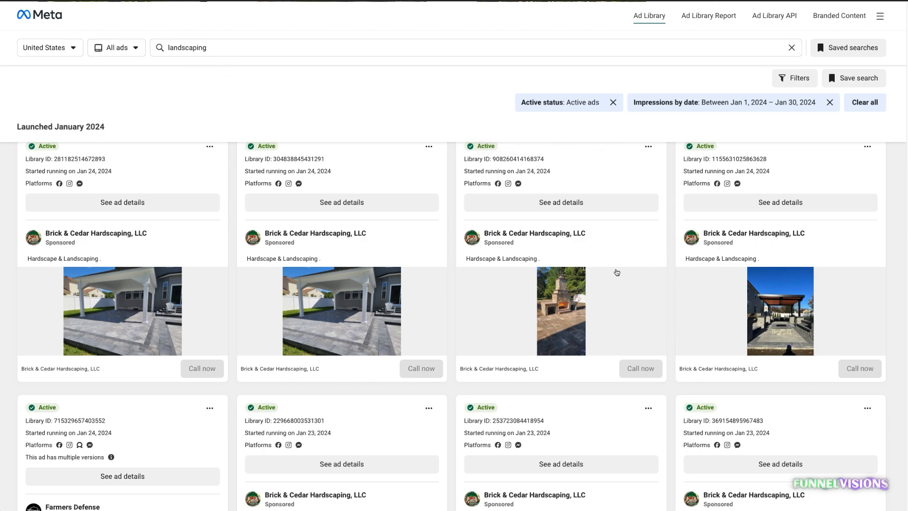
scroll(507, 277, down, 3)
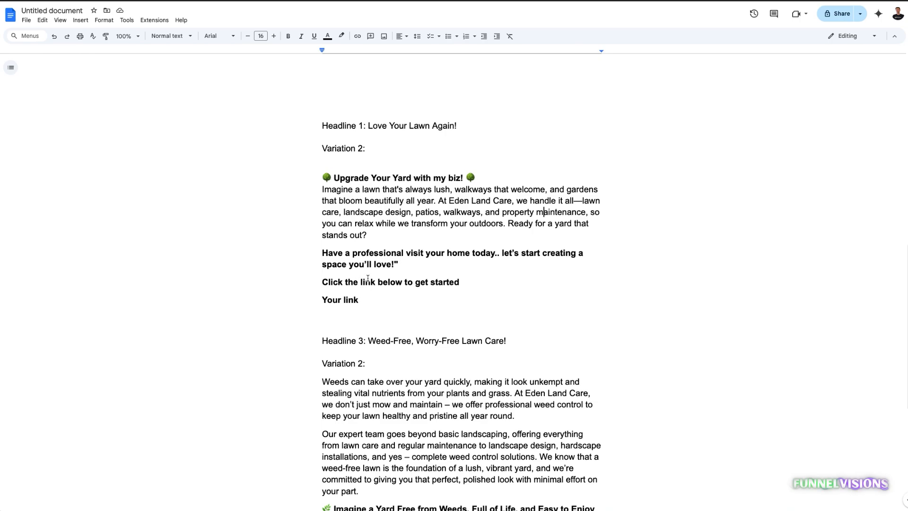
- Switch to the ad copy document in Google Docs and examine the two weed-control body paragraphs under Headline 3
scroll(255, 140, down, 1)
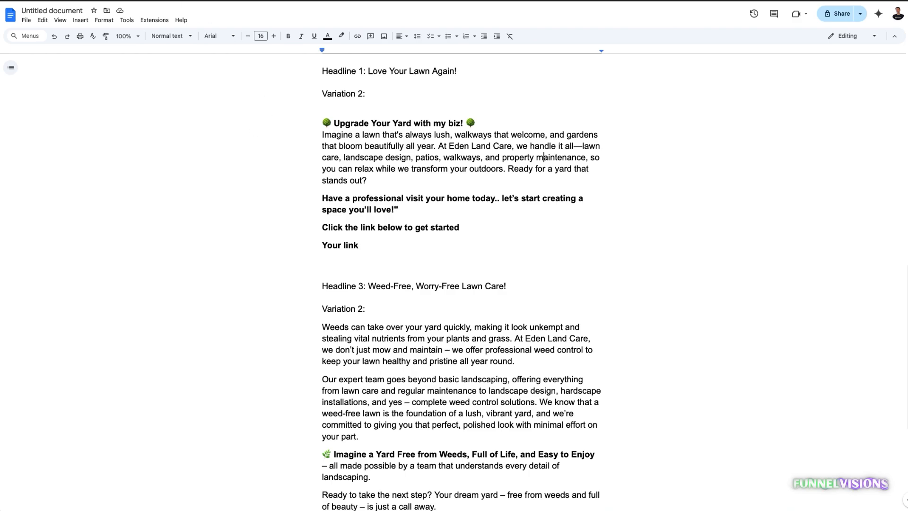
scroll(370, 237, down, 3)
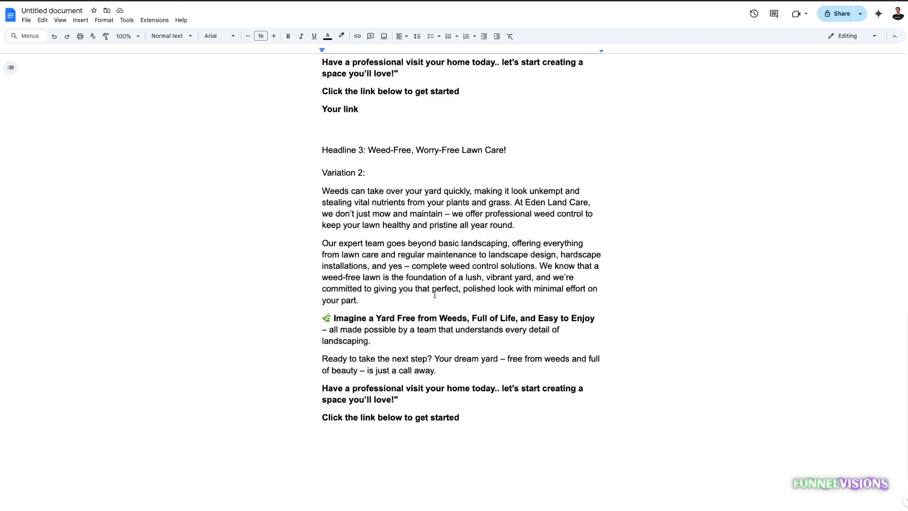
click(323, 190)
drag(323, 190, 615, 304)
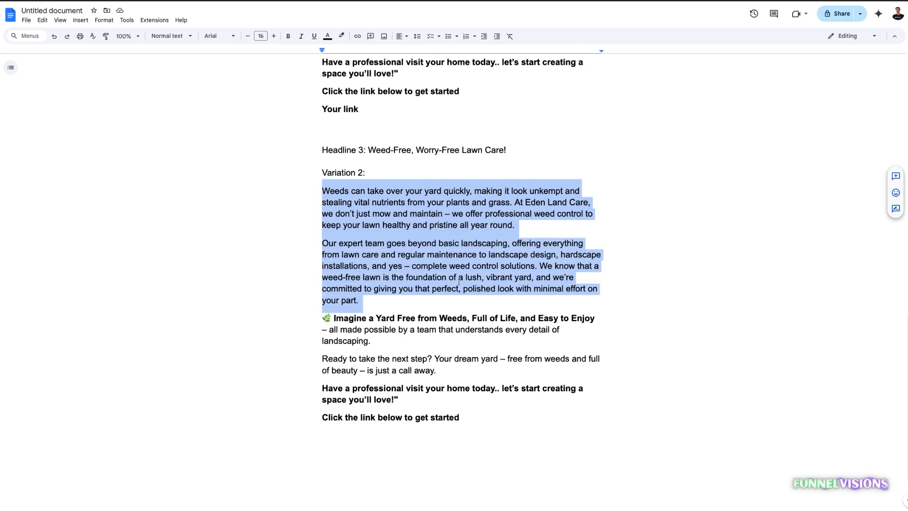
- Compare the long Variation 1 text under Headline 1 with the shorter Variation 2 and the Headline 3 weed-control ad
scroll(418, 251, down, 2)
scroll(473, 308, up, 7)
scroll(387, 210, up, 9)
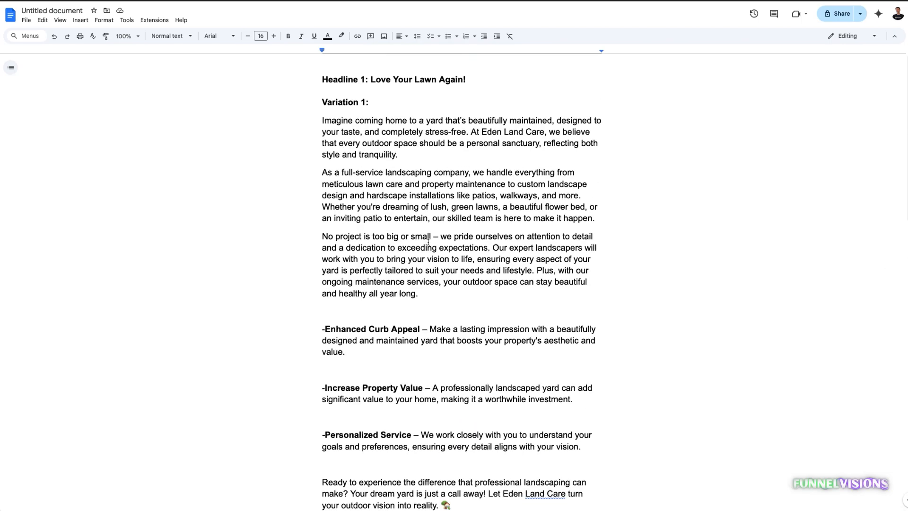
scroll(426, 239, down, 8)
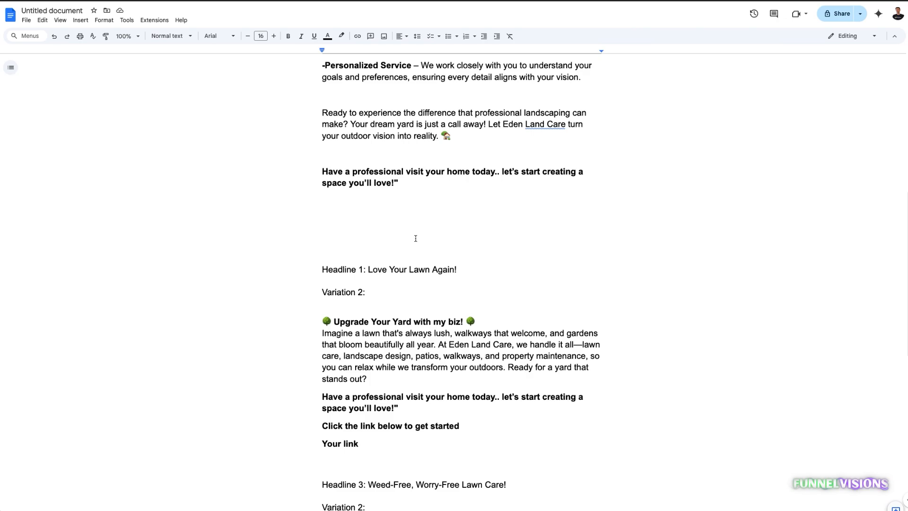
scroll(416, 239, down, 7)
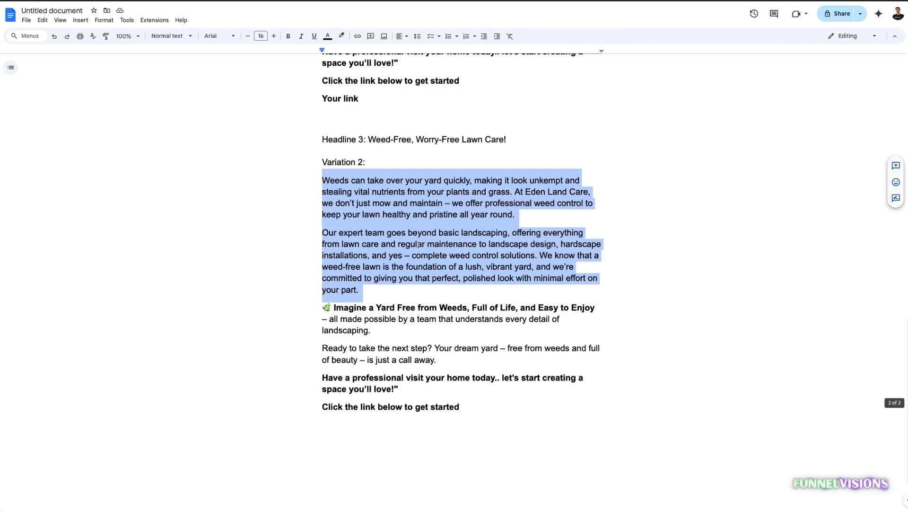
click(376, 214)
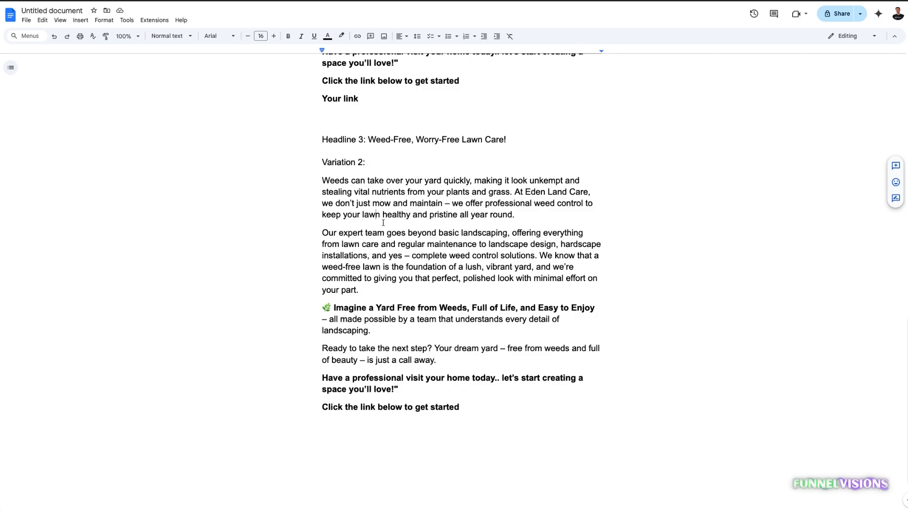
- Check the landscaping ads in Meta Ad Library again and return to the Google Docs document to review Variation 1's body text and benefits
scroll(388, 222, up, 3)
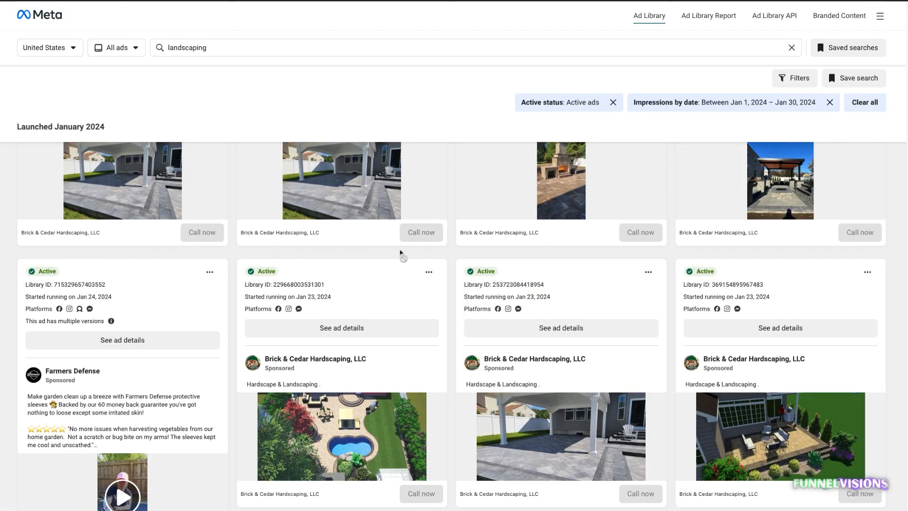
scroll(400, 252, up, 7)
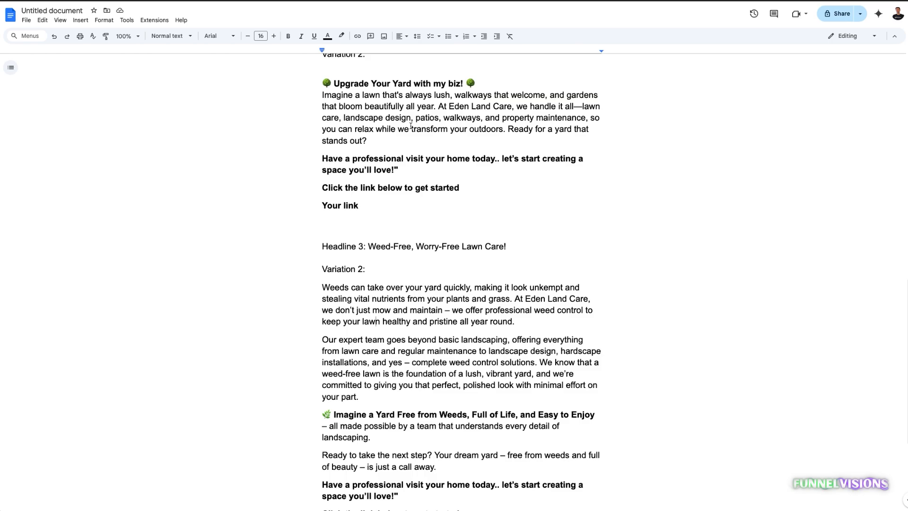
scroll(566, 171, up, 15)
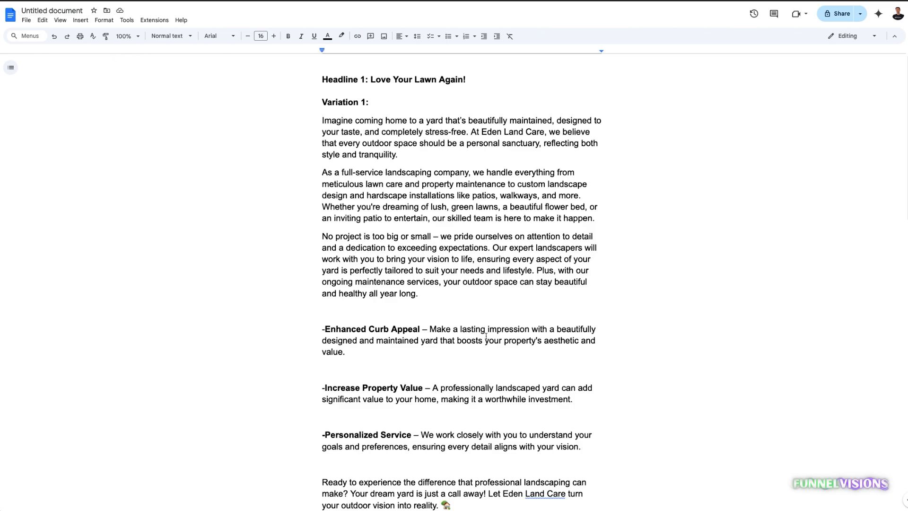
scroll(425, 256, down, 1)
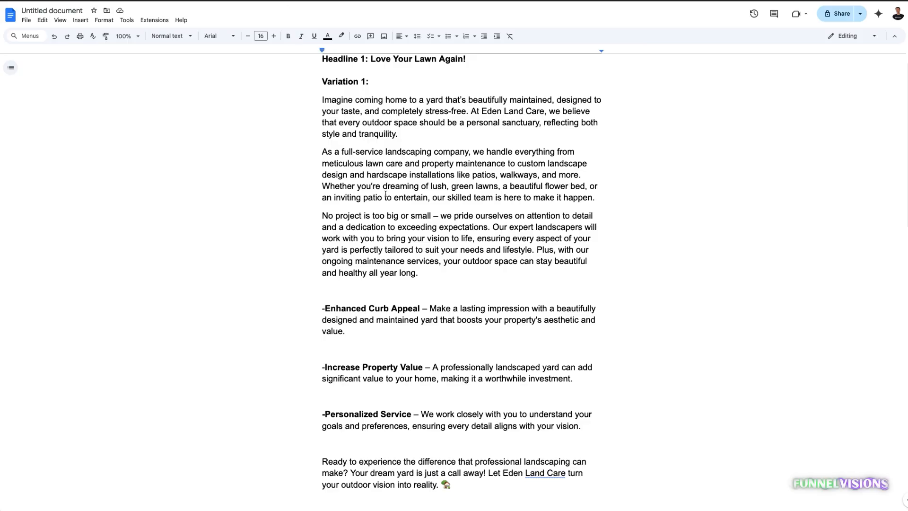
scroll(388, 142, up, 1)
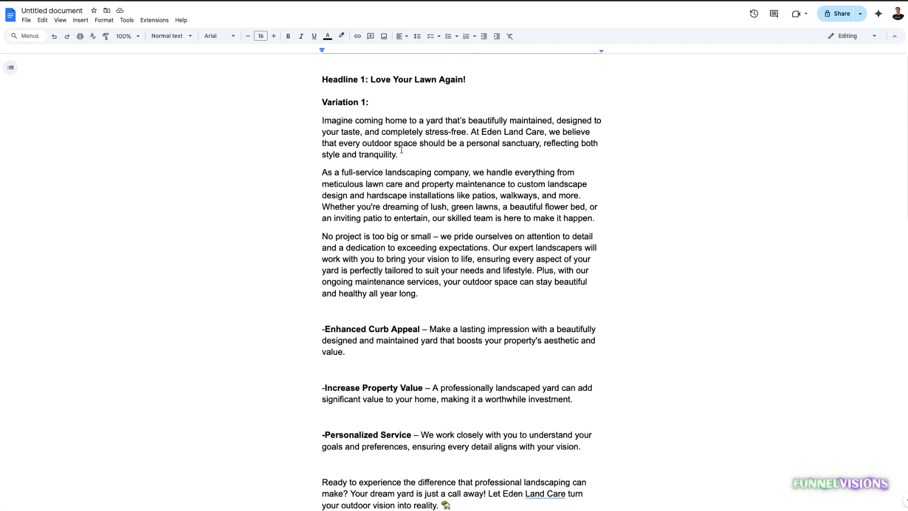